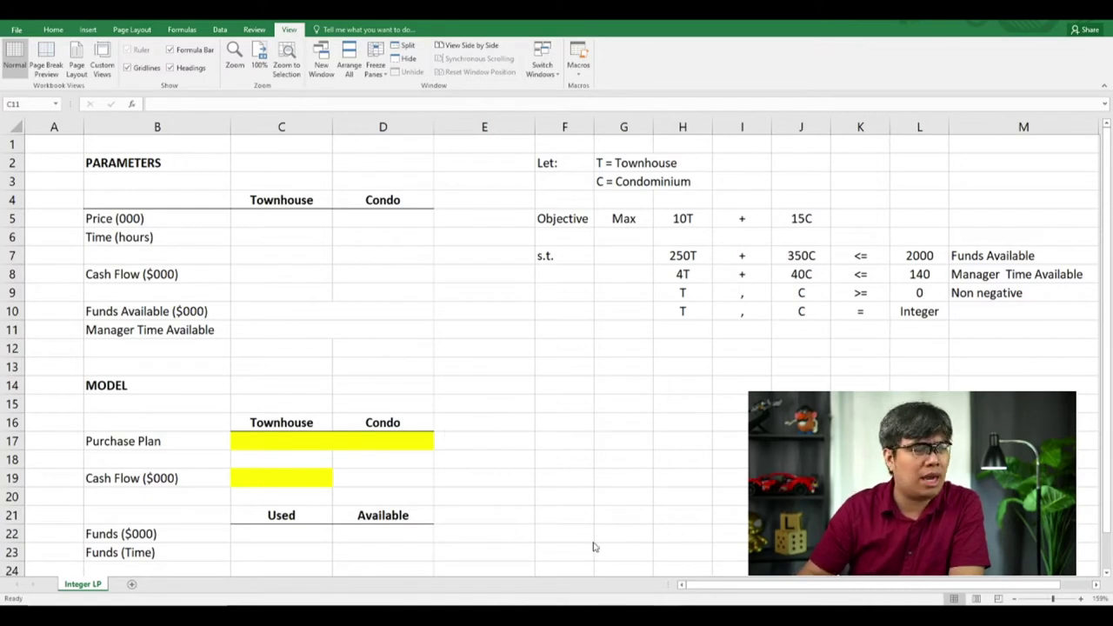
Step: Examine the variable definitions and the objective function of the integer LP formulation beside the parameters table
drag(561, 162, 1001, 313)
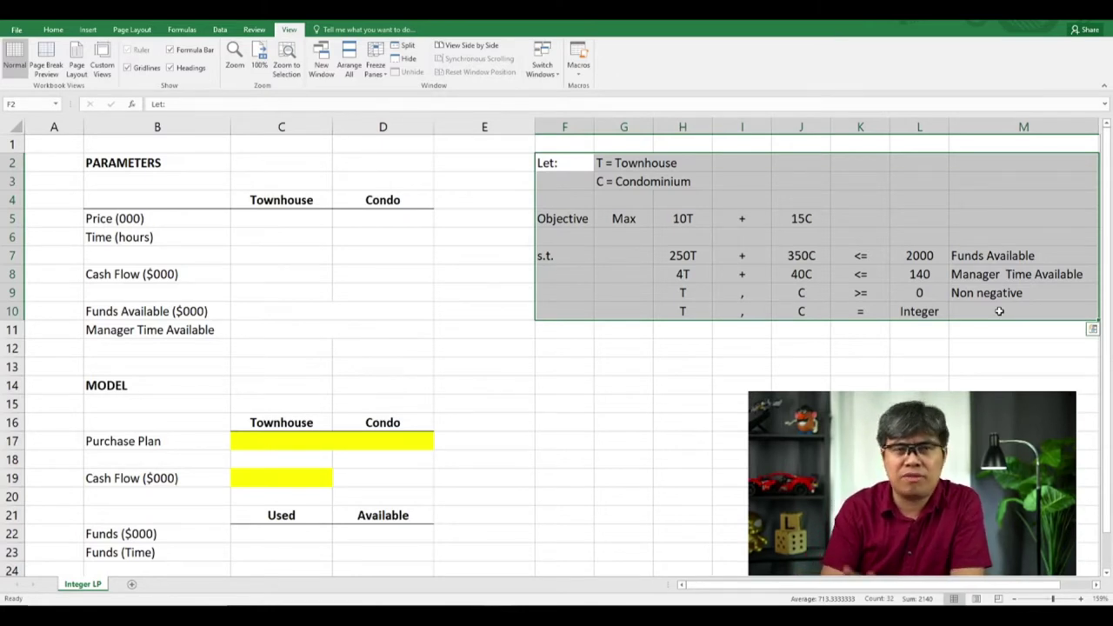
key(ctrl+q)
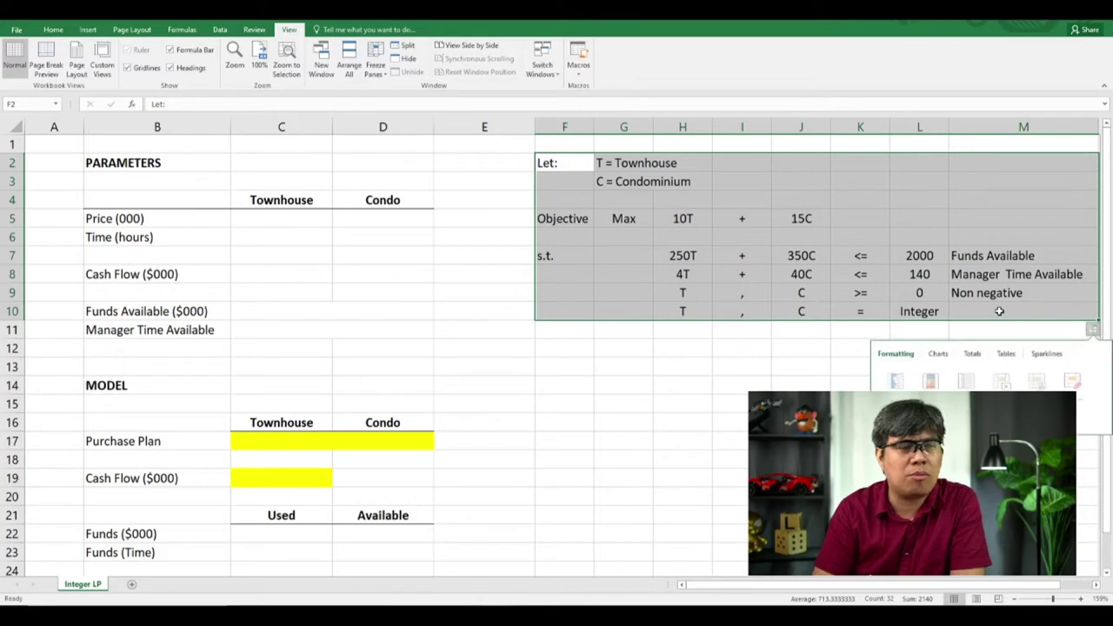
key(Escape)
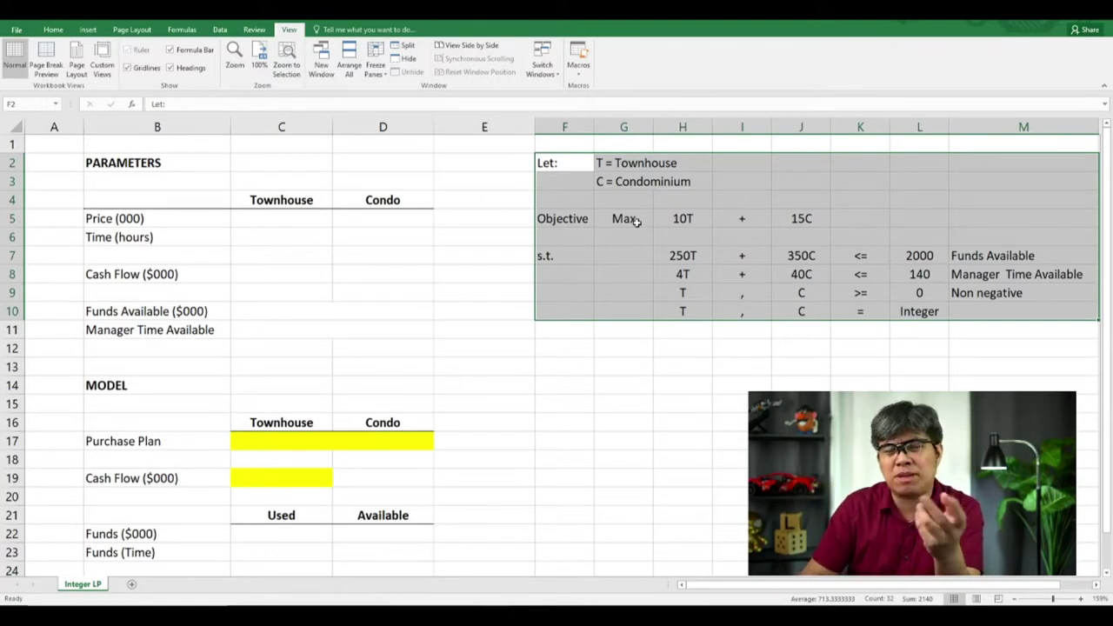
click(628, 168)
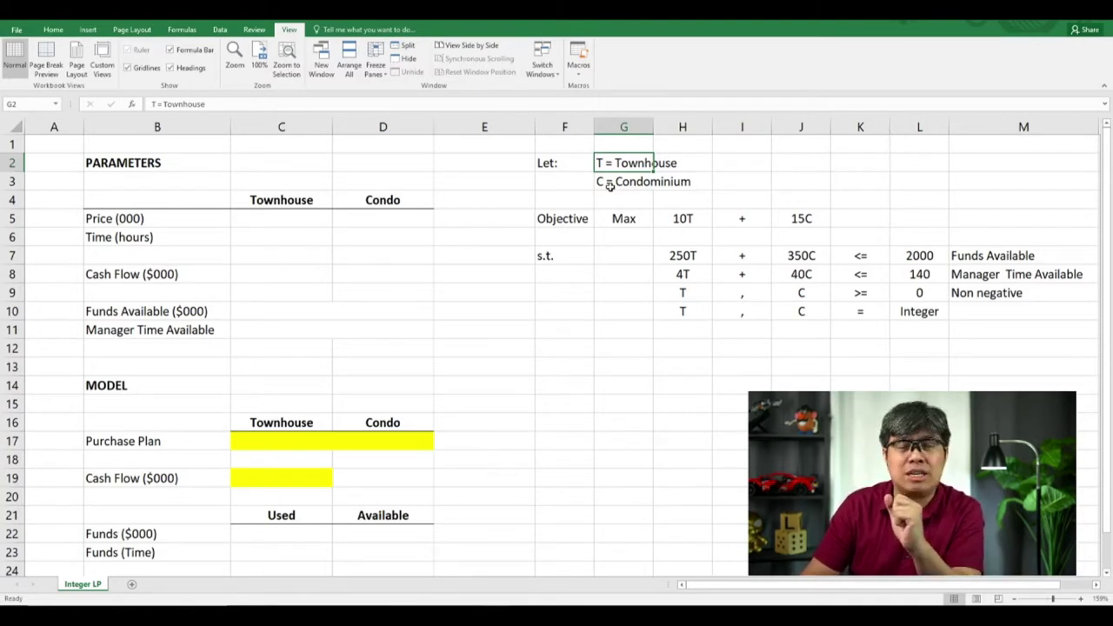
drag(577, 219, 633, 220)
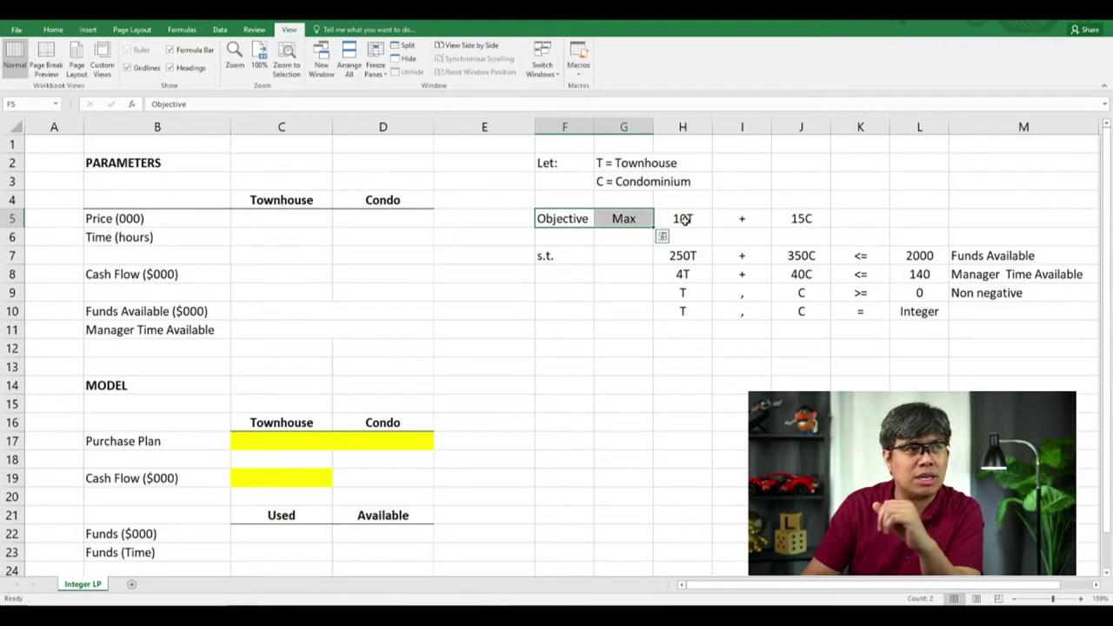
click(662, 224)
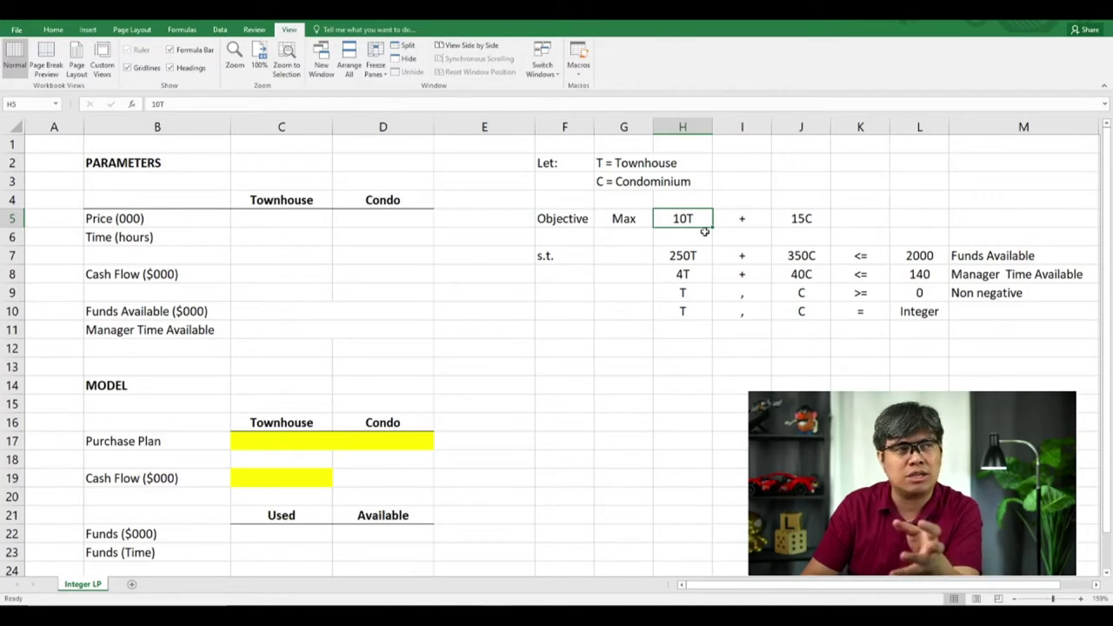
click(805, 219)
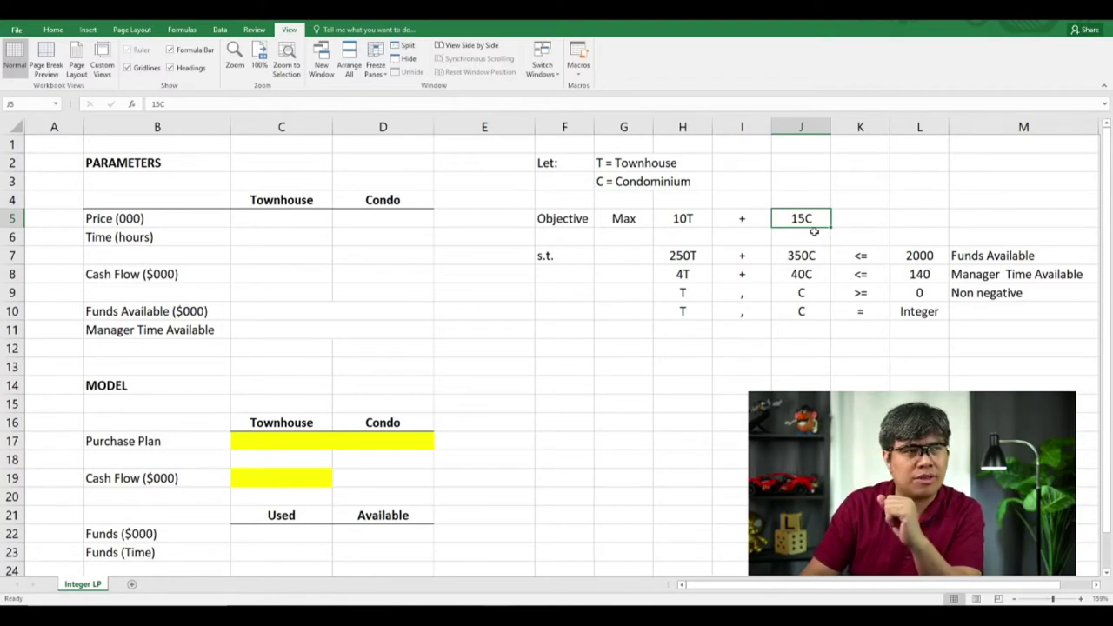
drag(617, 223, 797, 218)
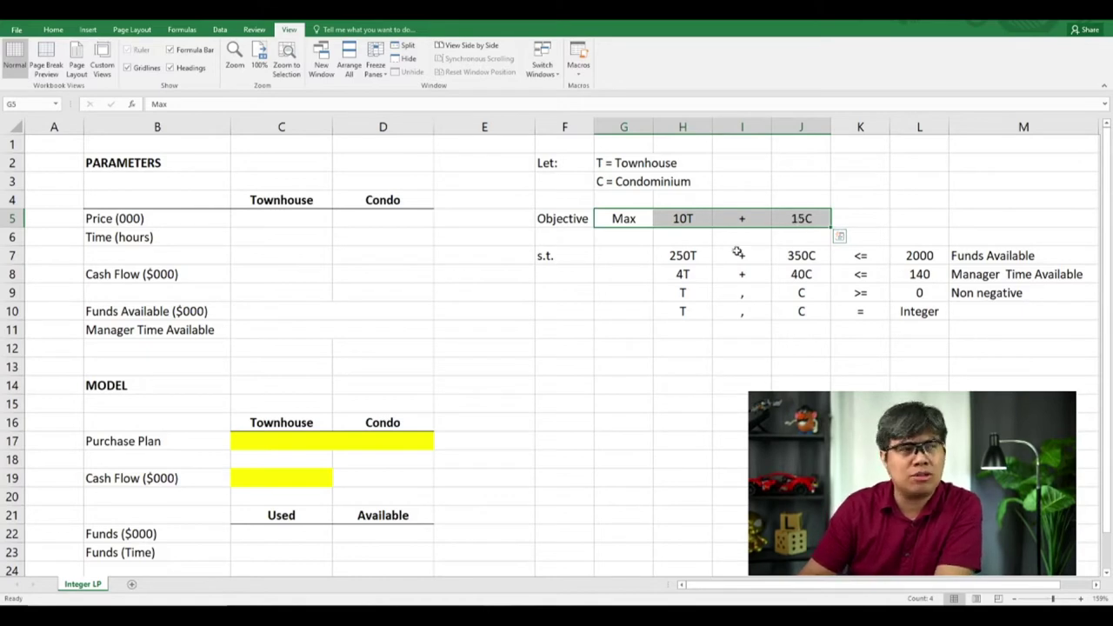
Step: Examine the funds available, manager time and non-negativity constraints in rows 7 to 9 of the formulation
click(557, 255)
drag(712, 253, 984, 311)
drag(860, 274, 859, 259)
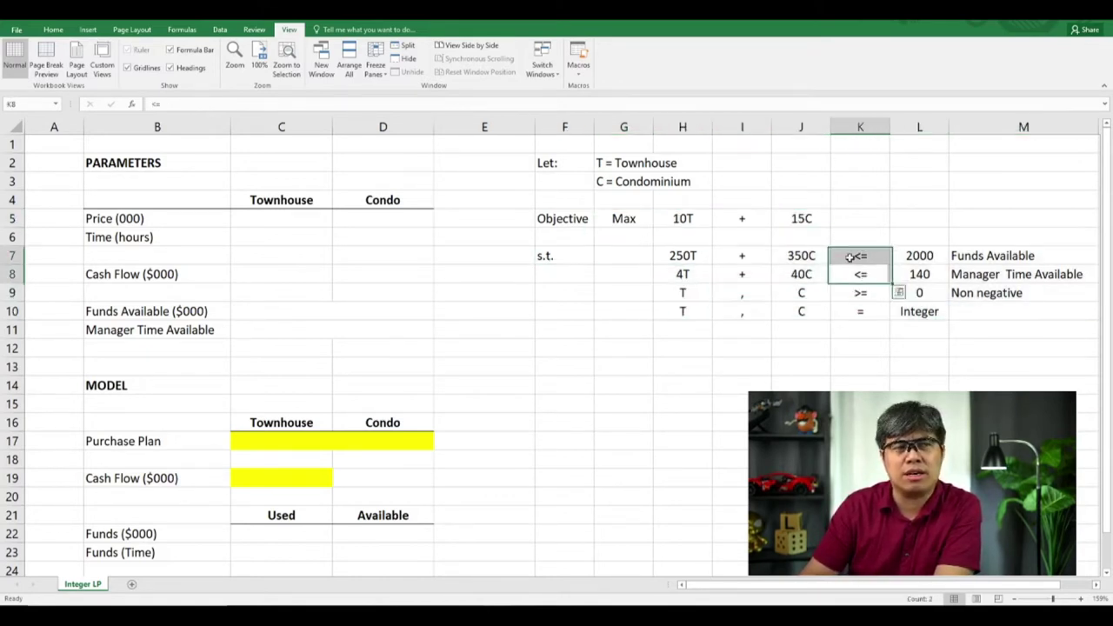
drag(683, 254, 991, 255)
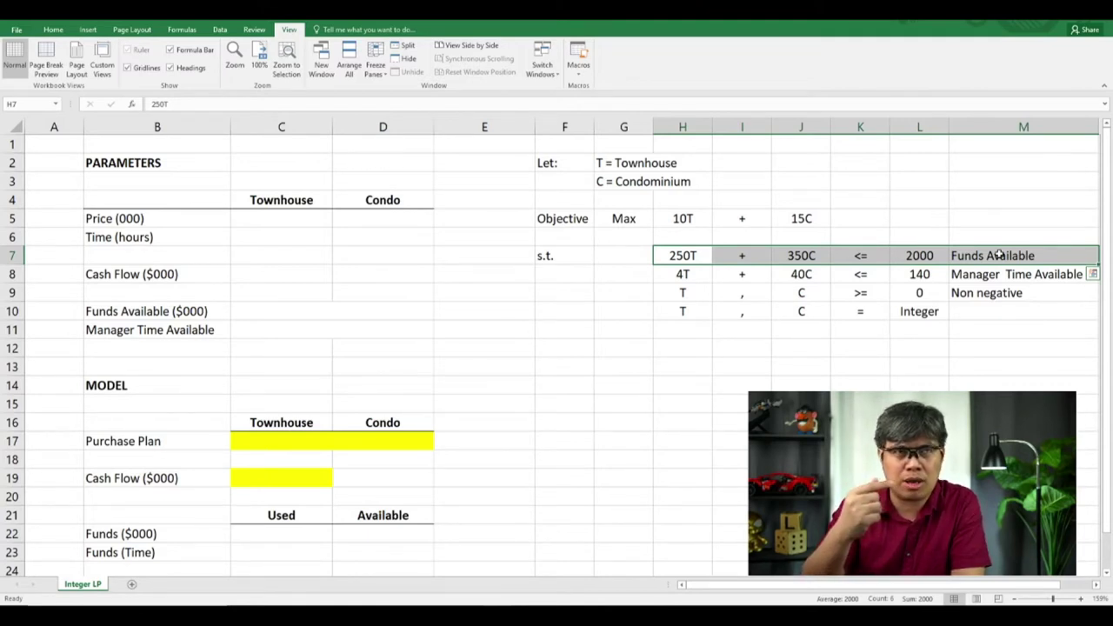
click(923, 256)
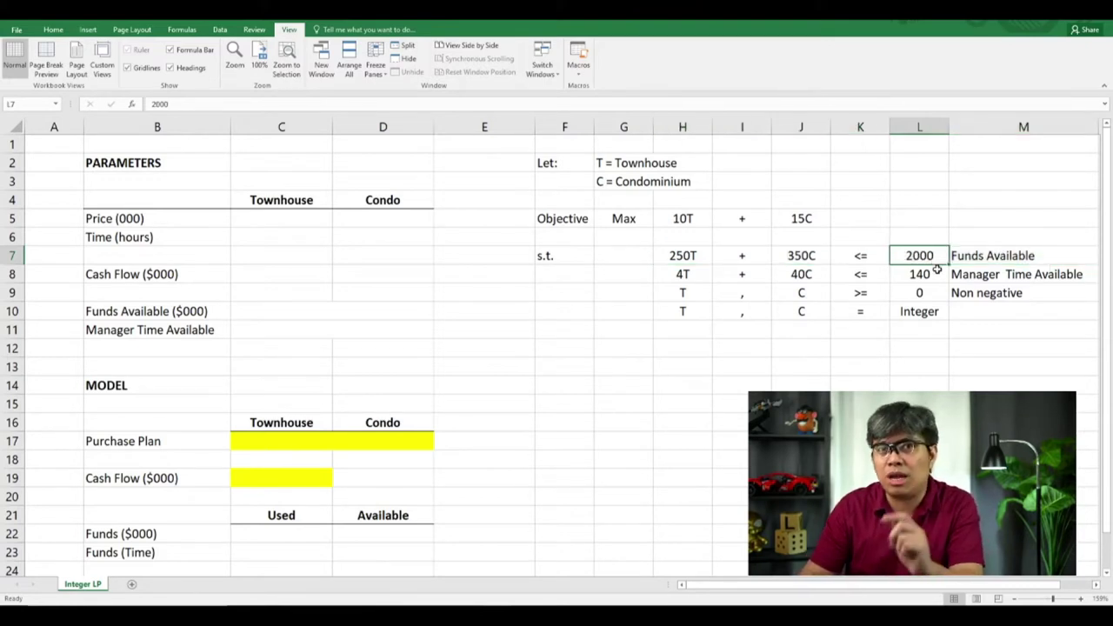
click(699, 258)
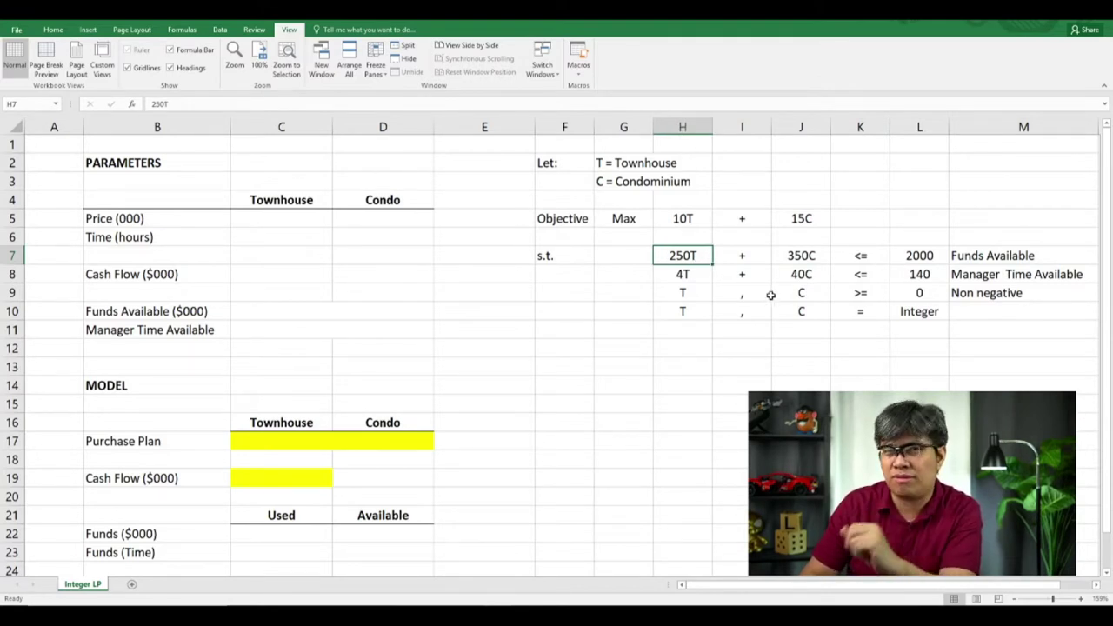
click(815, 260)
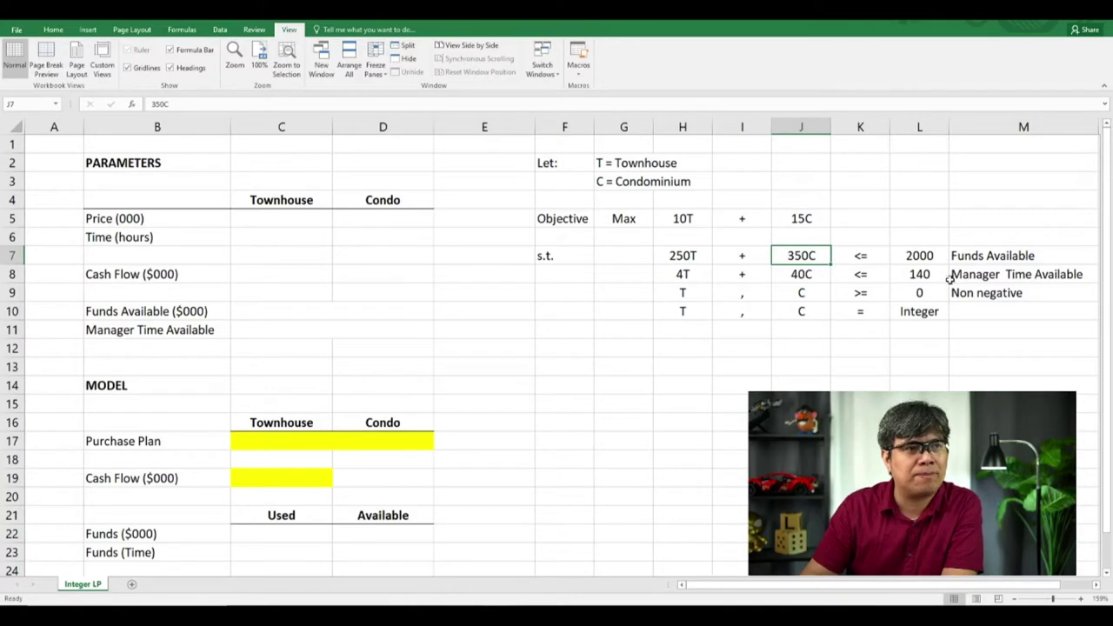
drag(965, 275, 698, 280)
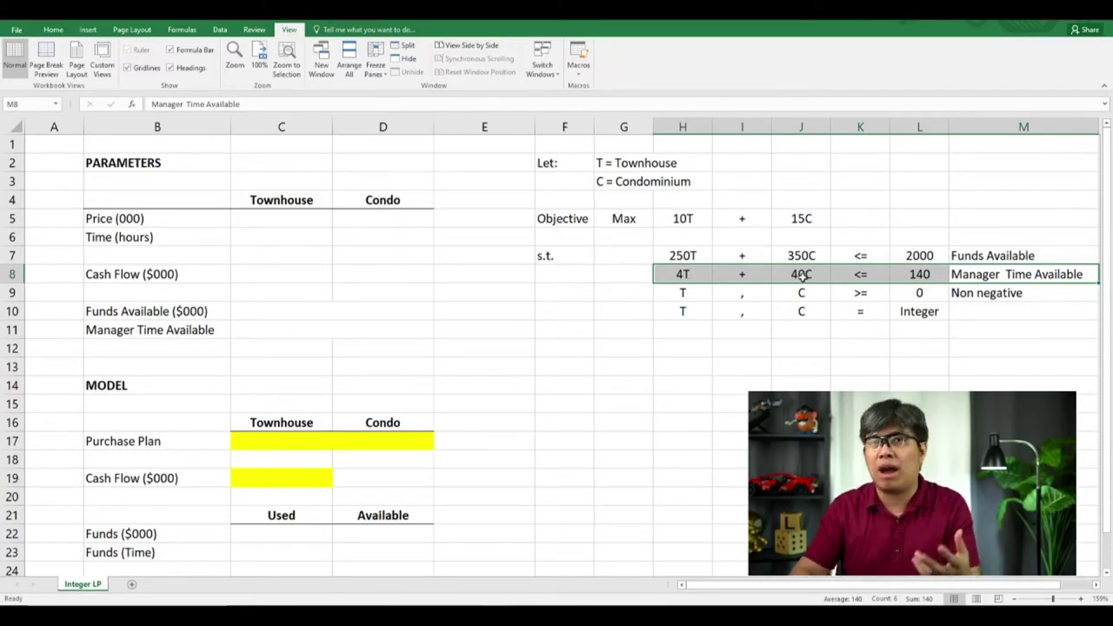
click(919, 275)
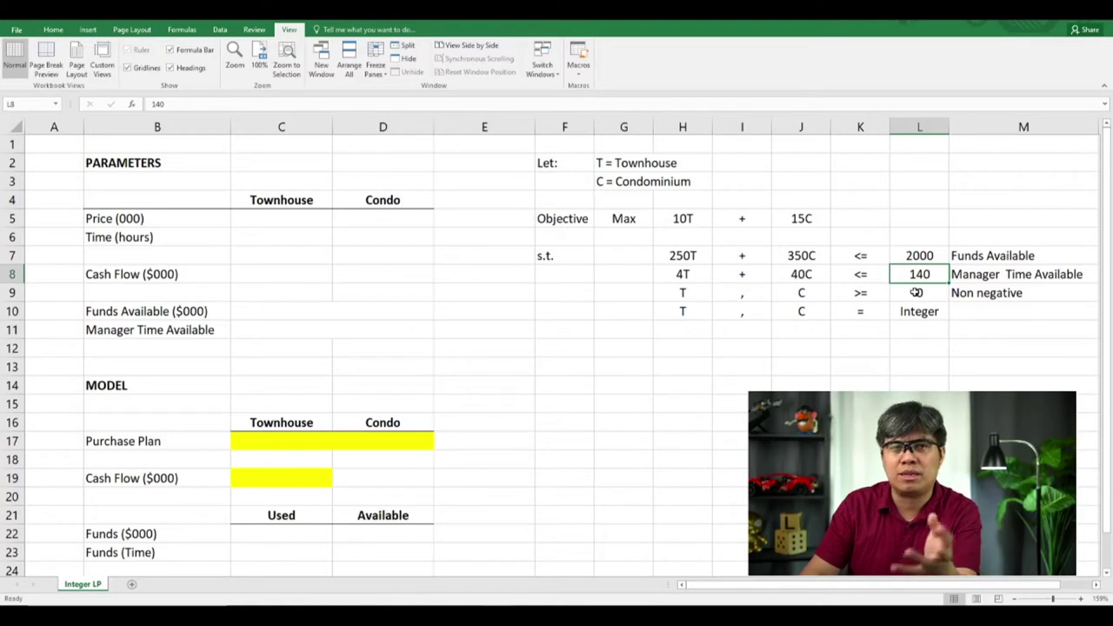
click(683, 275)
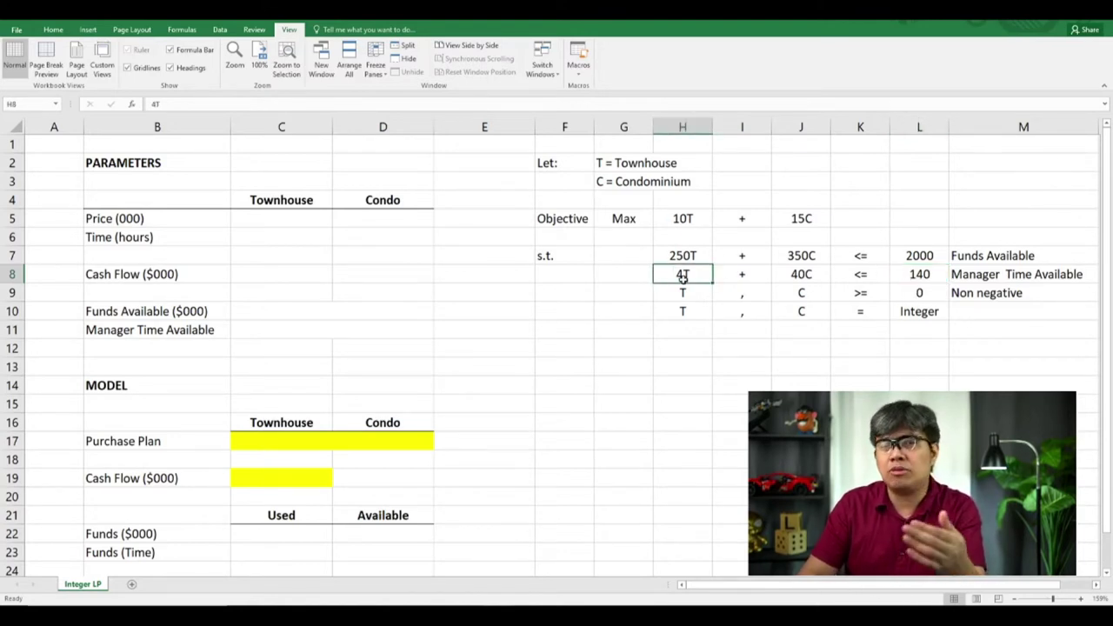
click(792, 277)
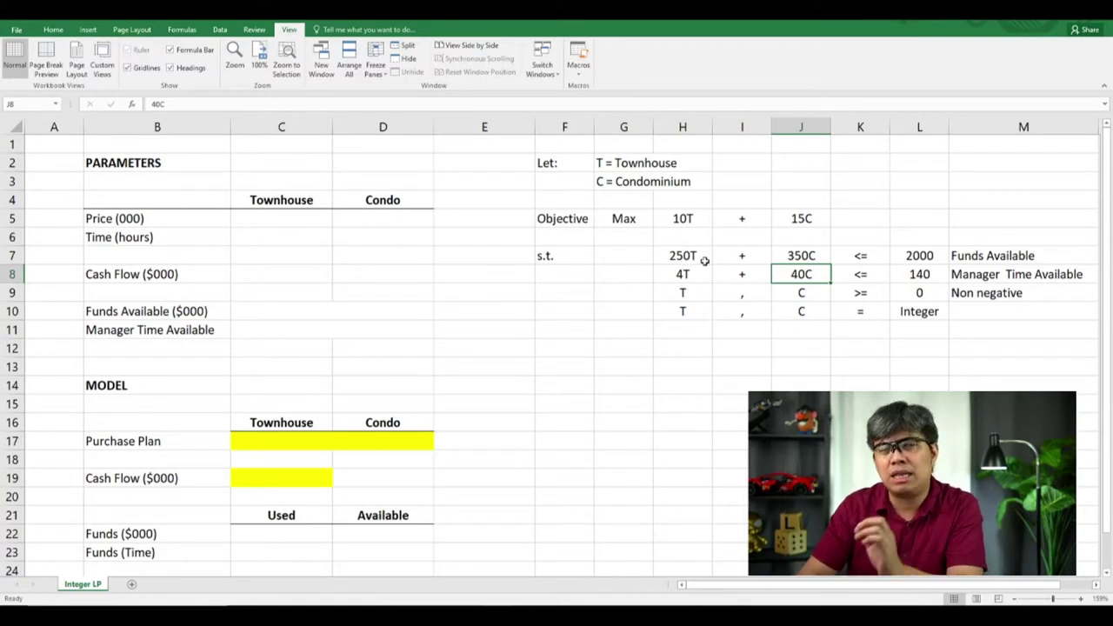
drag(998, 295, 684, 295)
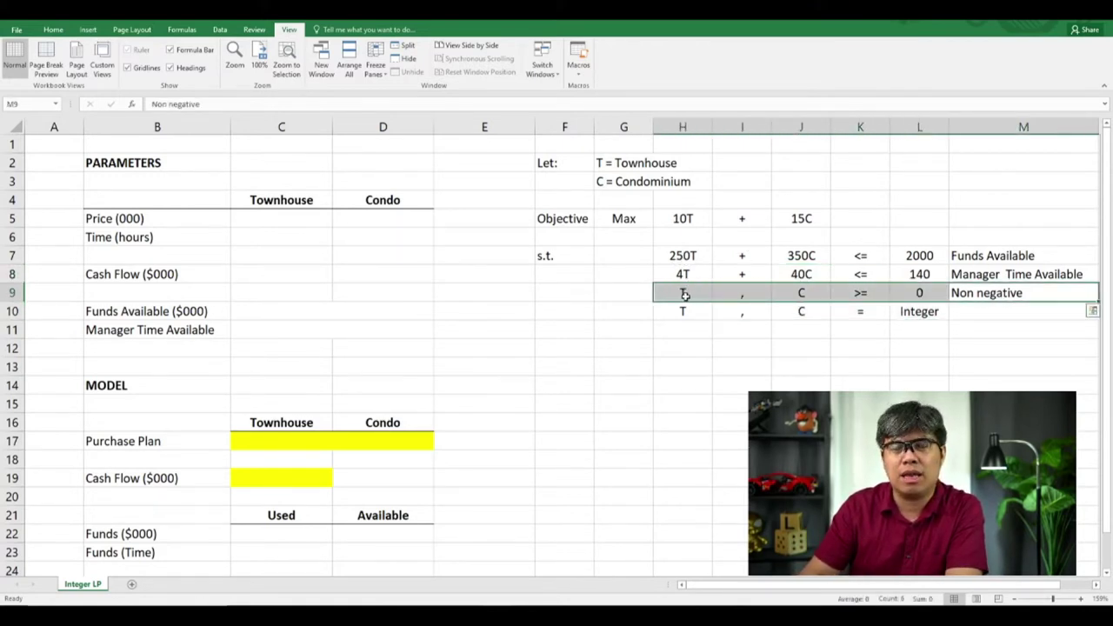
Step: Move the "Integer" label of the last constraint from cell L10 to M10
right_click(927, 318)
click(929, 322)
right_click(982, 313)
click(1000, 362)
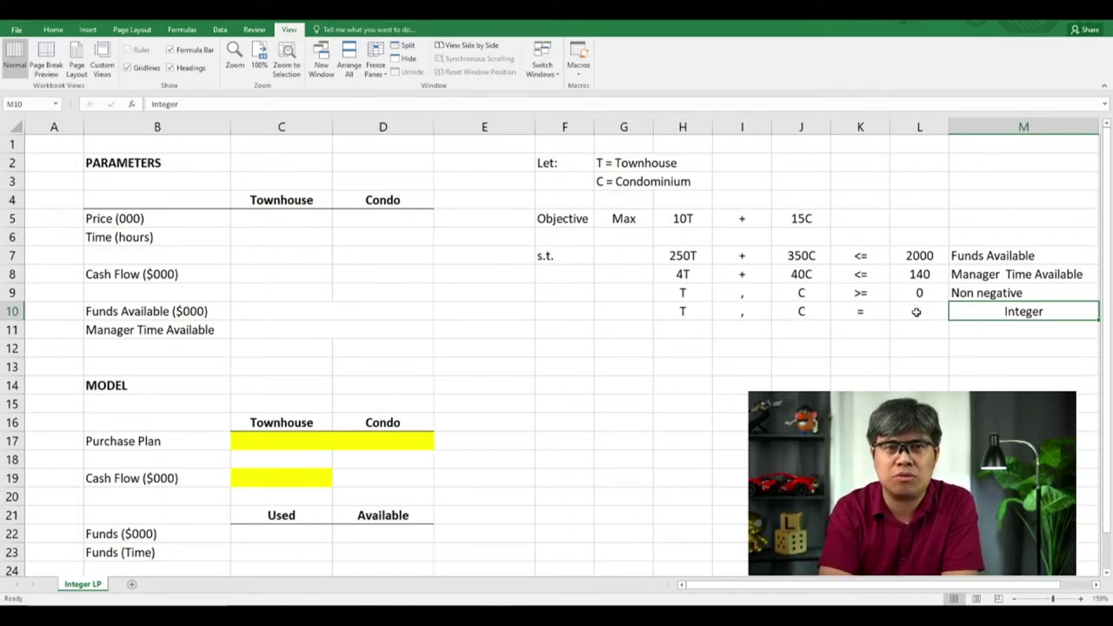
drag(684, 311, 799, 314)
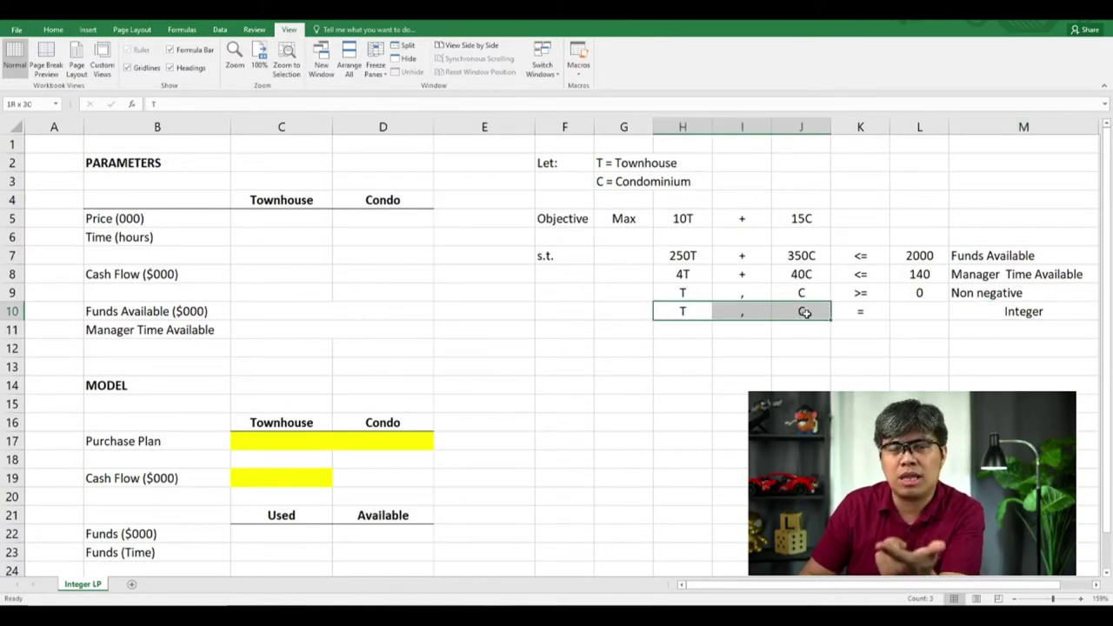
drag(806, 313, 997, 311)
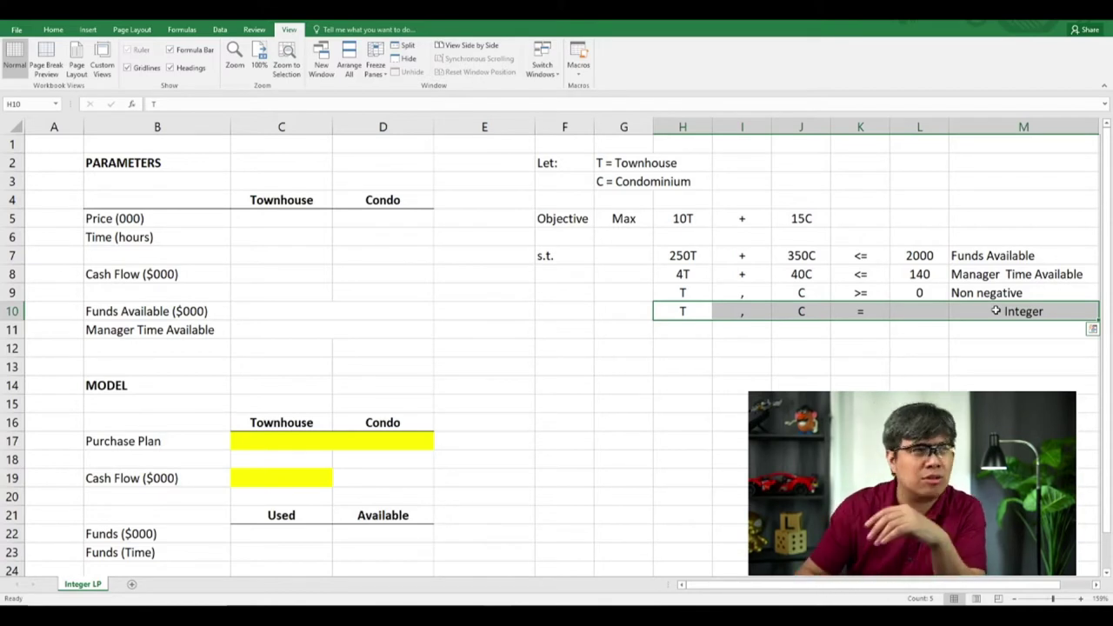
drag(562, 162, 981, 310)
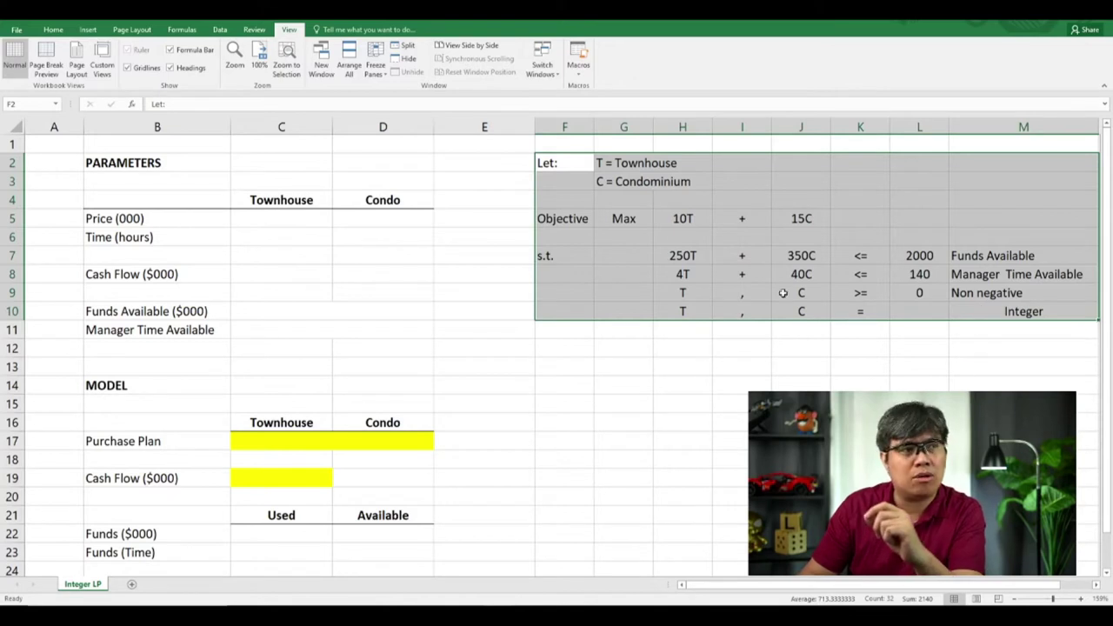
click(865, 263)
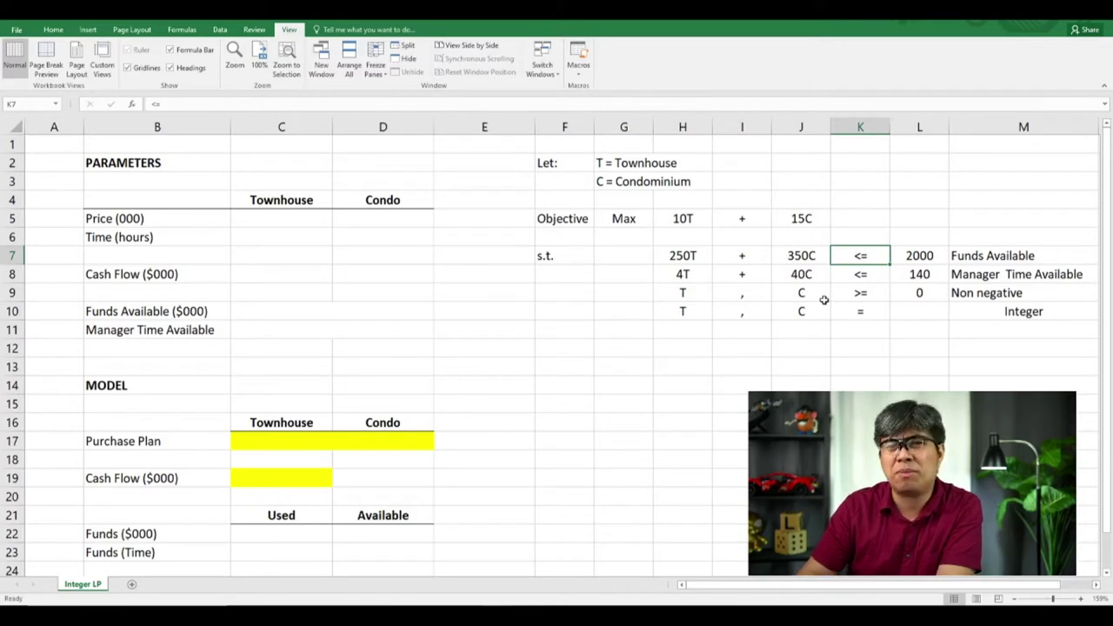
Step: Apply outside borders around the whole LP formulation in F2:M10
drag(559, 163, 956, 312)
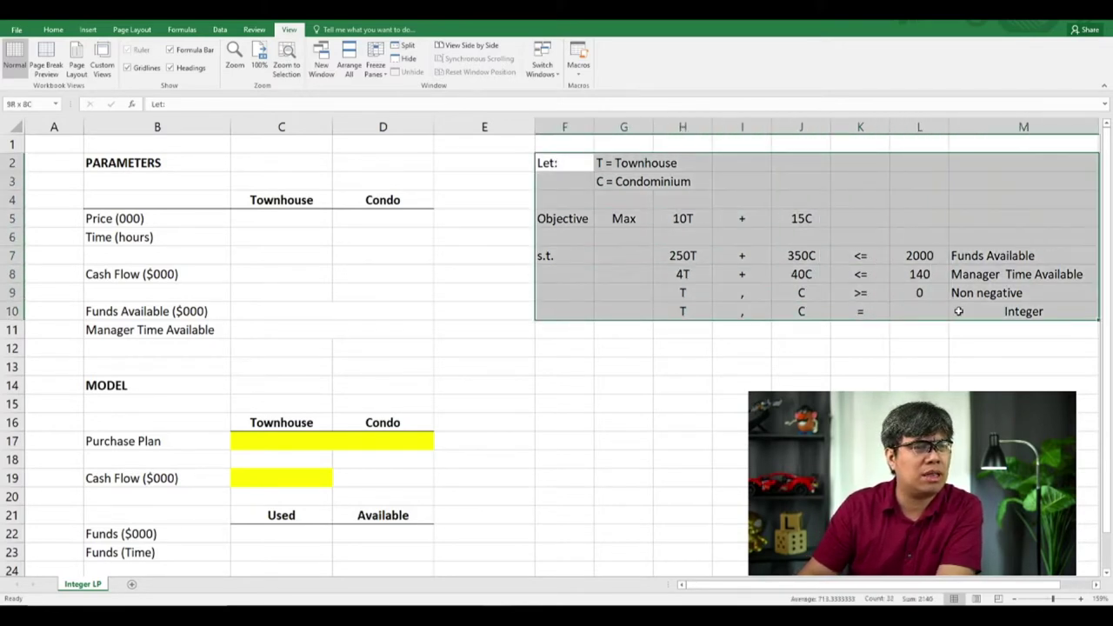
click(50, 30)
click(160, 67)
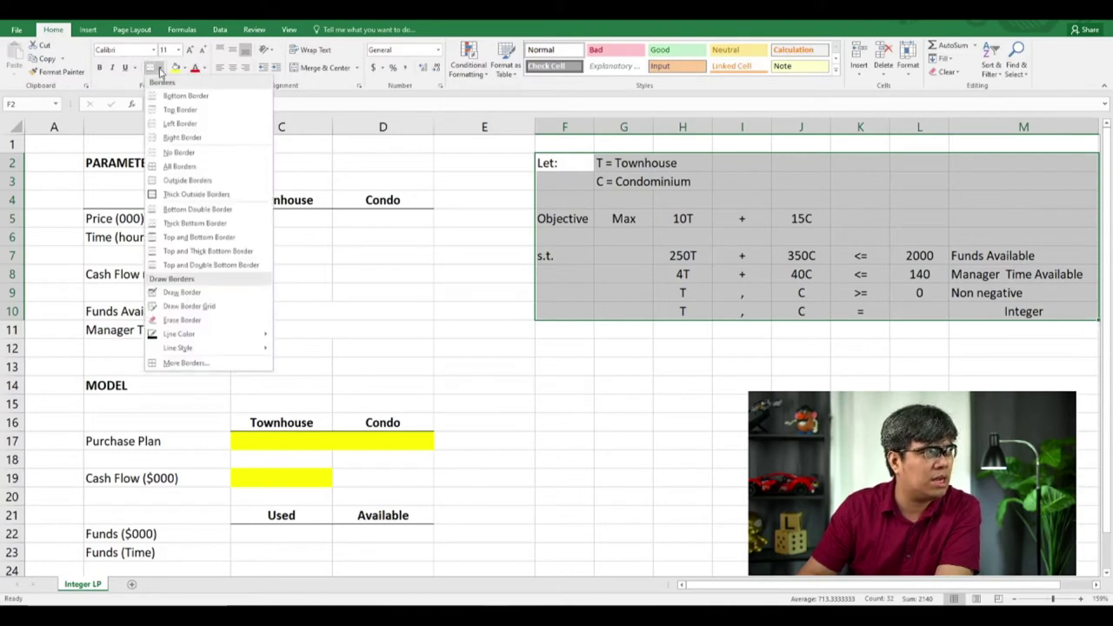
click(186, 180)
click(455, 261)
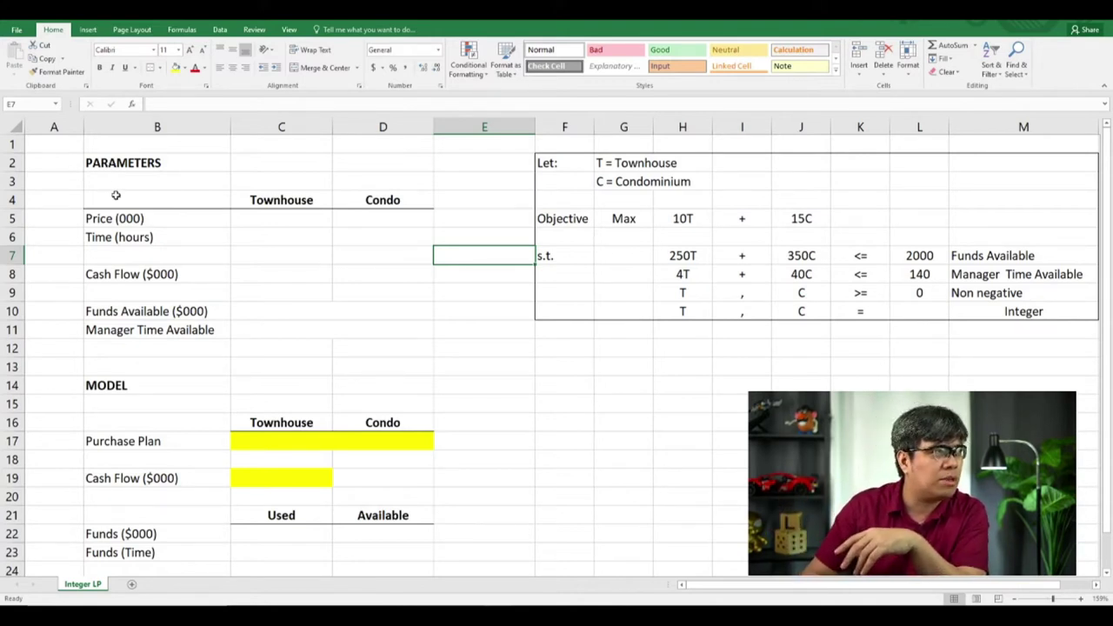
Step: Examine the empty Townhouse and Condo parameters table against the objective function terms in H5:J5
drag(121, 199, 330, 331)
click(307, 314)
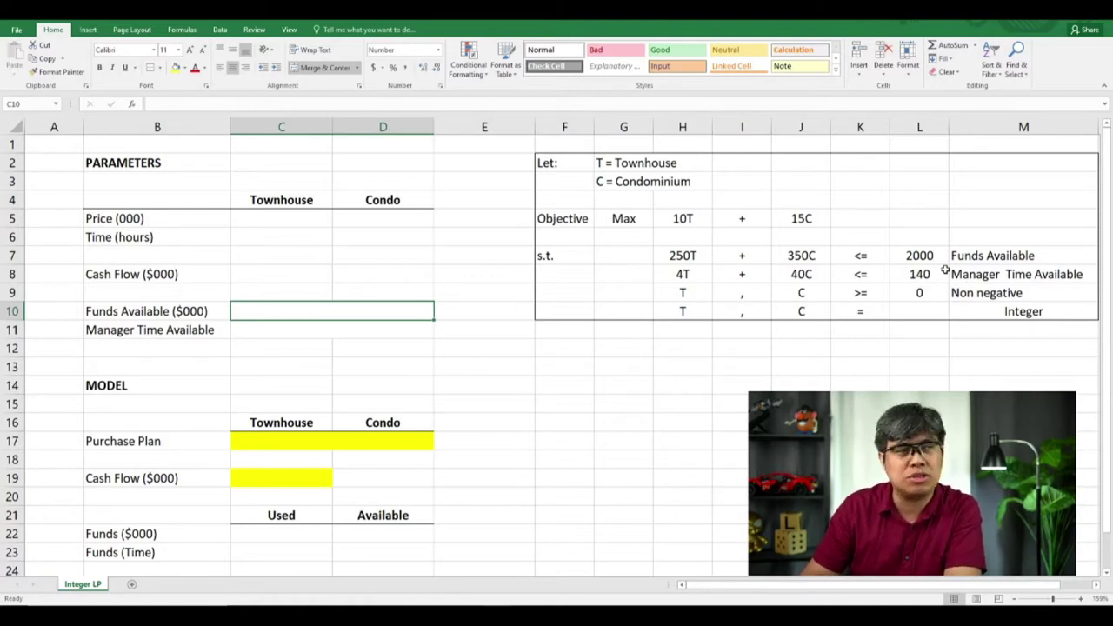
click(685, 219)
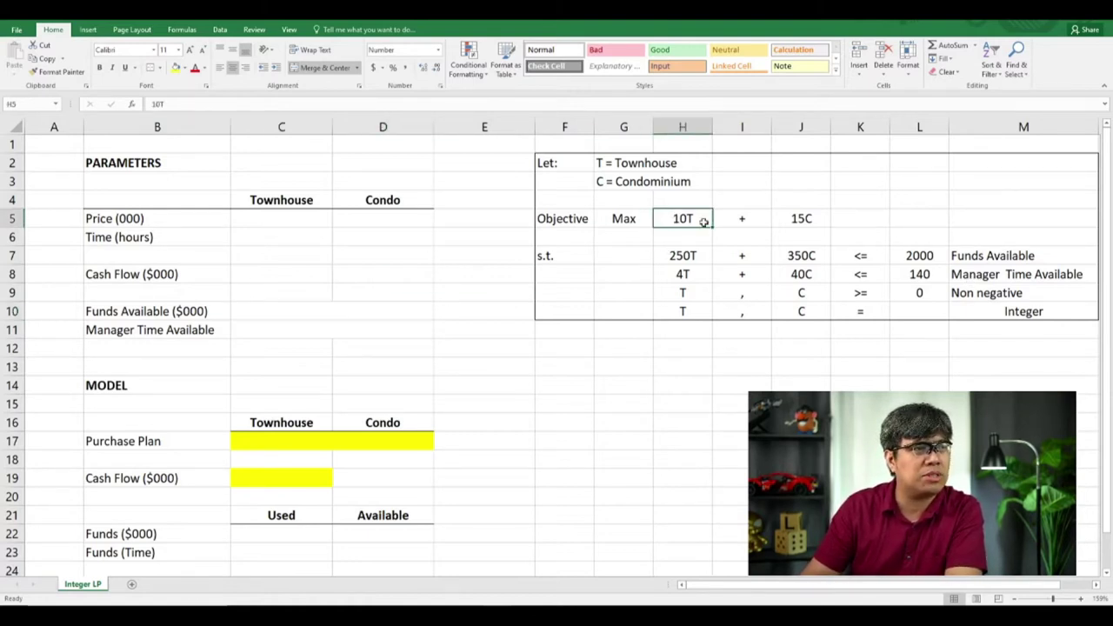
drag(687, 220, 800, 218)
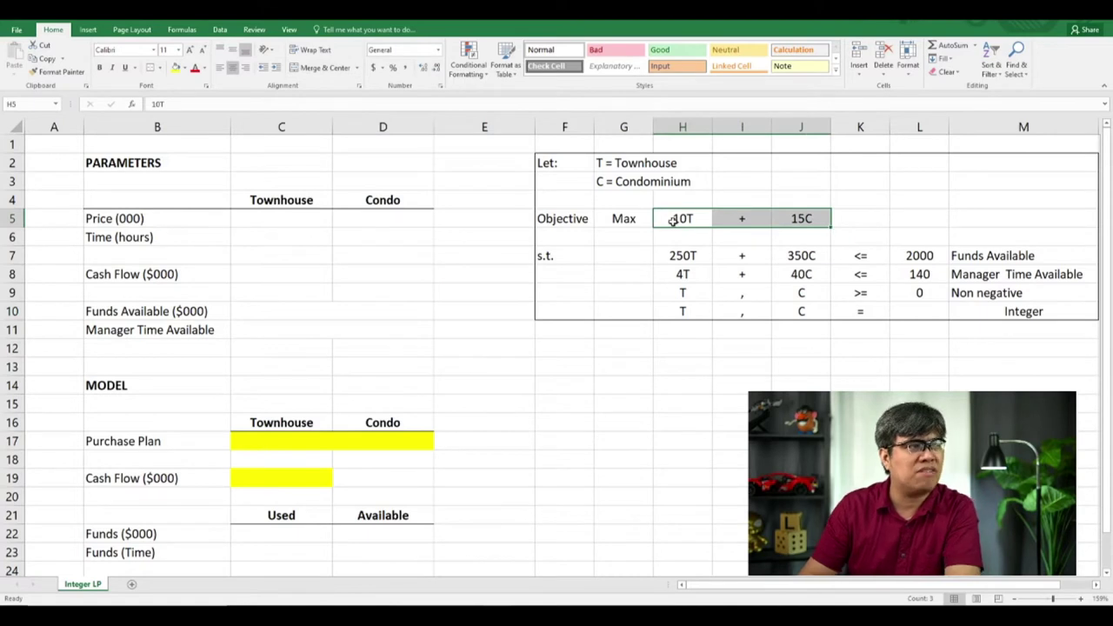
click(307, 276)
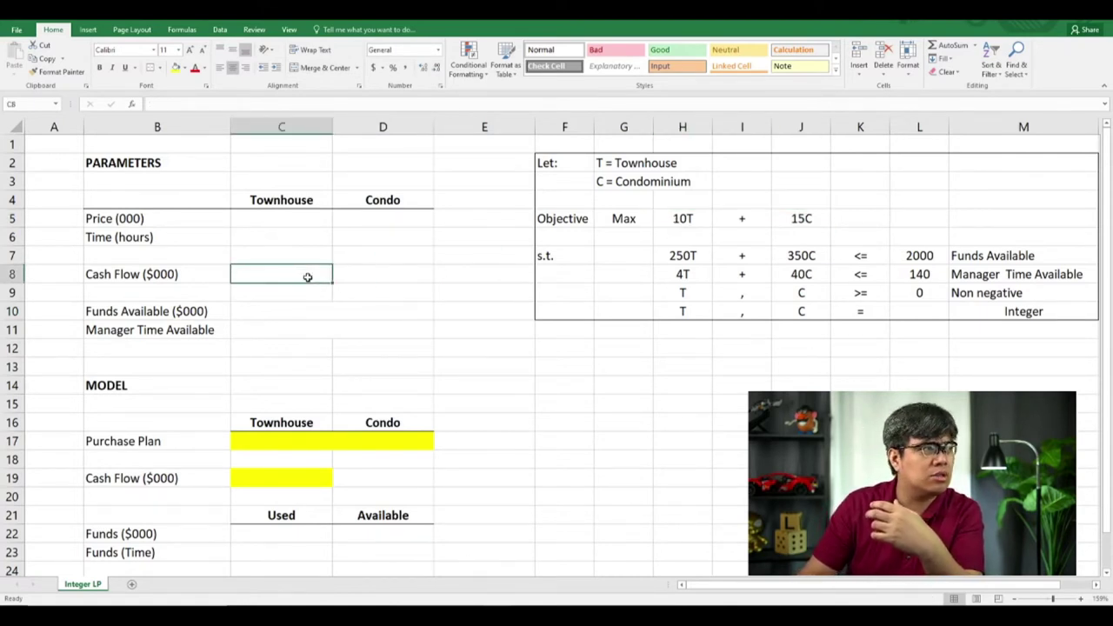
drag(295, 203, 294, 280)
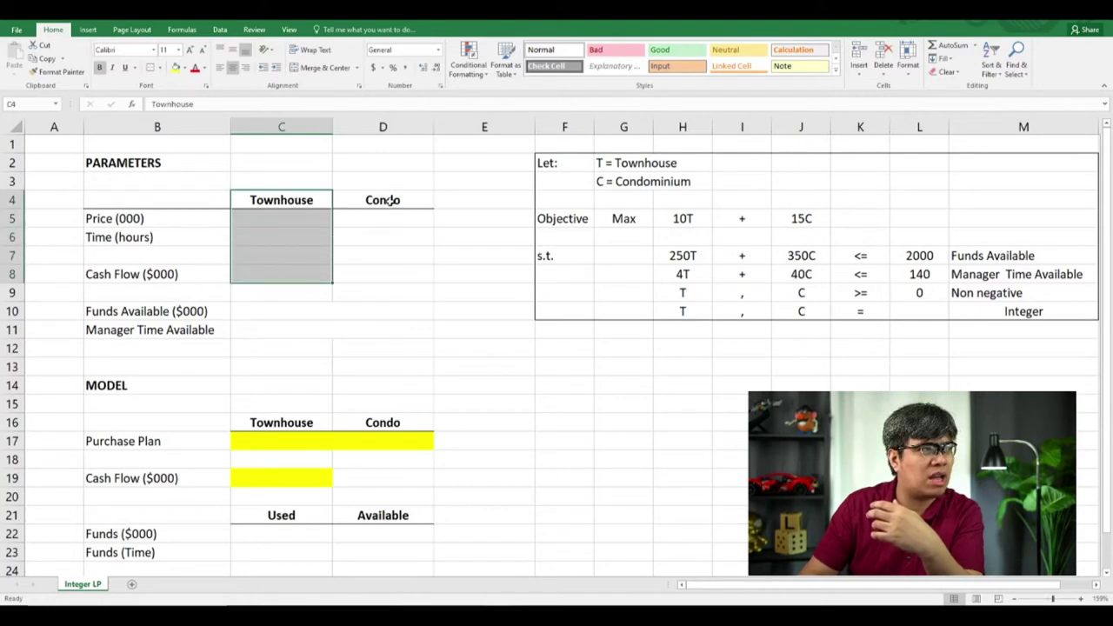
drag(390, 202, 405, 278)
Step: Enter the Cash Flow ($000) parameters from the objective function: 10 for Townhouse in C8 and 15 for Condo in D8
click(269, 269)
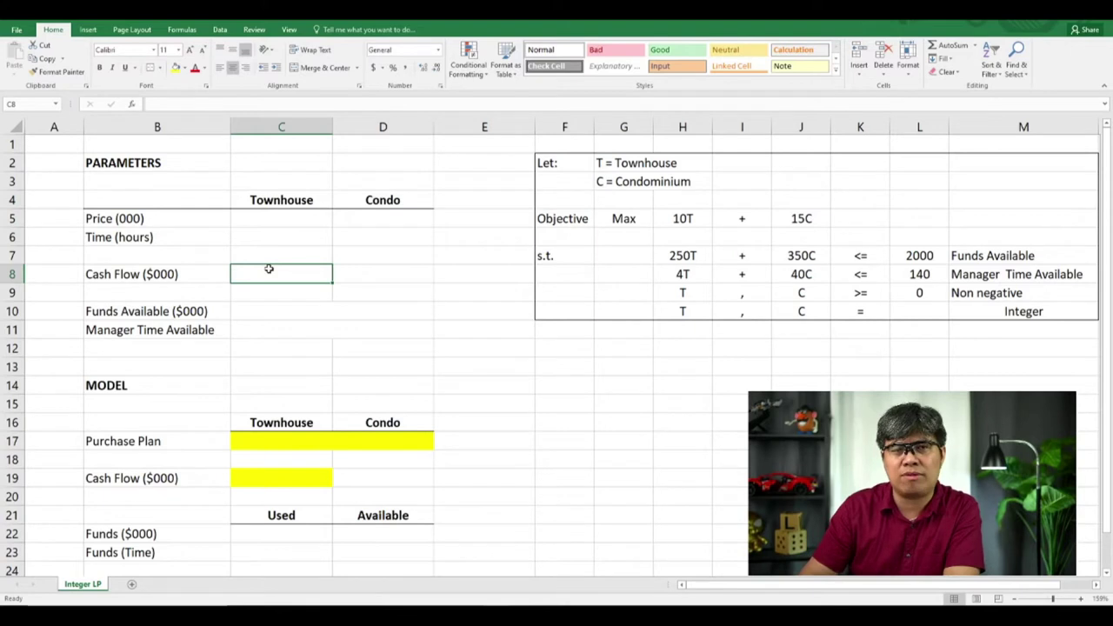
text(10)
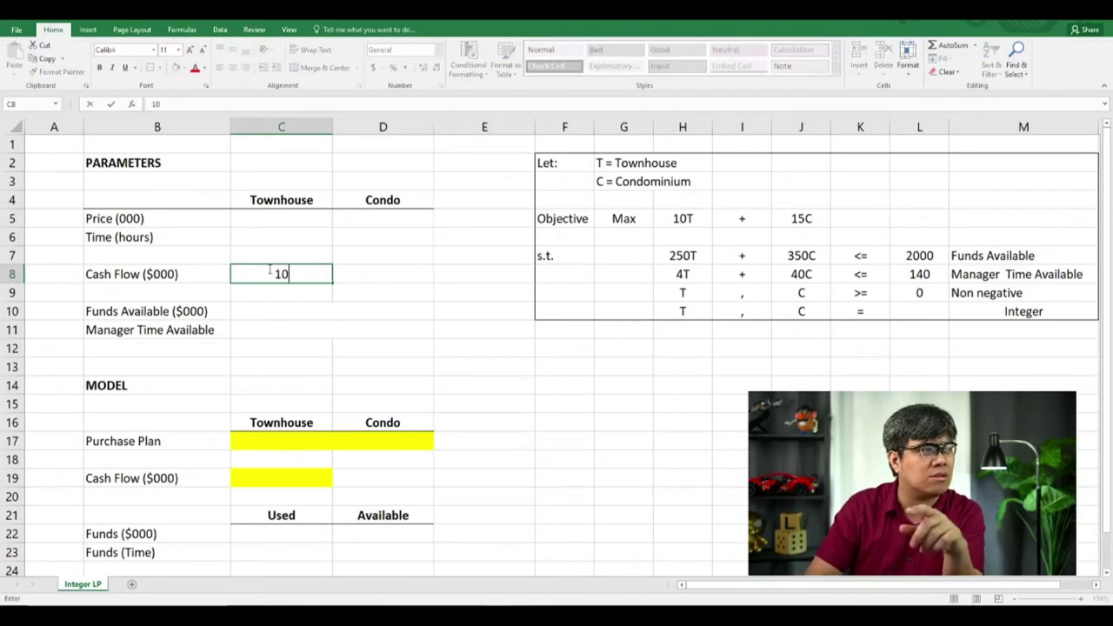
key(Tab)
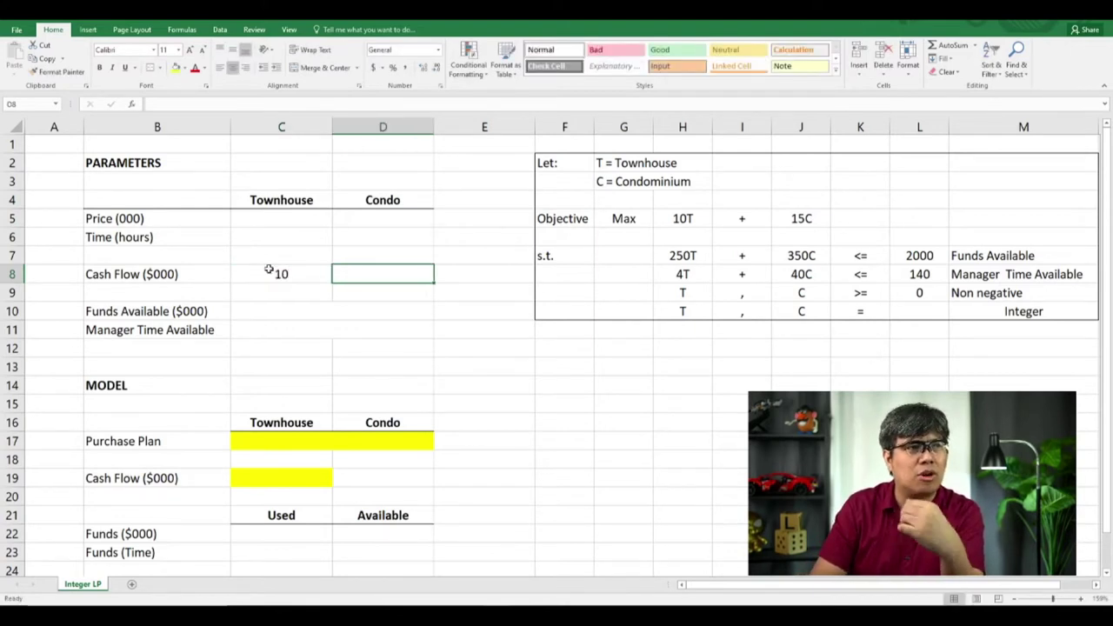
text(15)
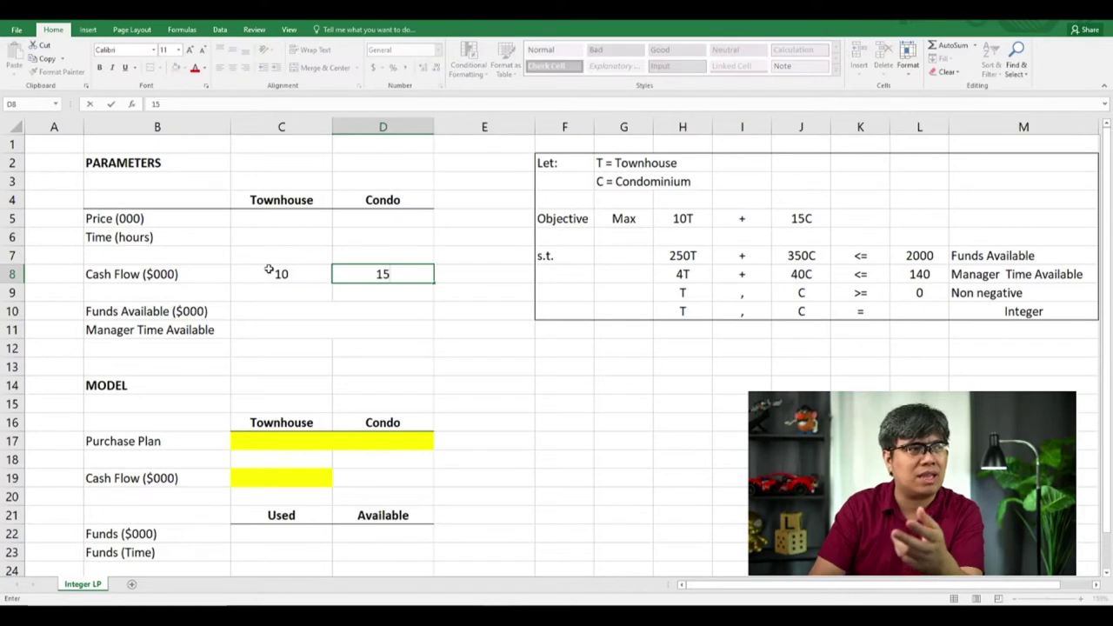
click(462, 313)
drag(679, 220, 865, 218)
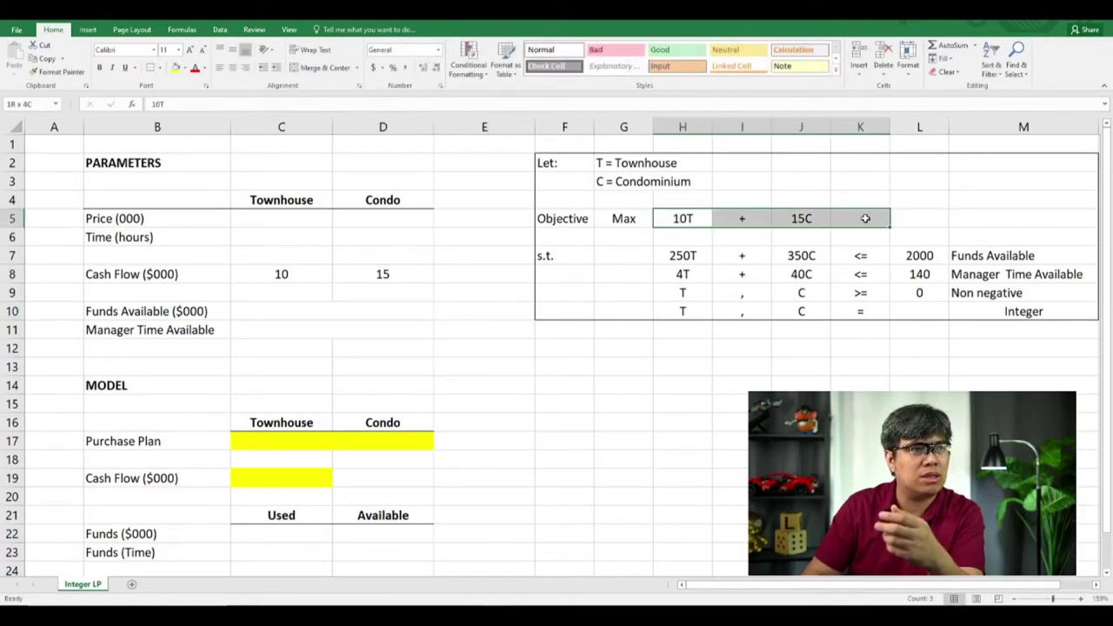
Step: Enter the Price (000) parameters from the funds constraint: 250 for Townhouse in C5 and 350 for Condo in D5
drag(683, 257, 791, 253)
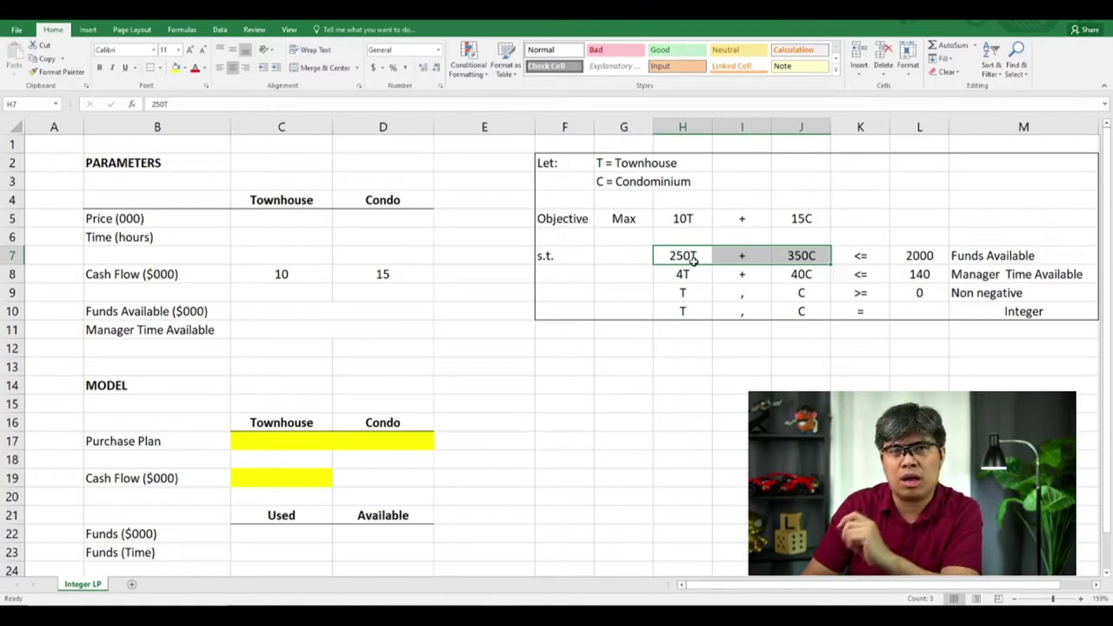
click(276, 216)
text(250)
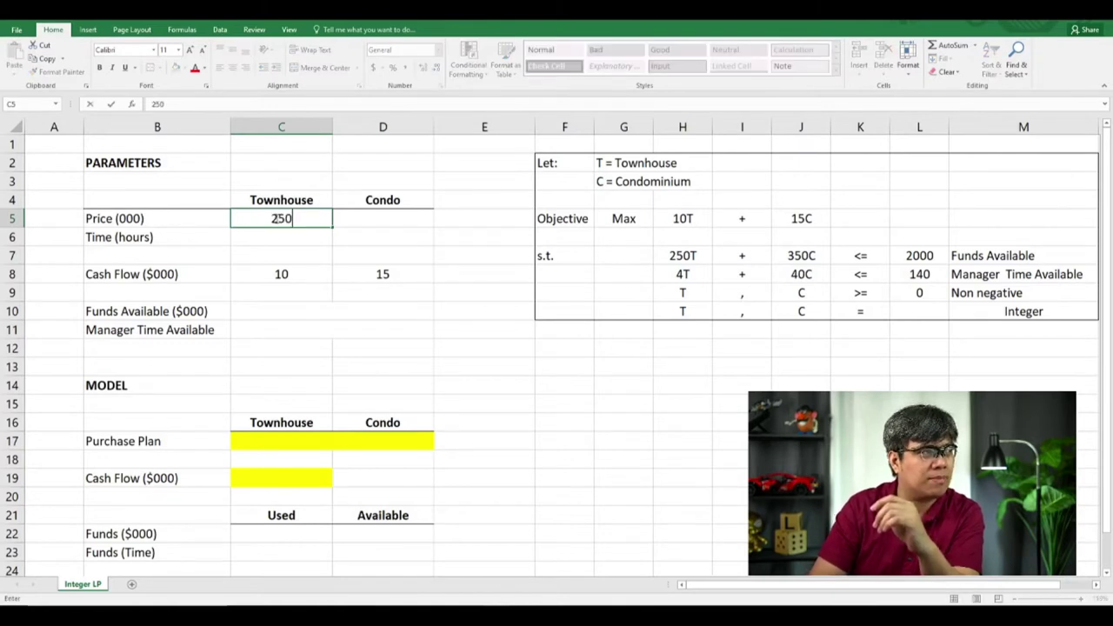
key(Left)
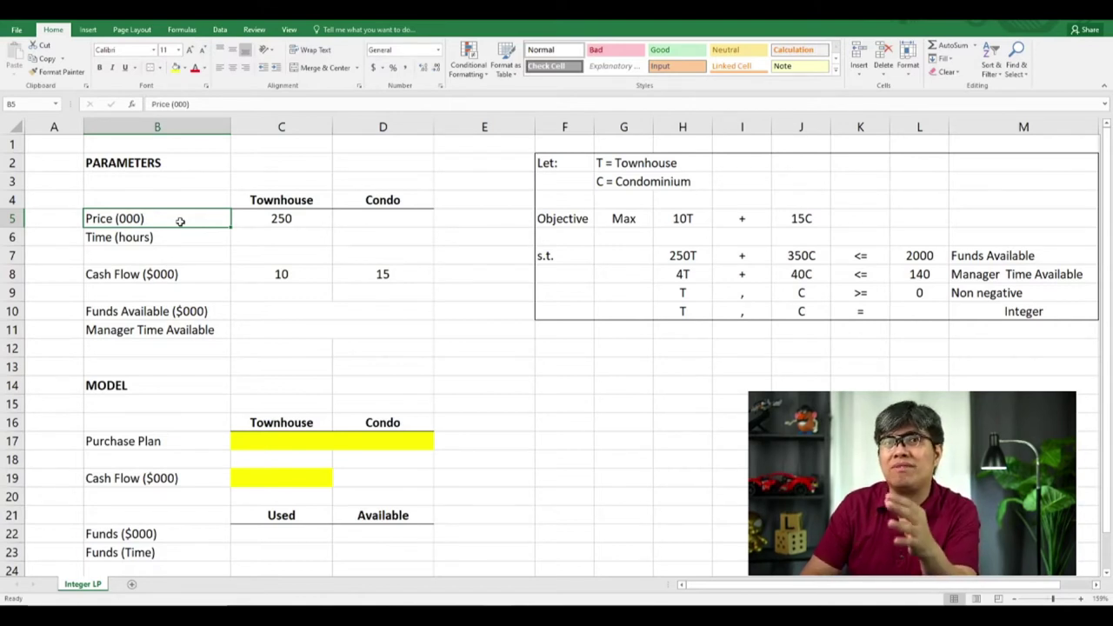
key(Right)
key(Right)
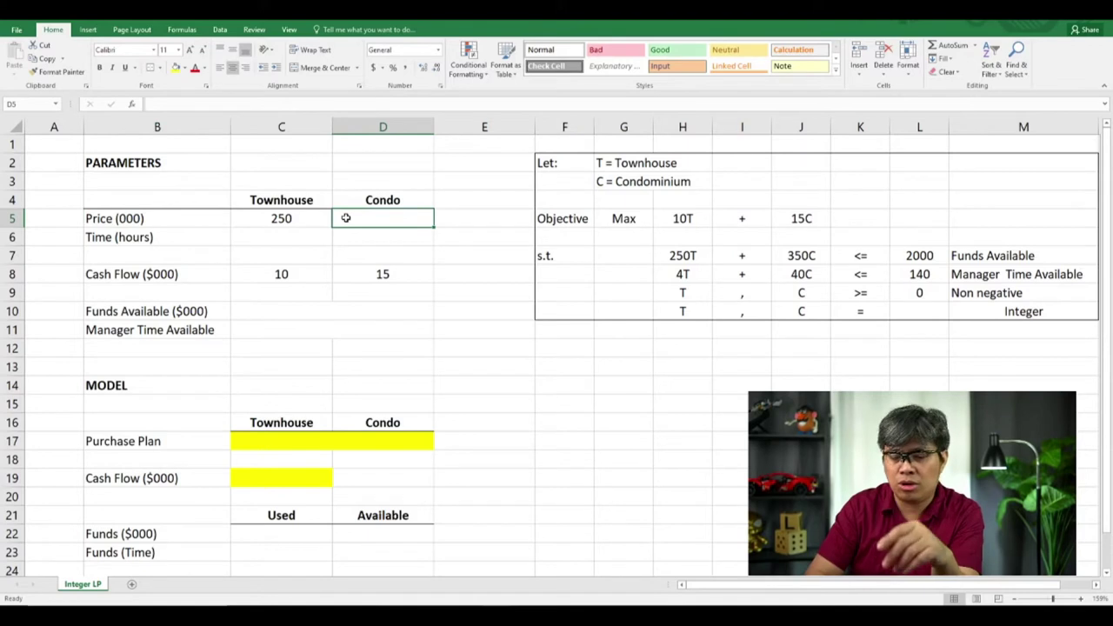
text(350)
key(Return)
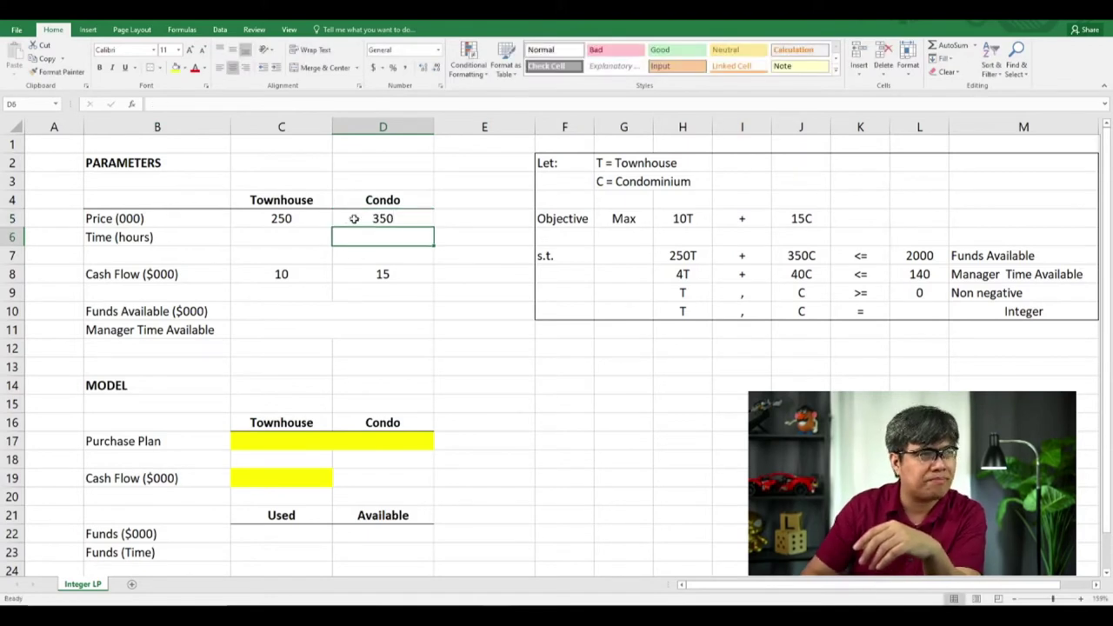
Step: Enter the Time (hours) parameters from the manager time constraint: 4 for Townhouse in C6 and 40 for Condo in D6
drag(674, 277, 799, 275)
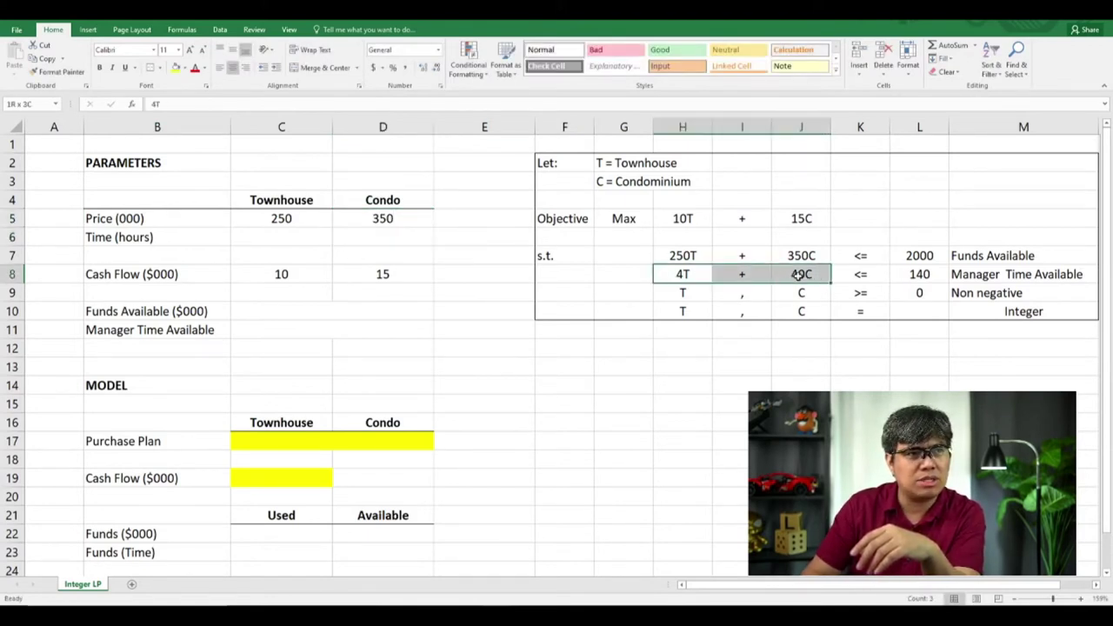
drag(799, 274, 799, 274)
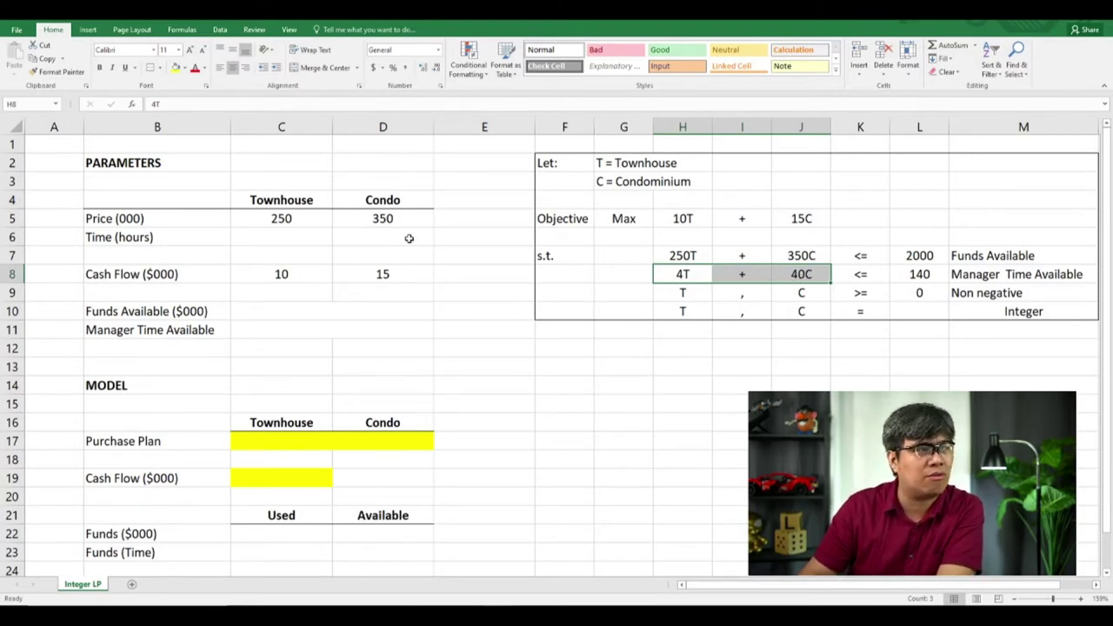
click(277, 235)
text(4)
key(Tab)
text(40)
key(Return)
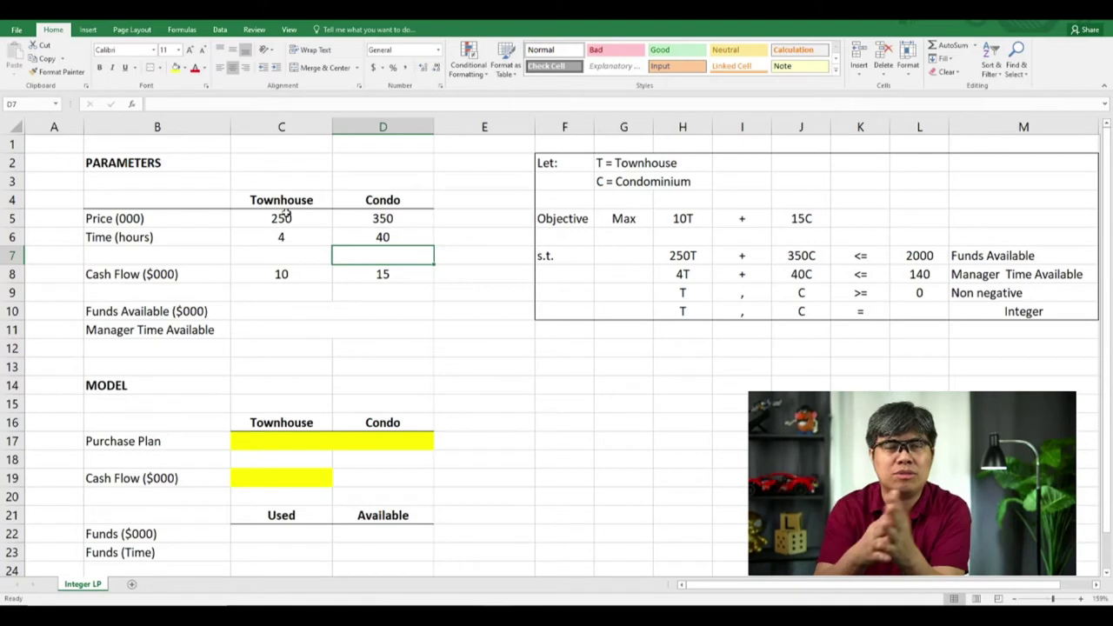
Step: Enter the resource limits in the parameters table: 2,000 for Funds Available ($000) and 140 for Manager Time Available
drag(919, 256, 981, 256)
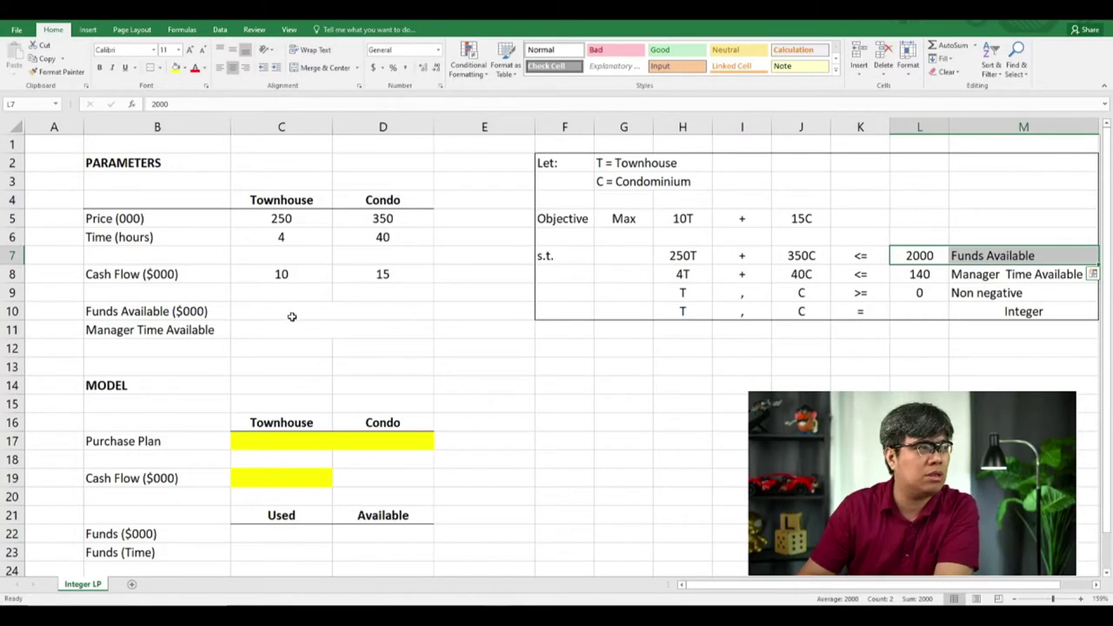
click(293, 318)
click(152, 316)
click(305, 313)
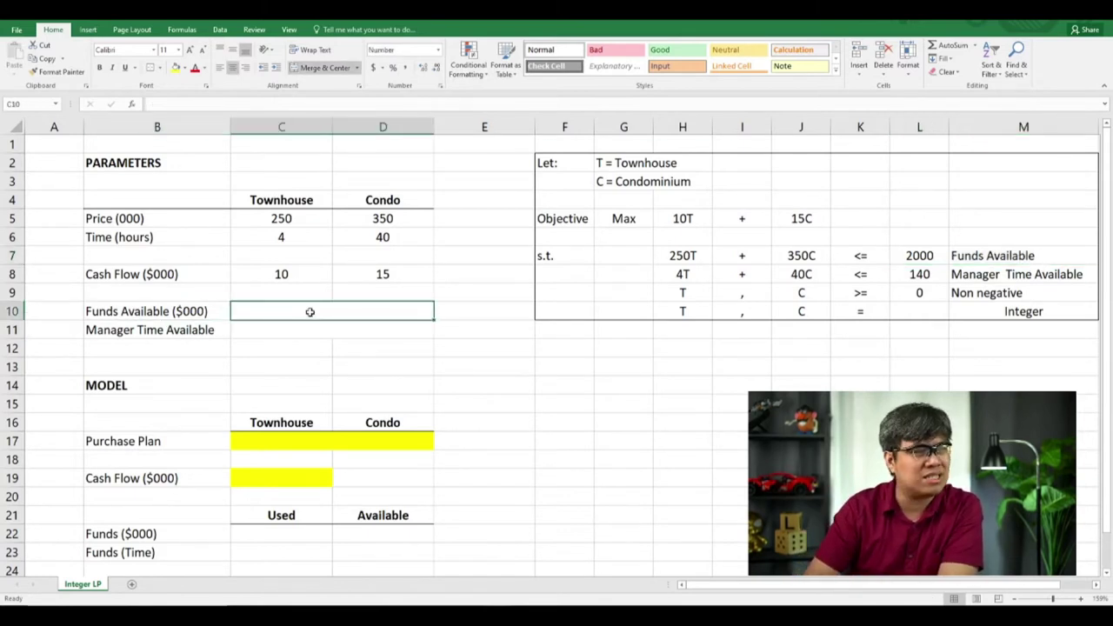
text(2)
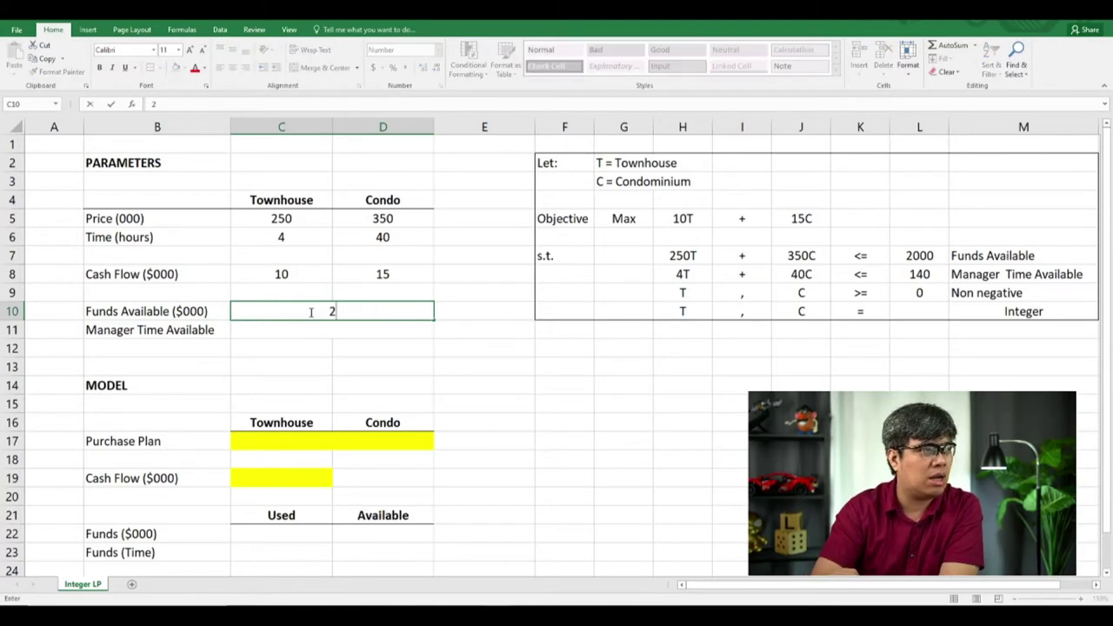
text(,000)
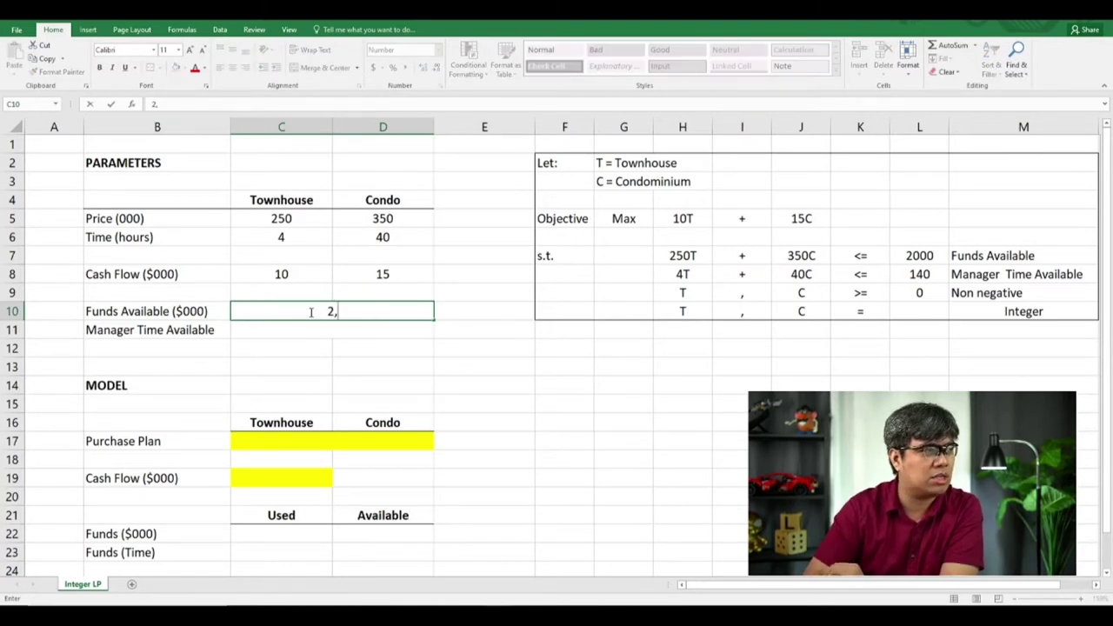
key(Return)
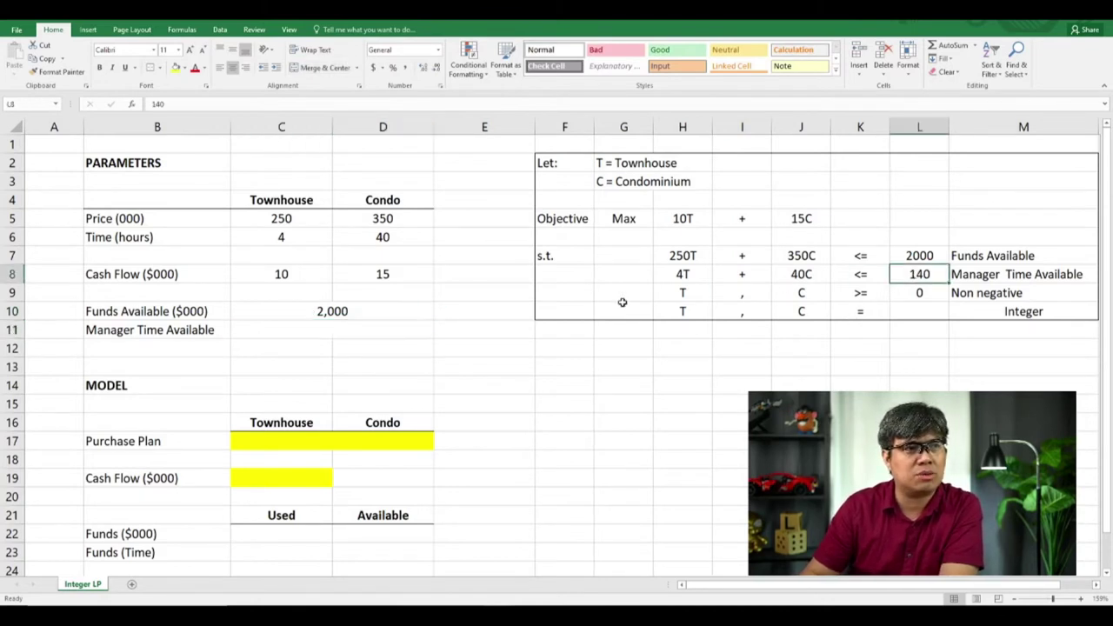
text(140)
key(Return)
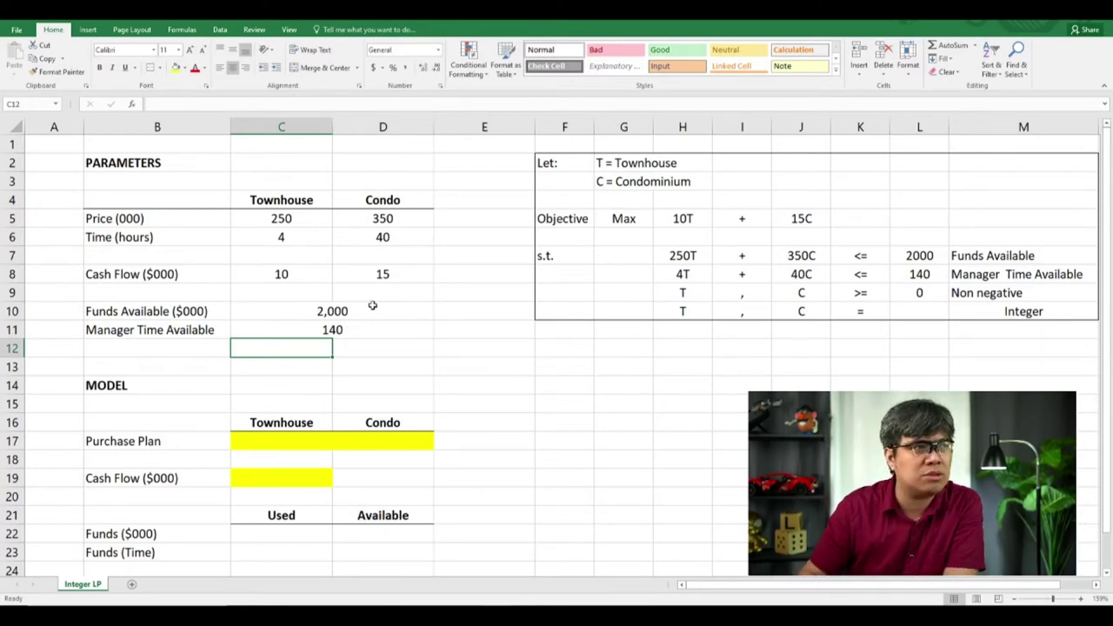
Step: Examine how the objective function in H5:J5 relates to the model's Purchase Plan and Cash Flow cells
drag(668, 218, 785, 216)
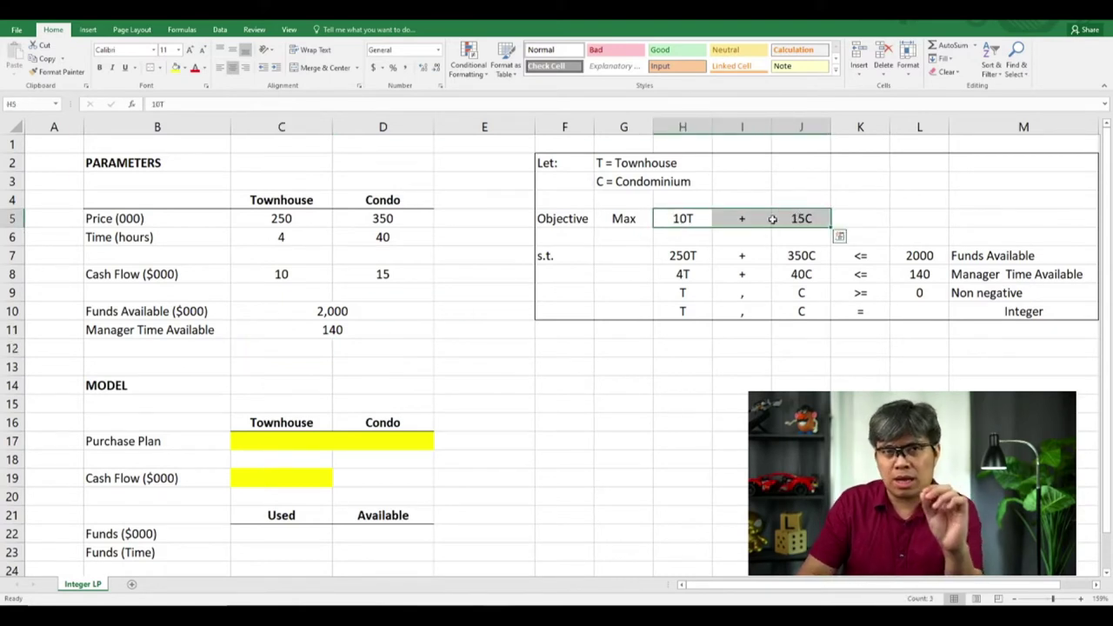
drag(277, 425, 398, 443)
drag(154, 441, 410, 440)
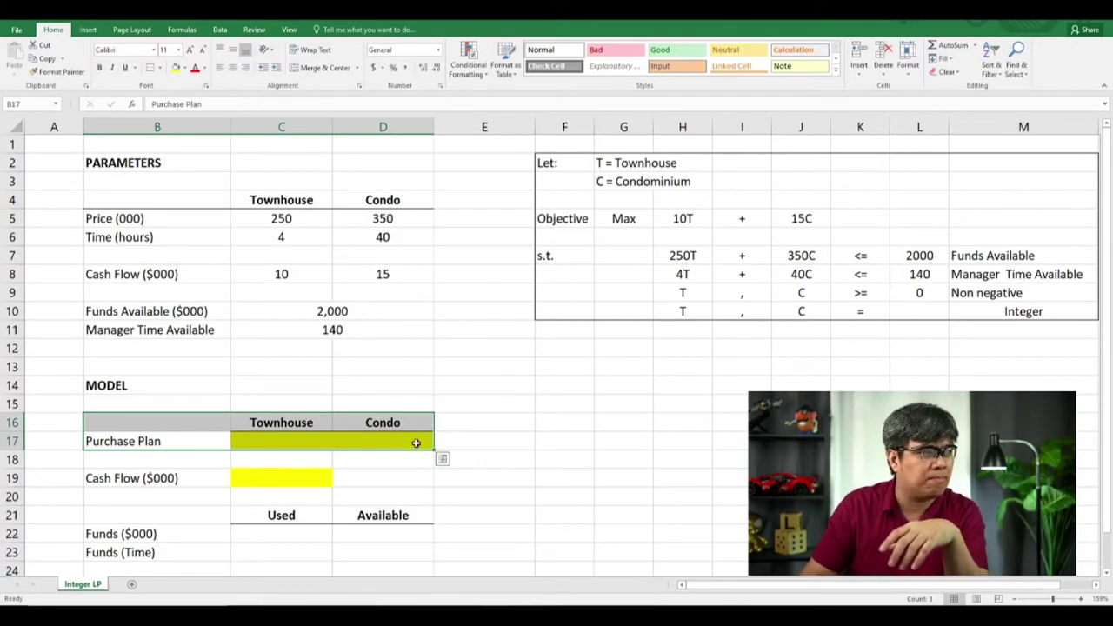
drag(112, 478, 257, 484)
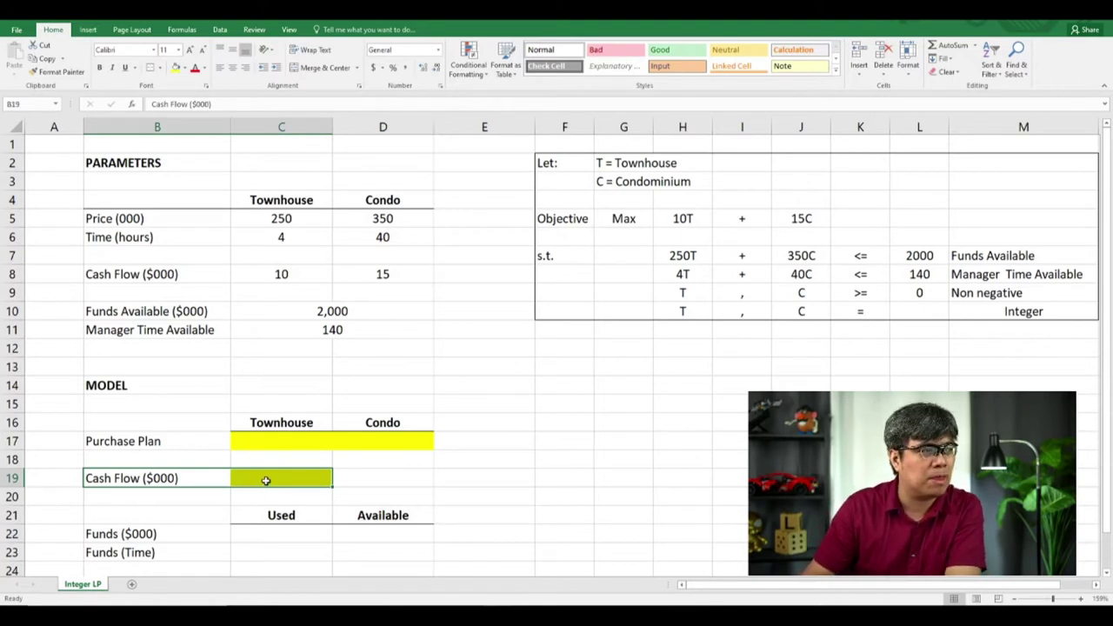
click(265, 482)
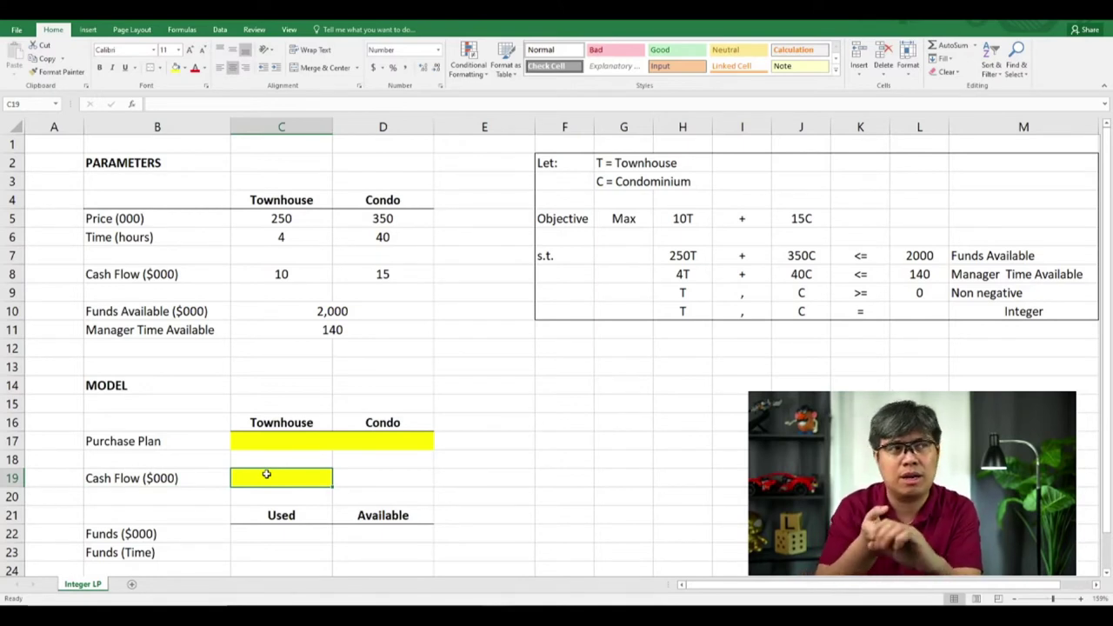
click(681, 215)
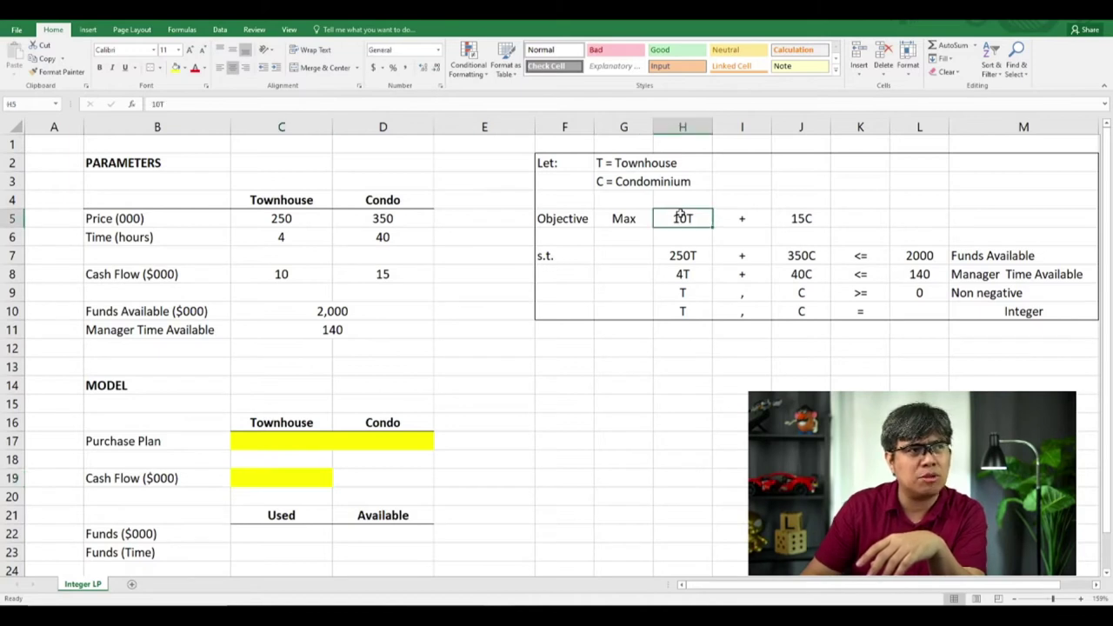
click(741, 221)
click(801, 223)
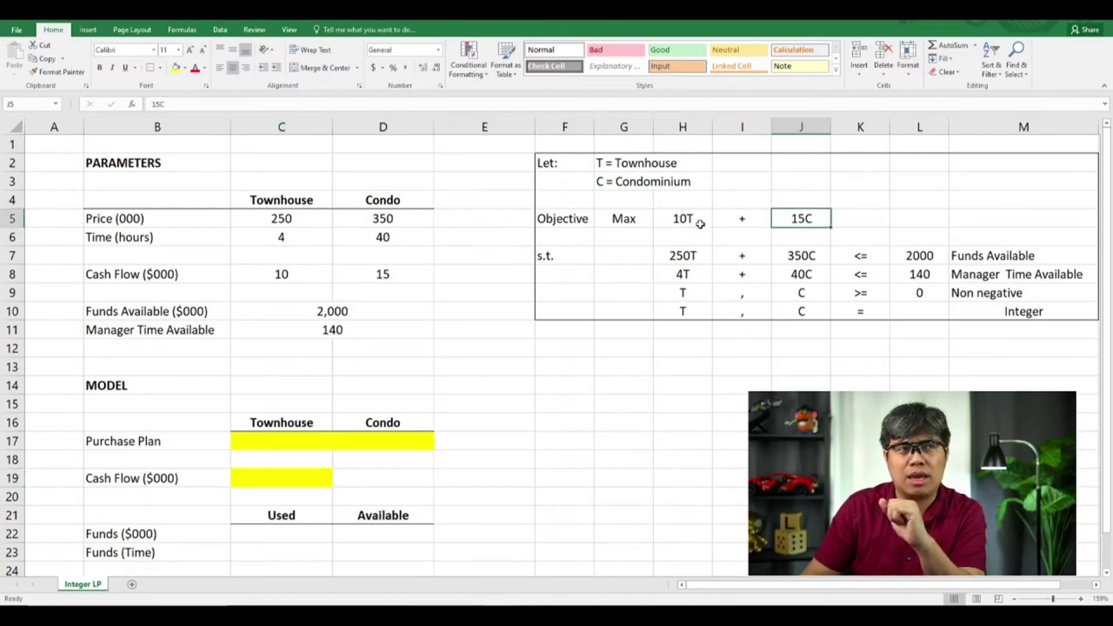
drag(696, 222, 785, 219)
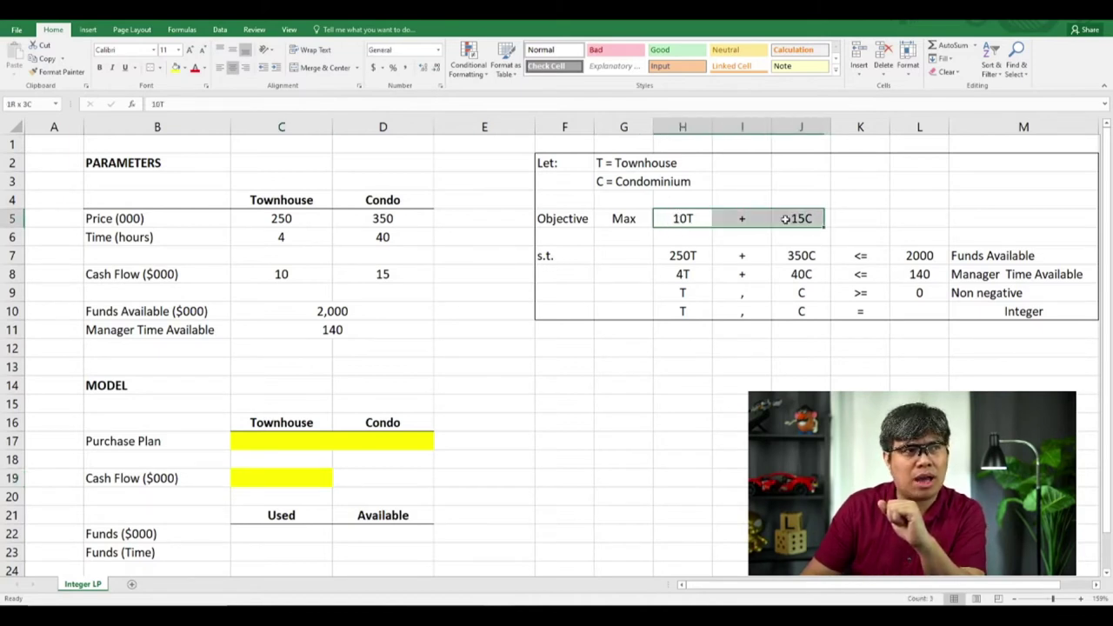
Step: Enter the Cash Flow ($000) formula in C19 as the SUMPRODUCT of the Purchase Plan C17:D17 and the Cash Flow parameters C8:D8
click(259, 479)
text(=su)
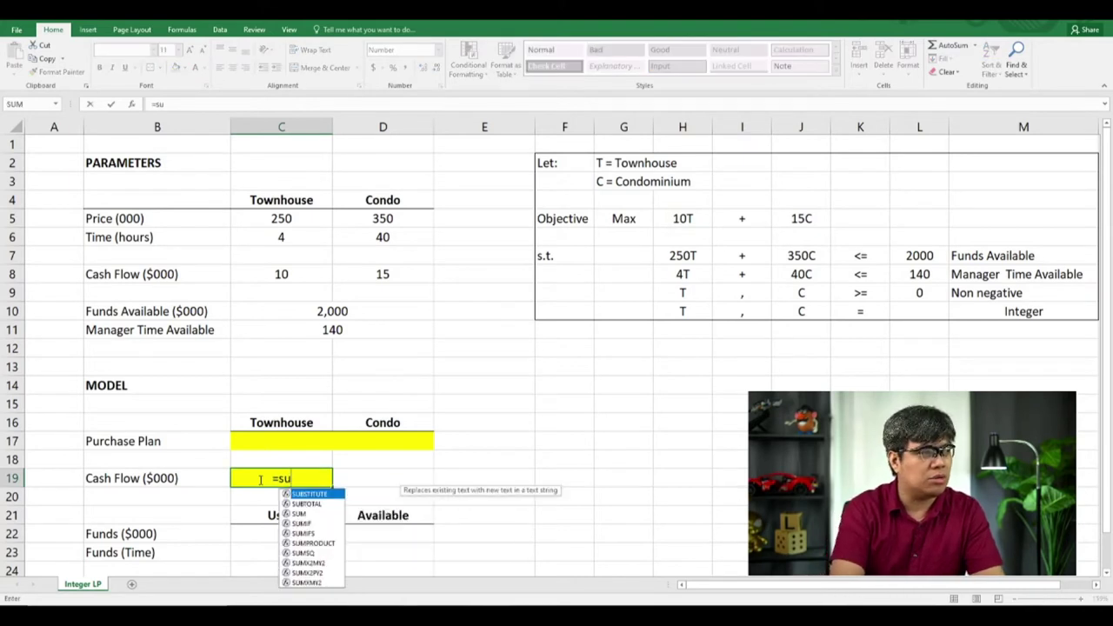
text(mproduct()
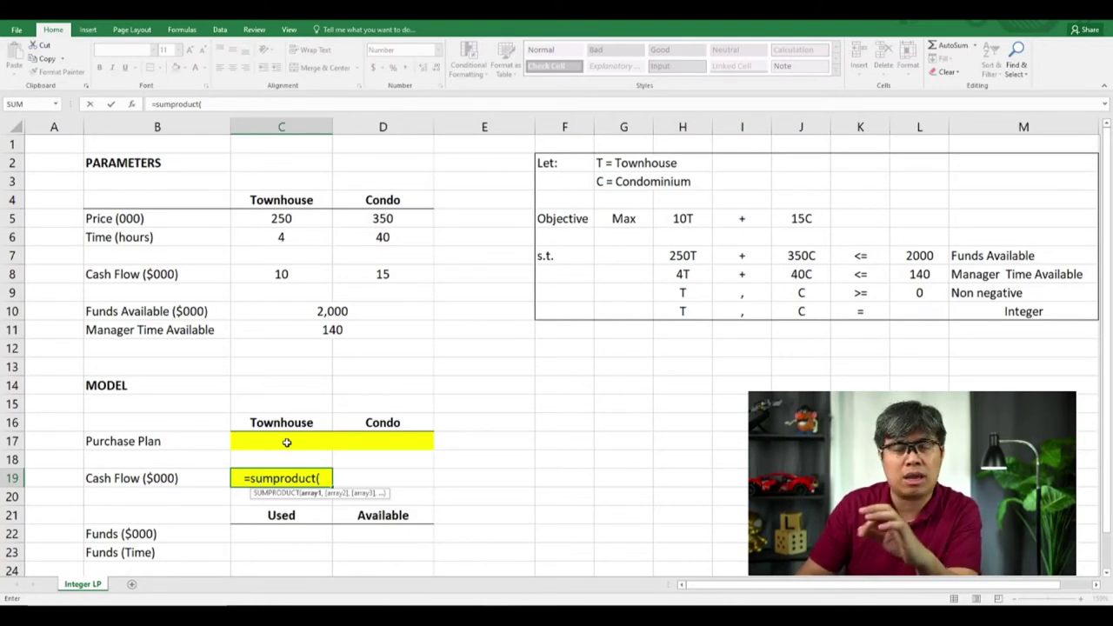
drag(286, 442, 372, 443)
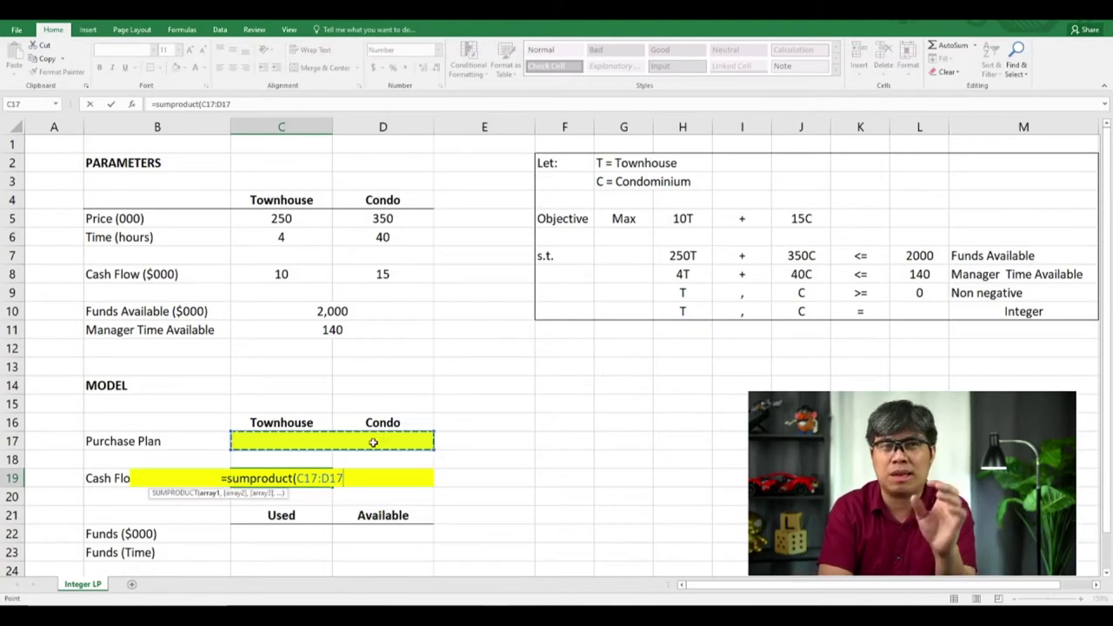
text(,)
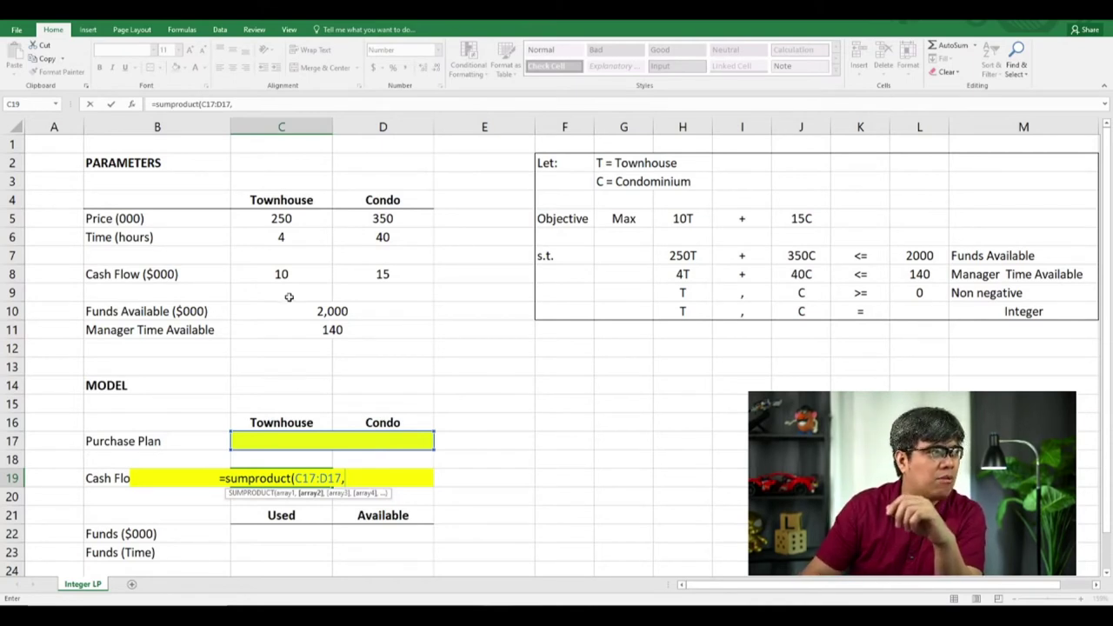
drag(273, 274, 380, 273)
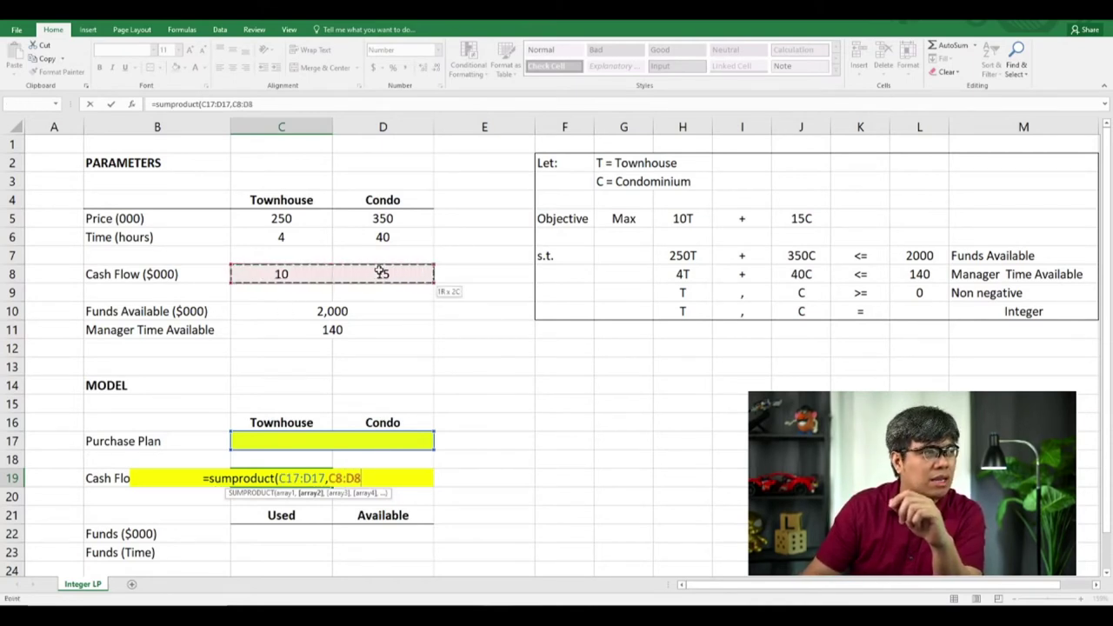
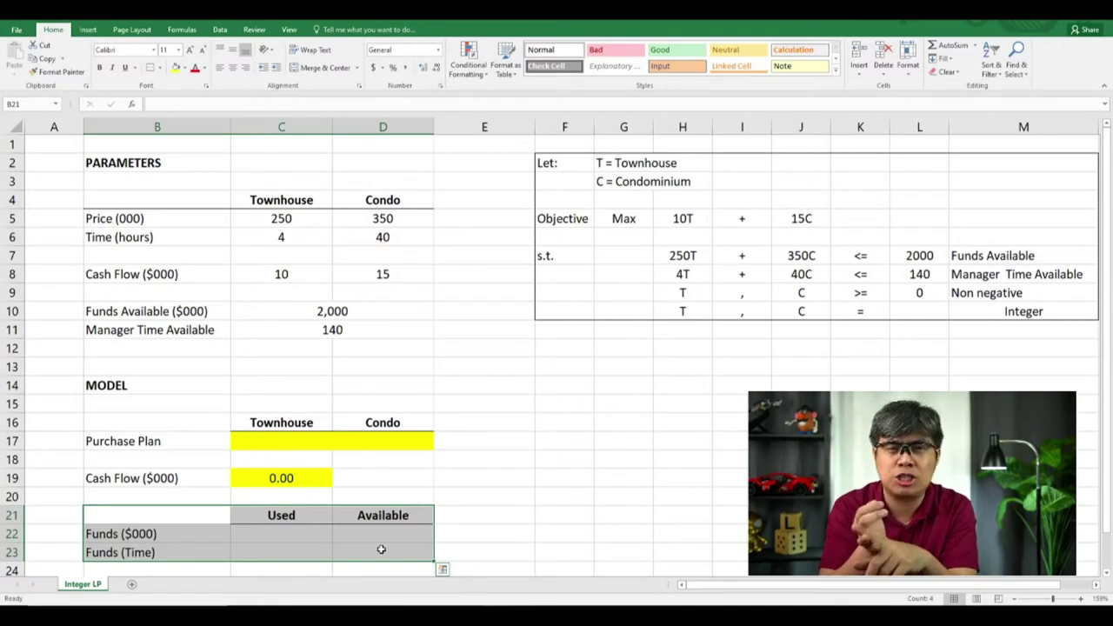
Step: Link the Available cells to the parameters: D22 to Funds Available ($000) in C10 and D23 to Manager Time Available in C11
click(348, 533)
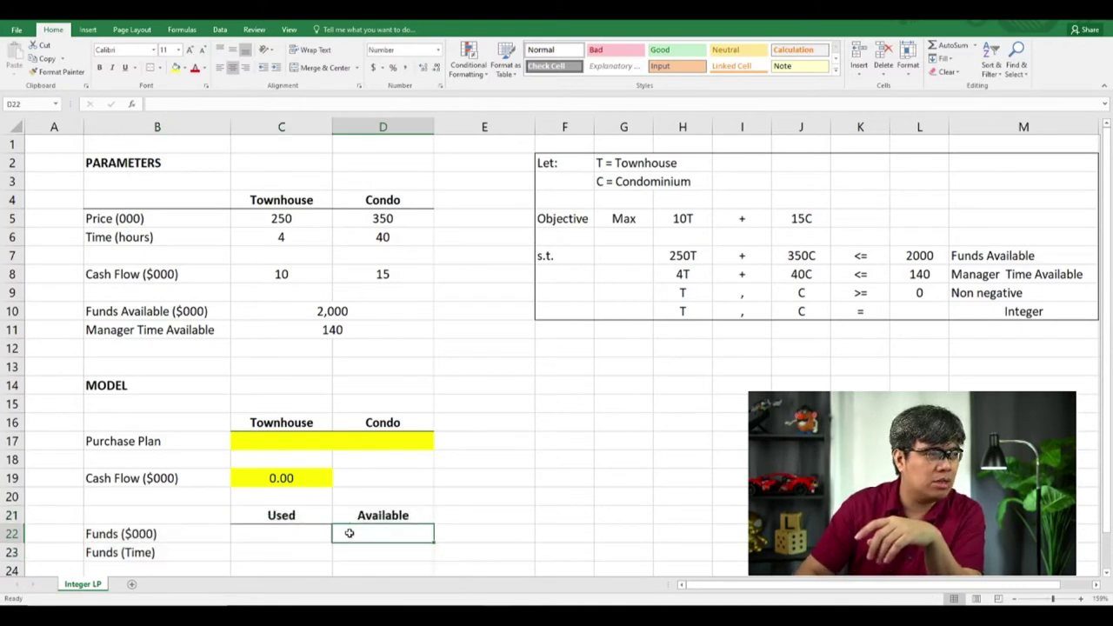
text(=)
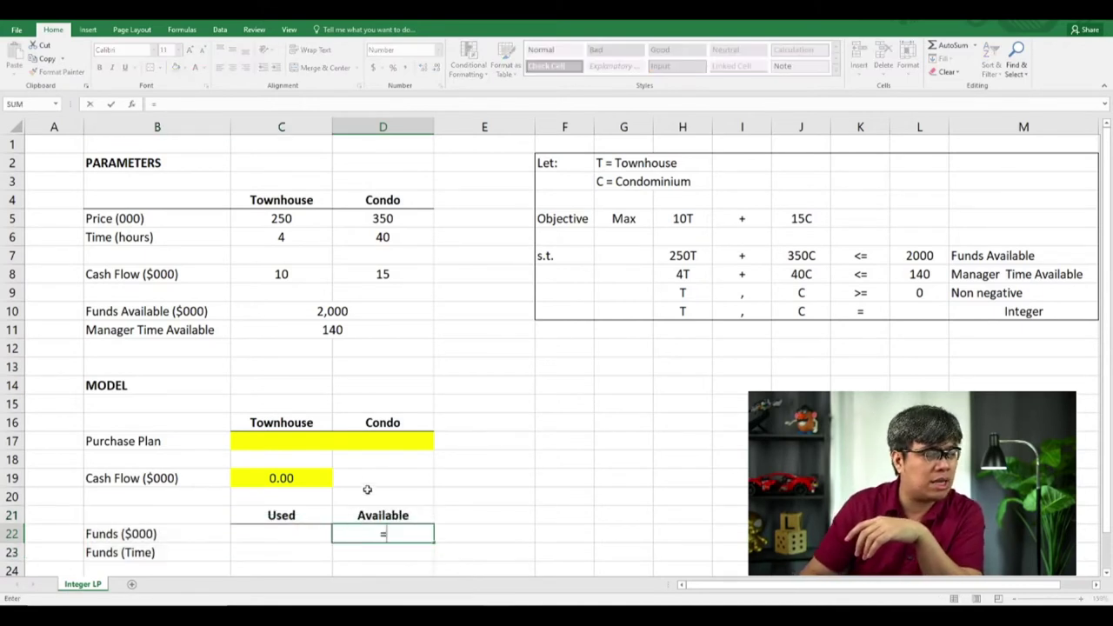
click(321, 311)
key(Return)
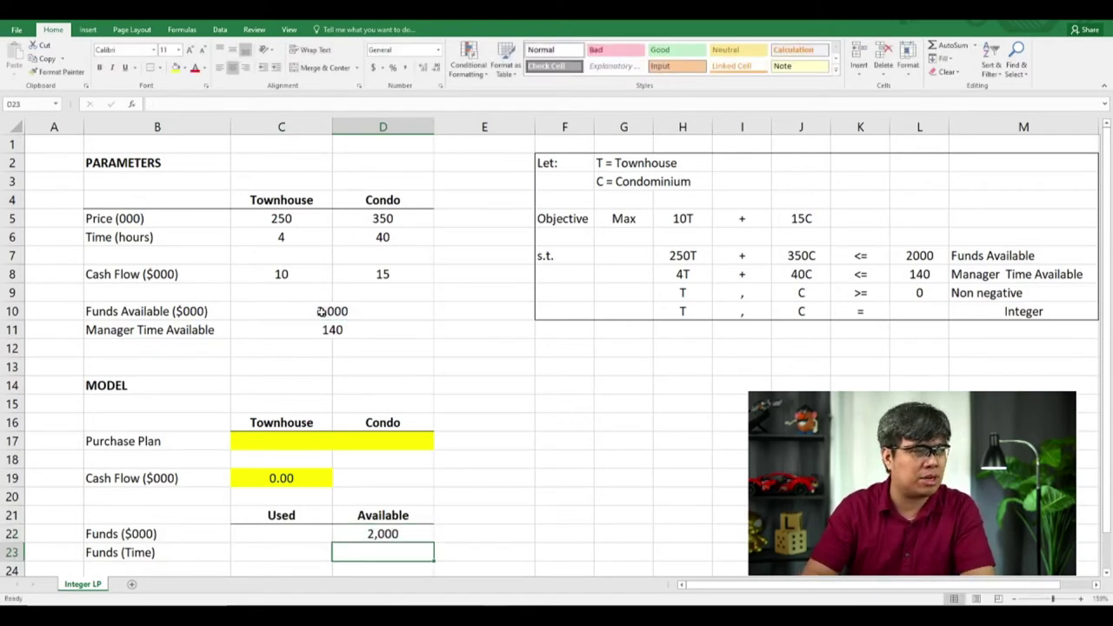
text(=)
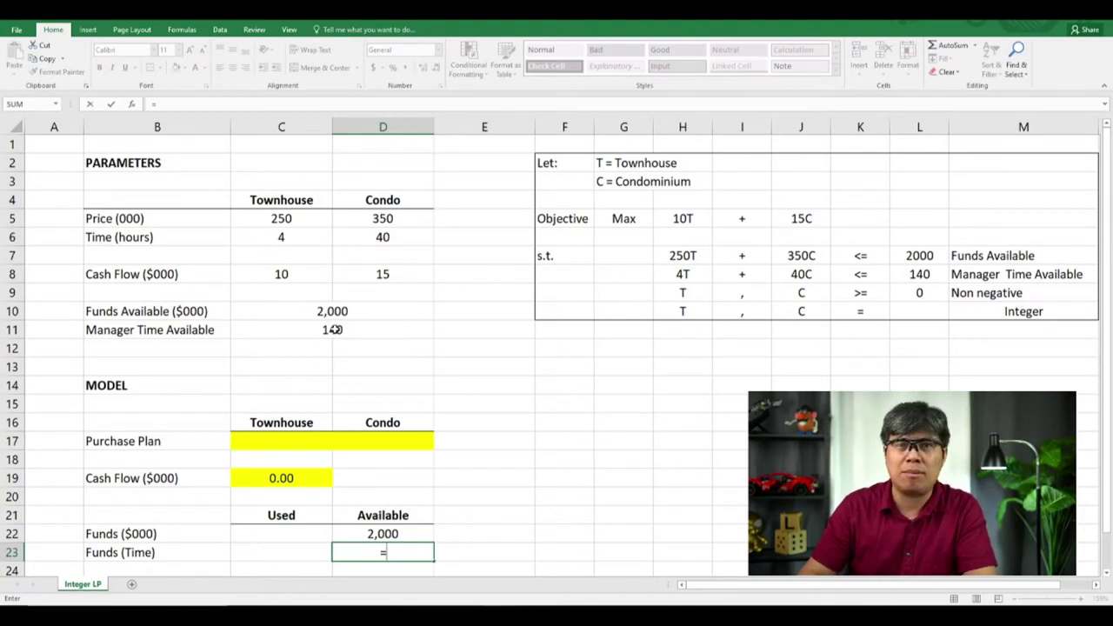
click(334, 329)
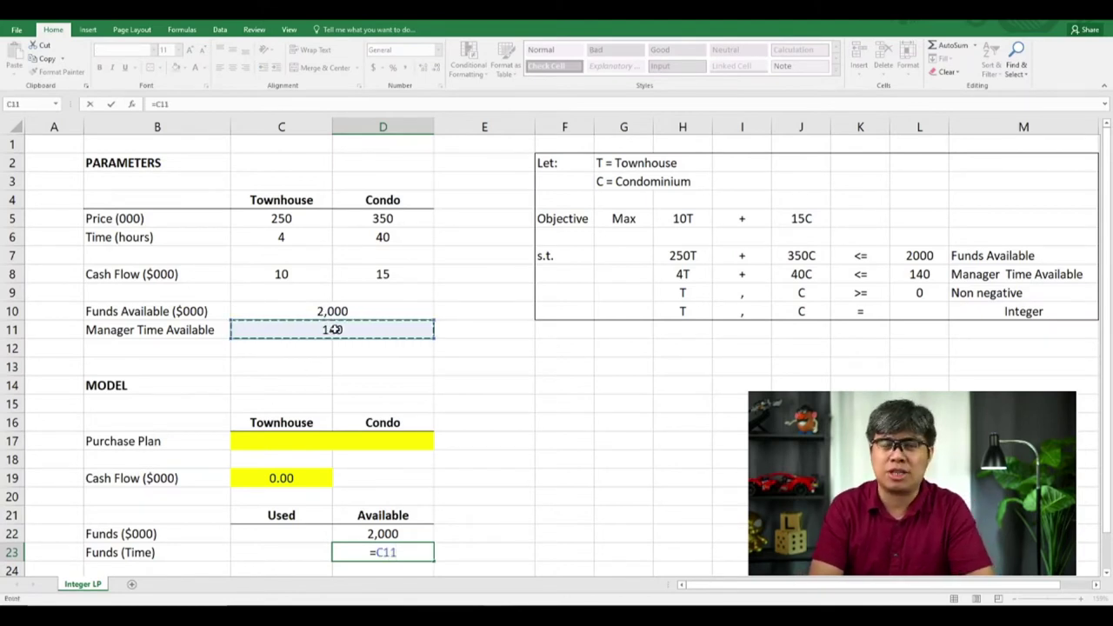
key(Return)
key(Up)
scroll(331, 365, up, 1)
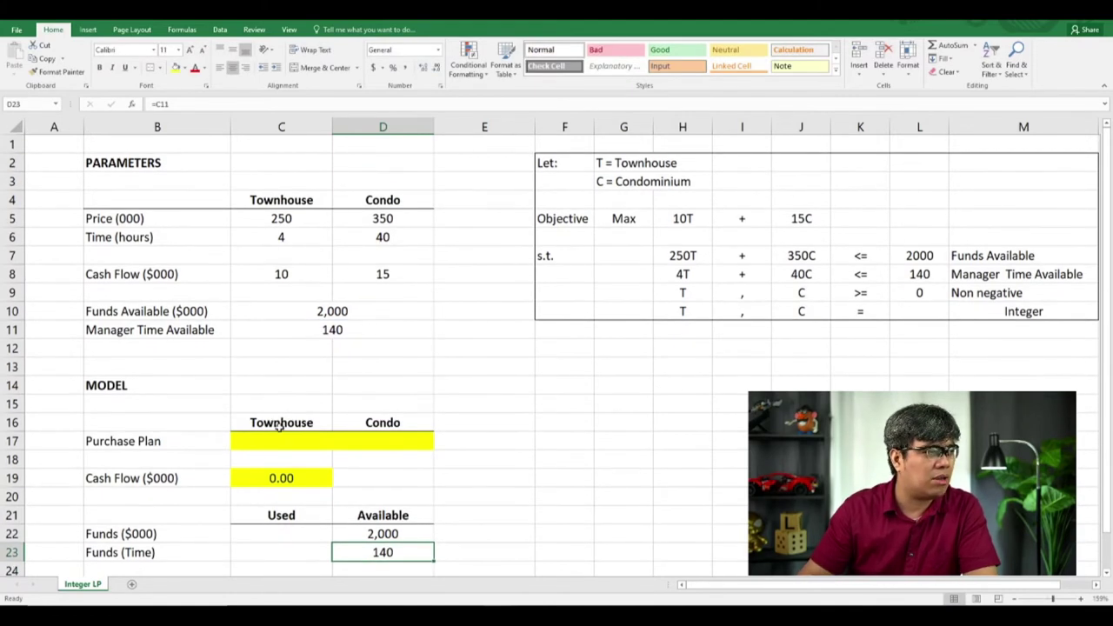
Step: Calculate the used Funds ($000) in C22 as the SUMPRODUCT of the Purchase Plan C17:D17 and the prices C5:D5
click(271, 536)
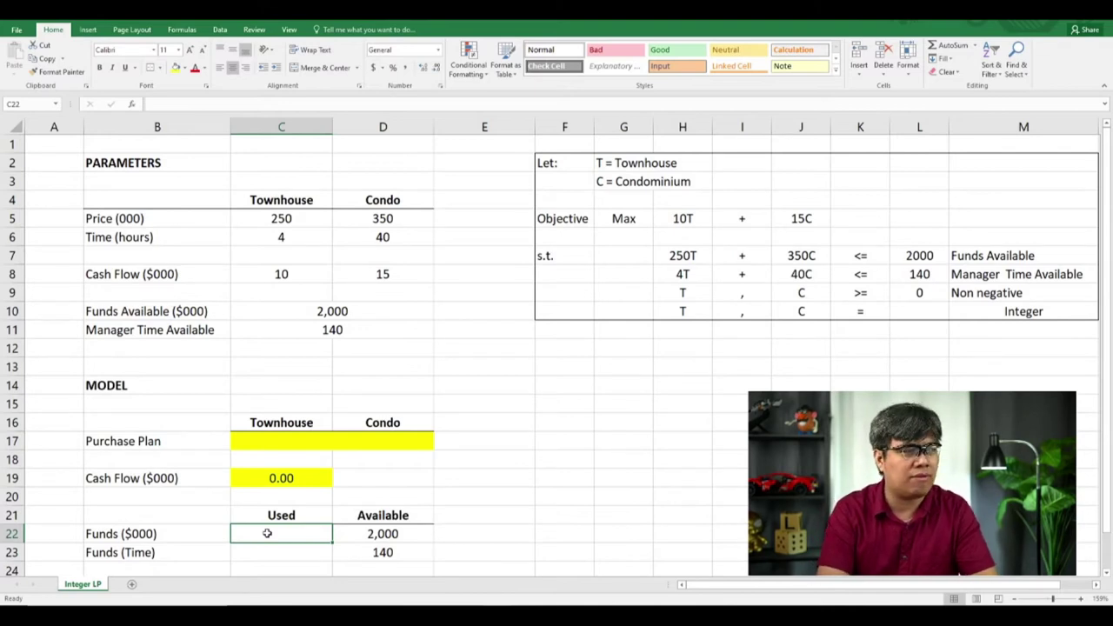
text(=)
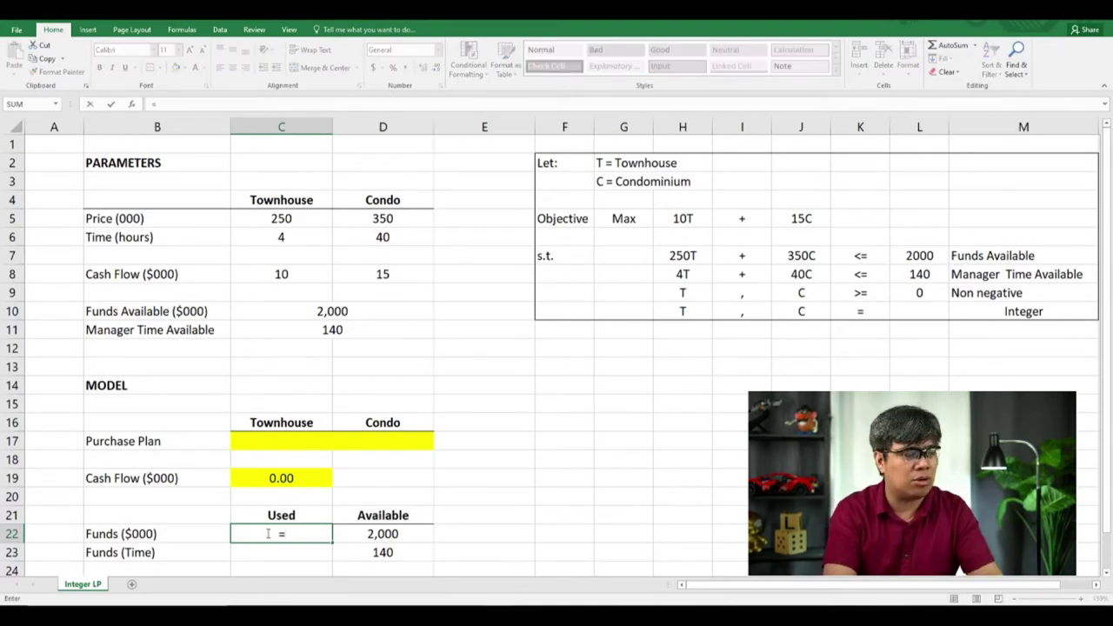
text(sumpro)
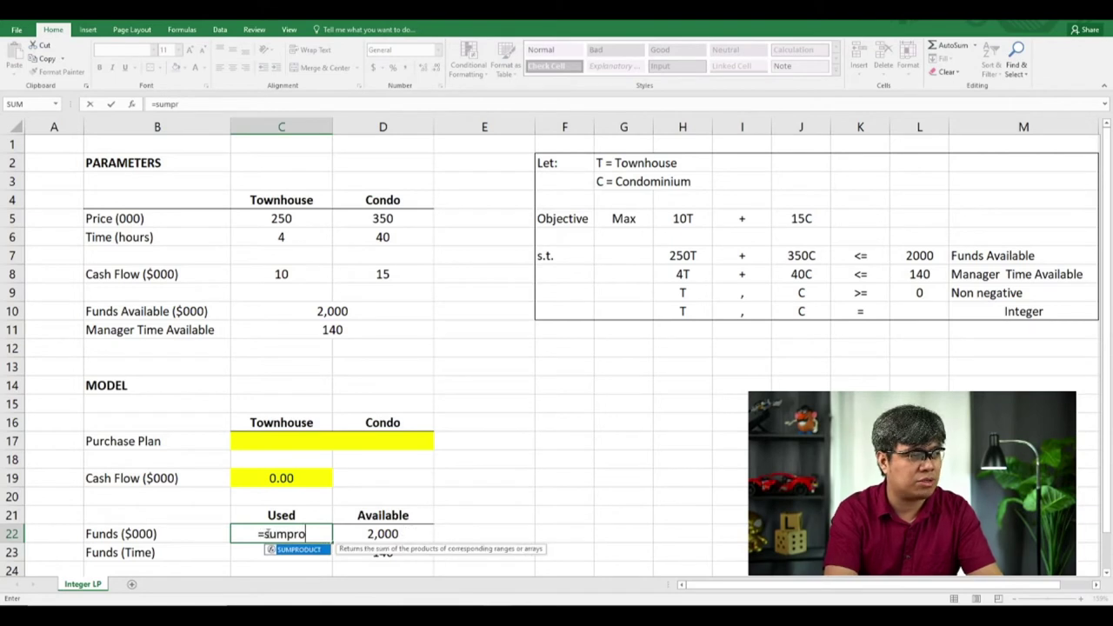
text(duct()
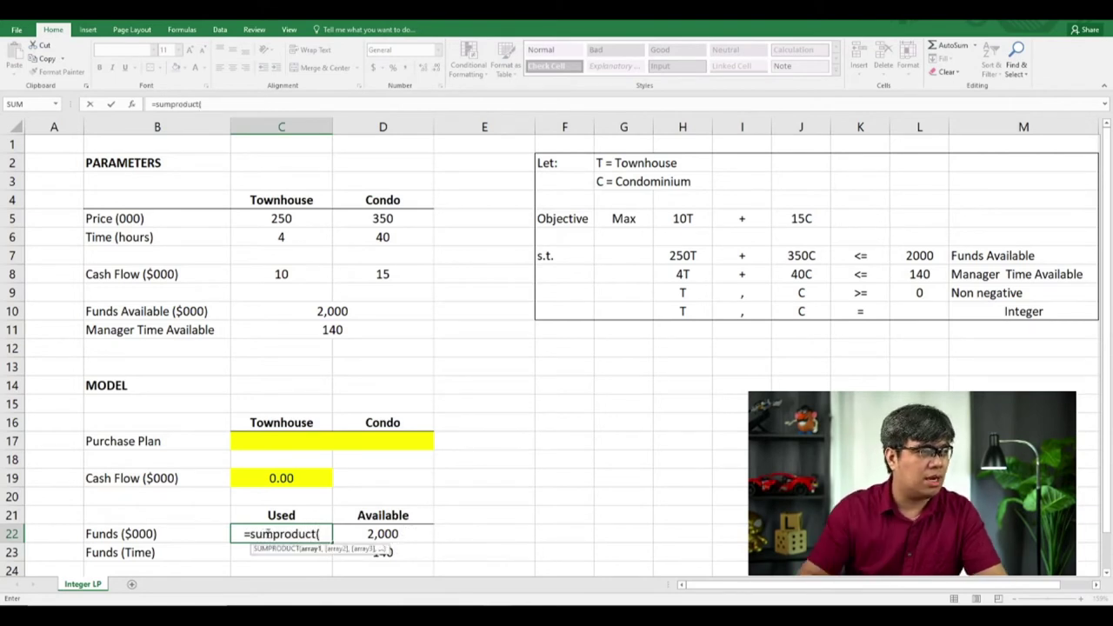
drag(299, 441, 390, 437)
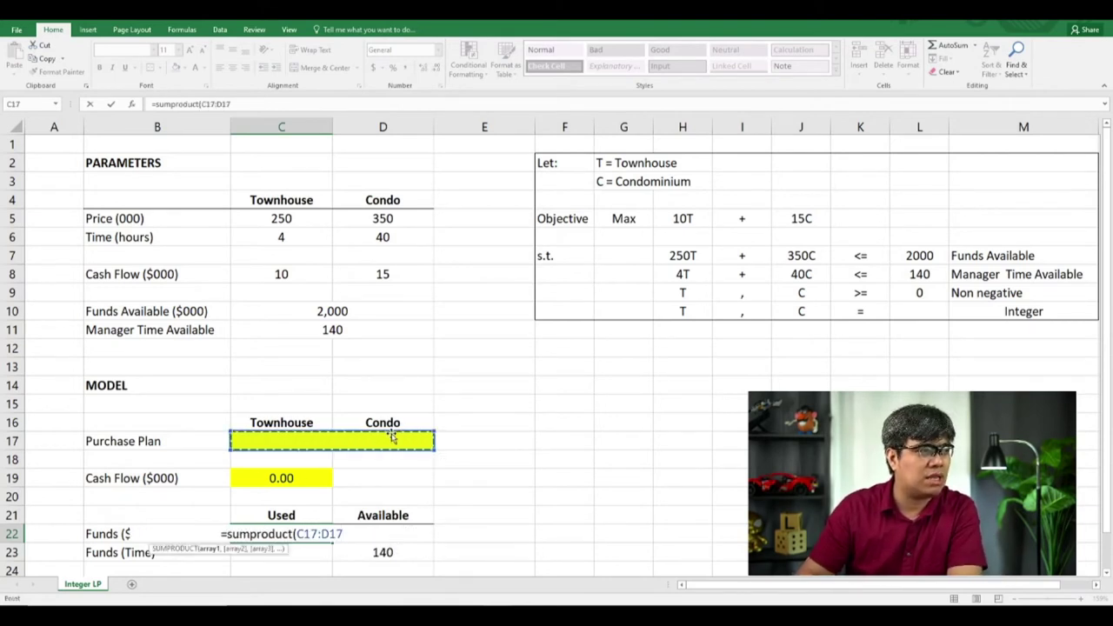
text(,)
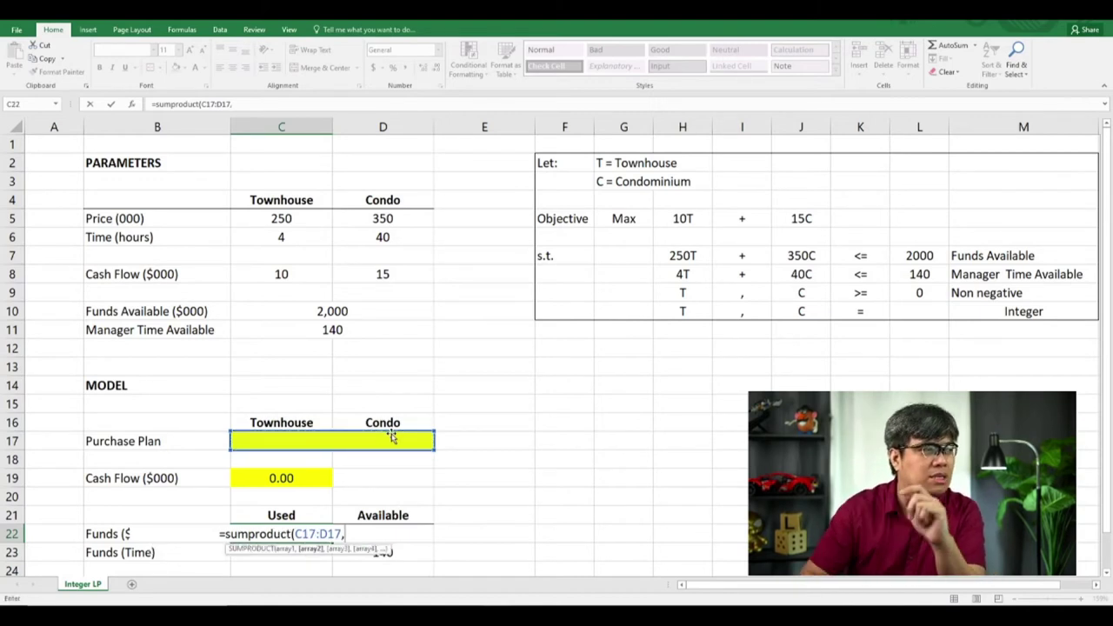
click(281, 218)
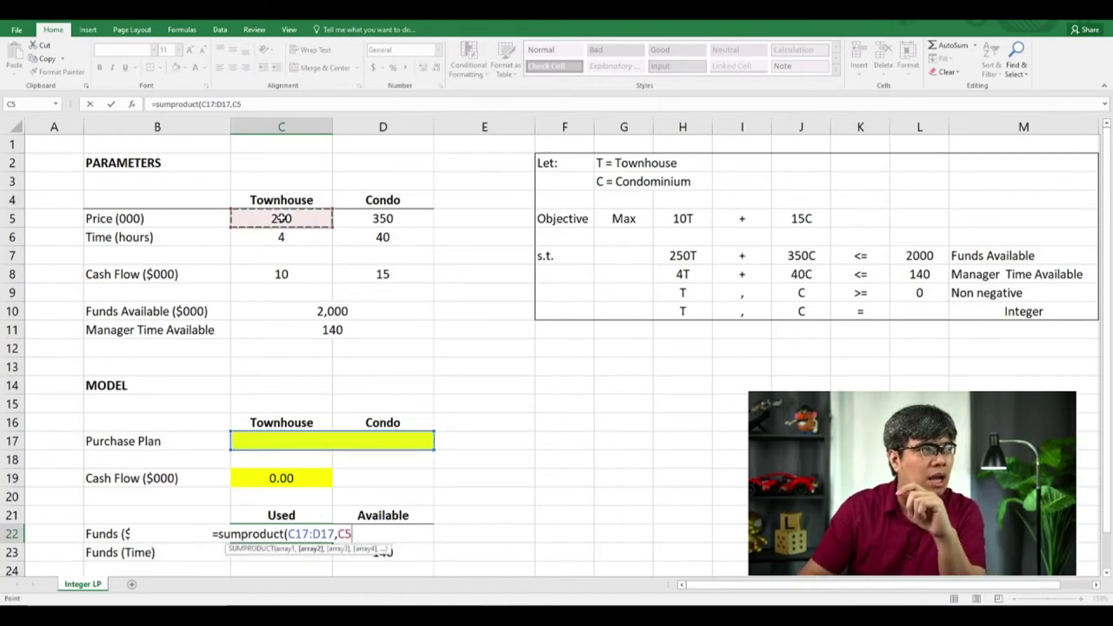
drag(281, 218, 363, 218)
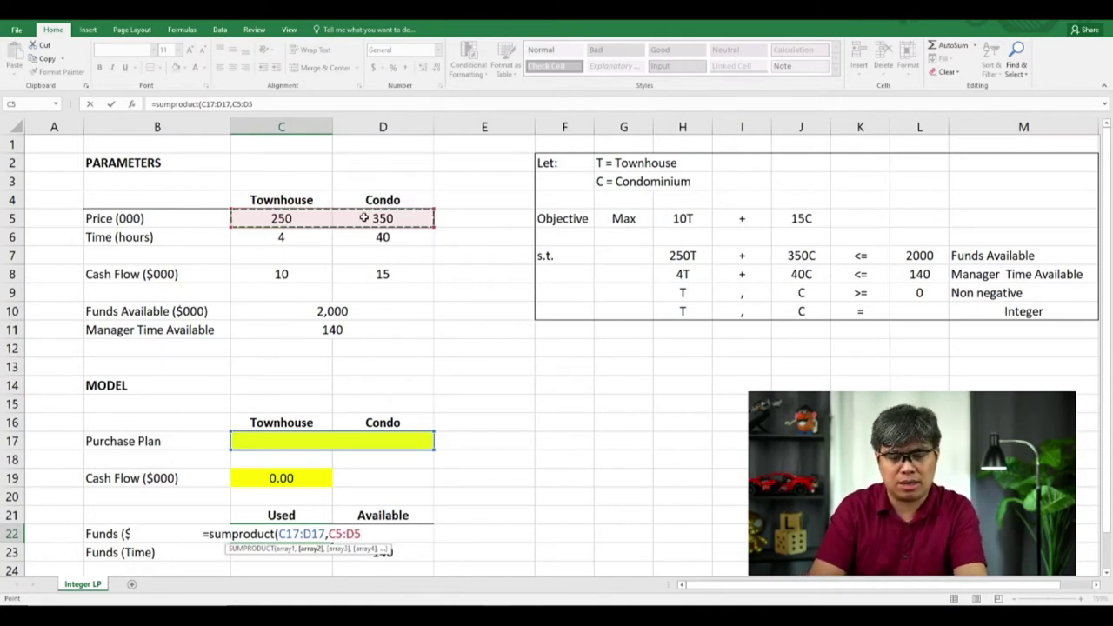
text())
key(Return)
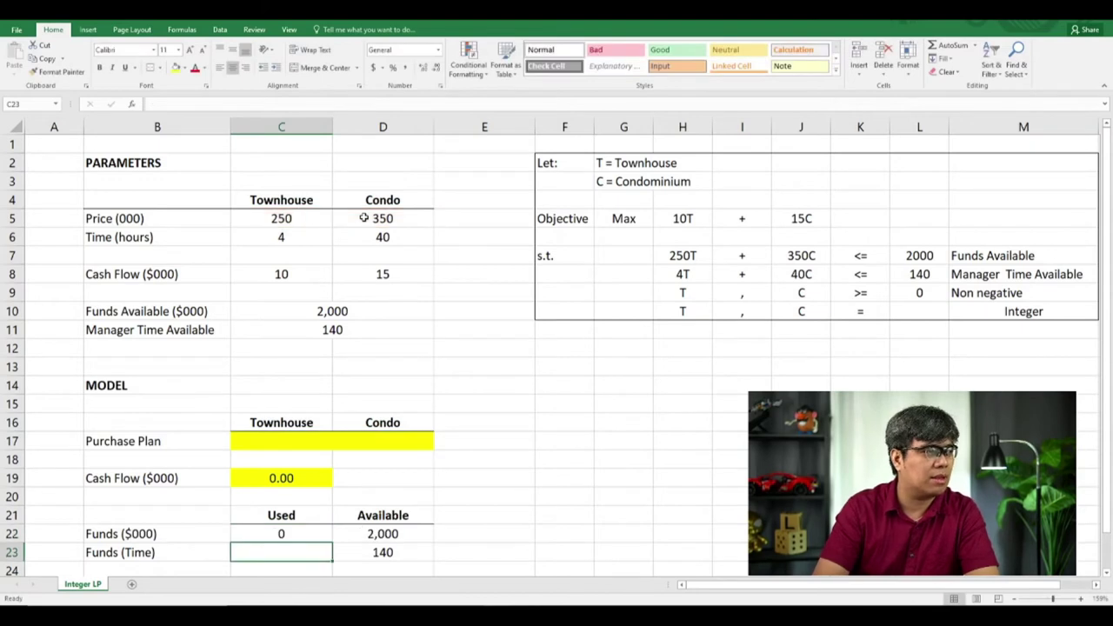
Step: Calculate the used Funds (Time) in C23 as the SUMPRODUCT of the Purchase Plan C17:D17 and the time parameters C6:D6
text(=s)
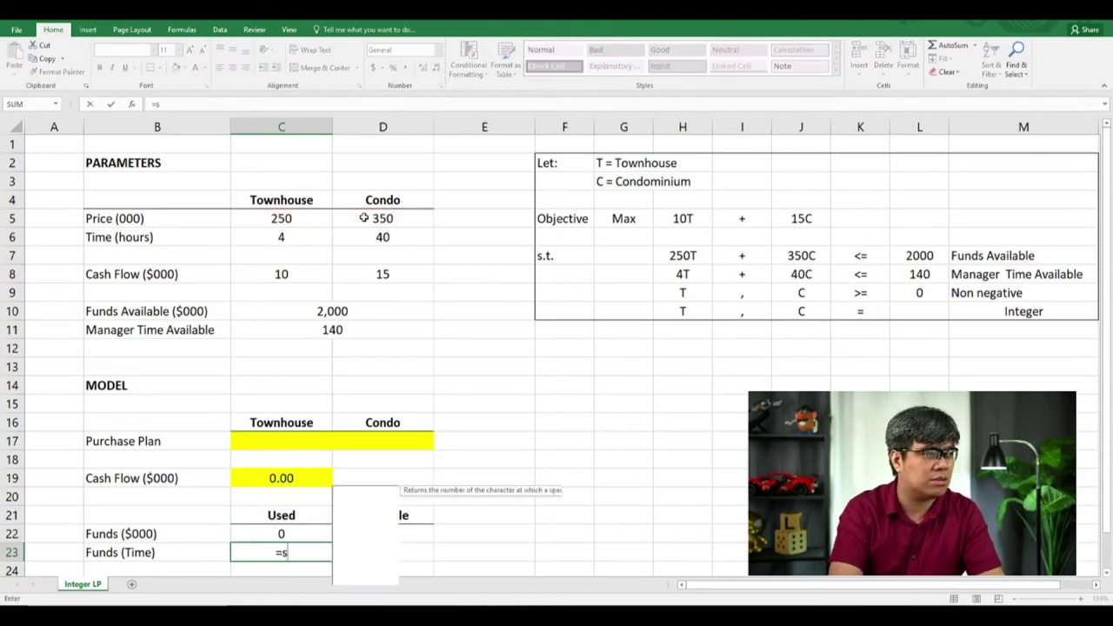
text(umproduct()
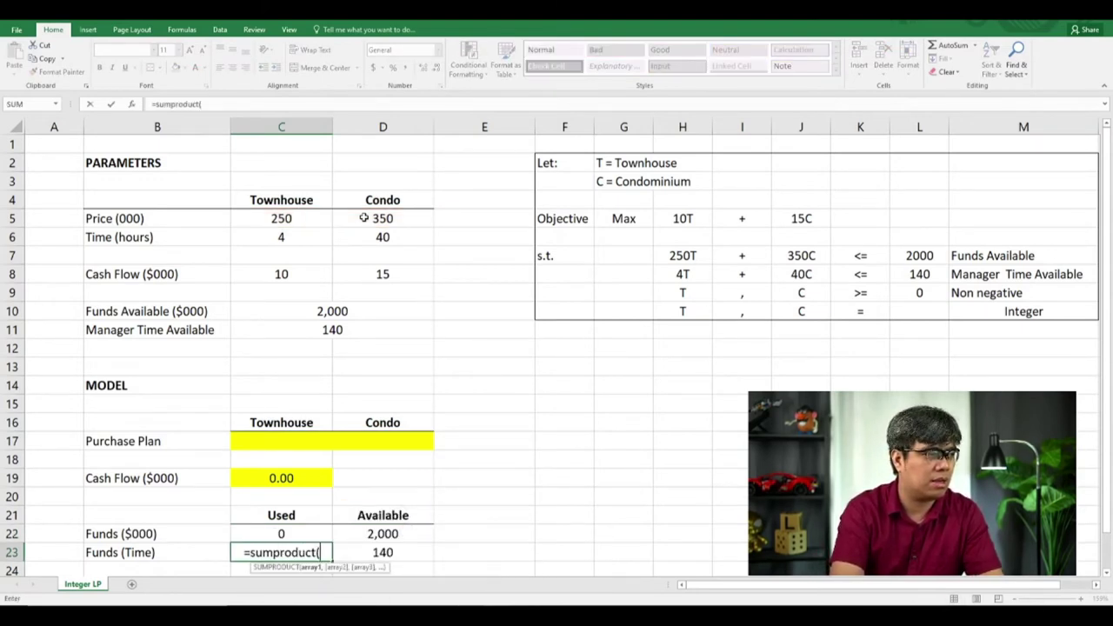
drag(284, 438, 384, 434)
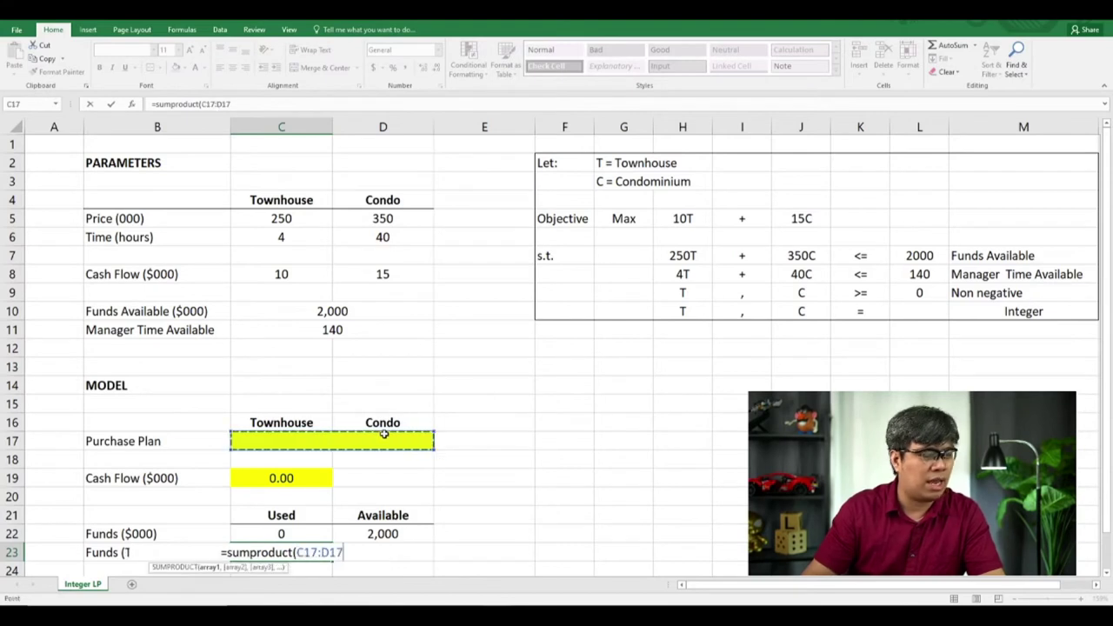
text(,)
drag(283, 236, 383, 237)
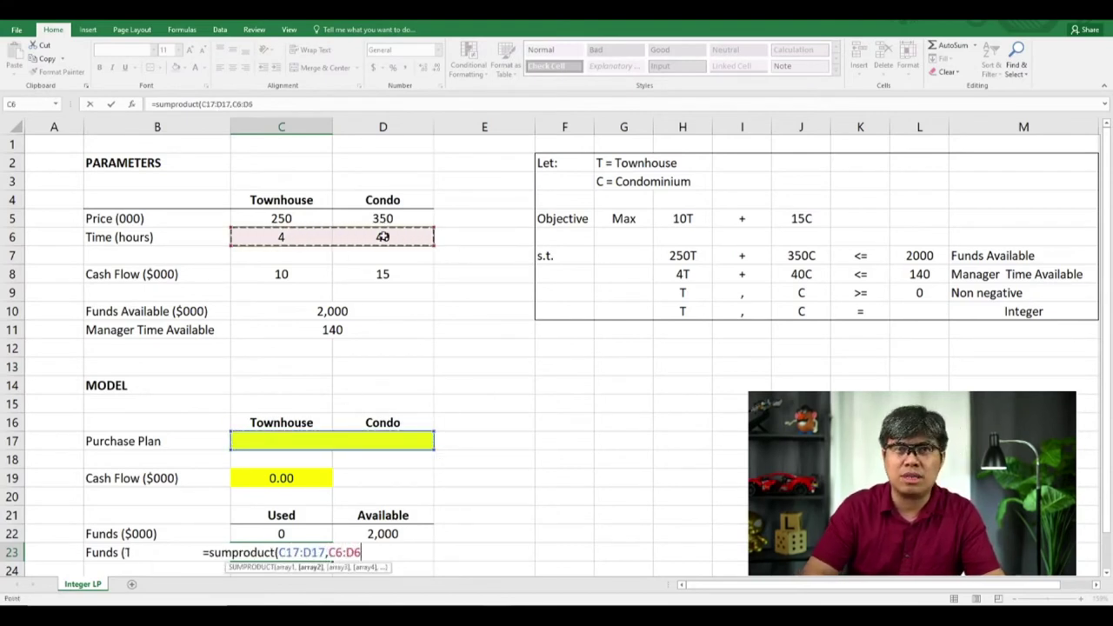
text())
key(Return)
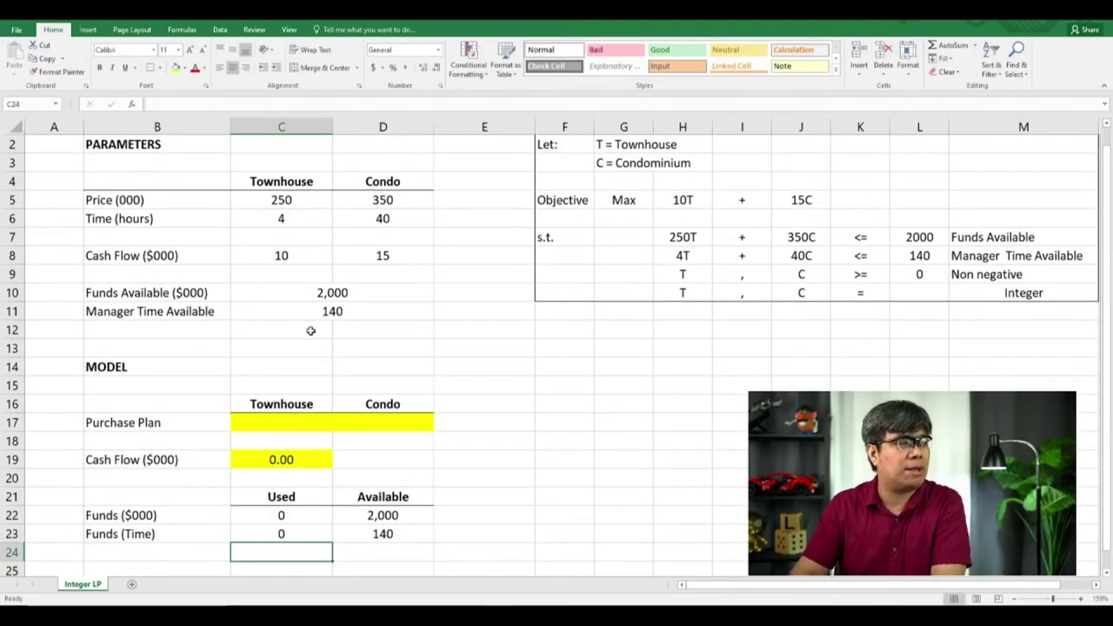
Step: Start Solver and set its objective to the model's Cash Flow cell $C$19
scroll(310, 323, up, 1)
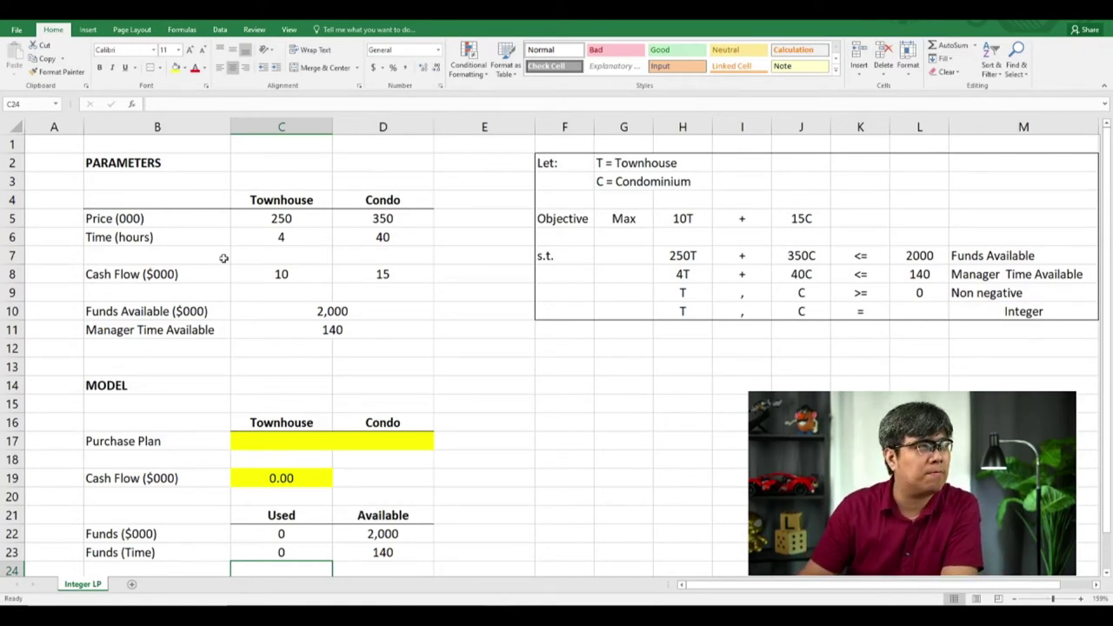
click(223, 31)
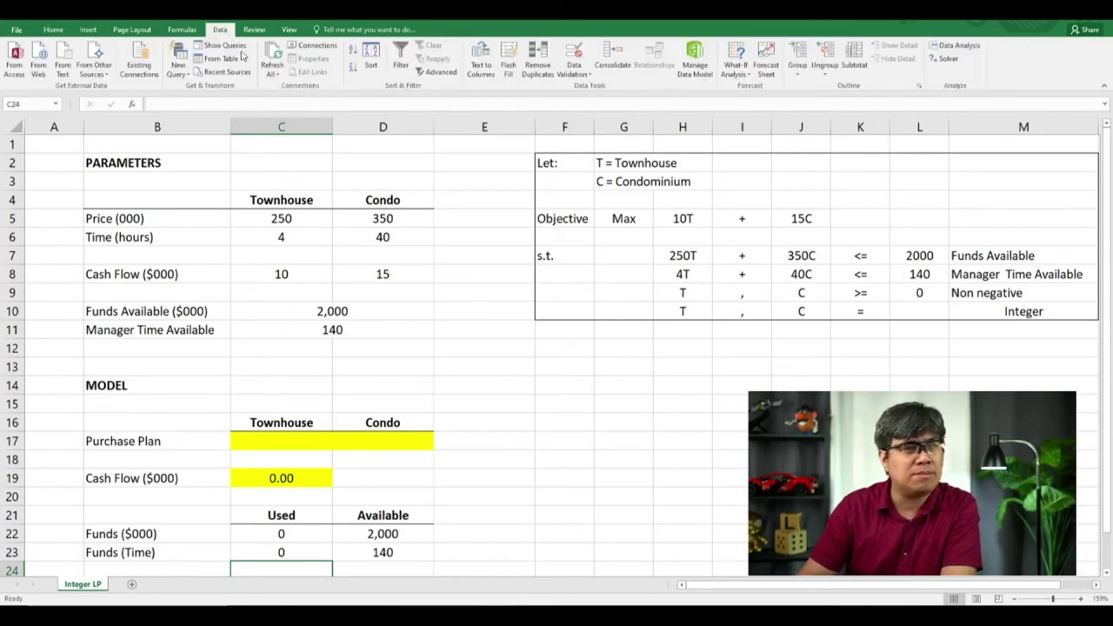
click(956, 60)
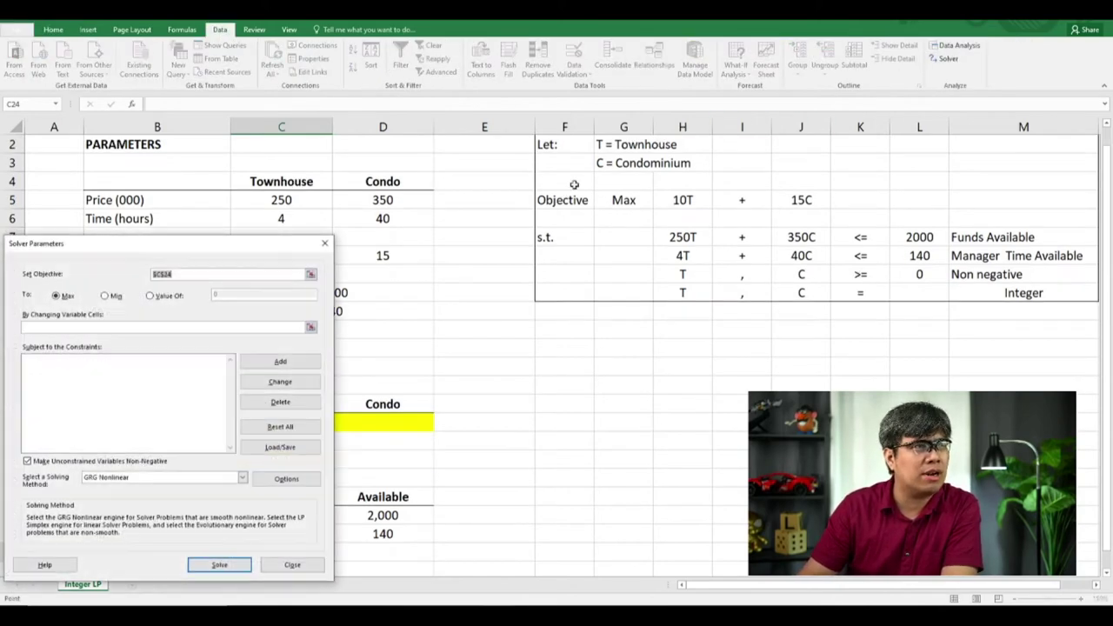
drag(201, 254, 729, 163)
click(837, 185)
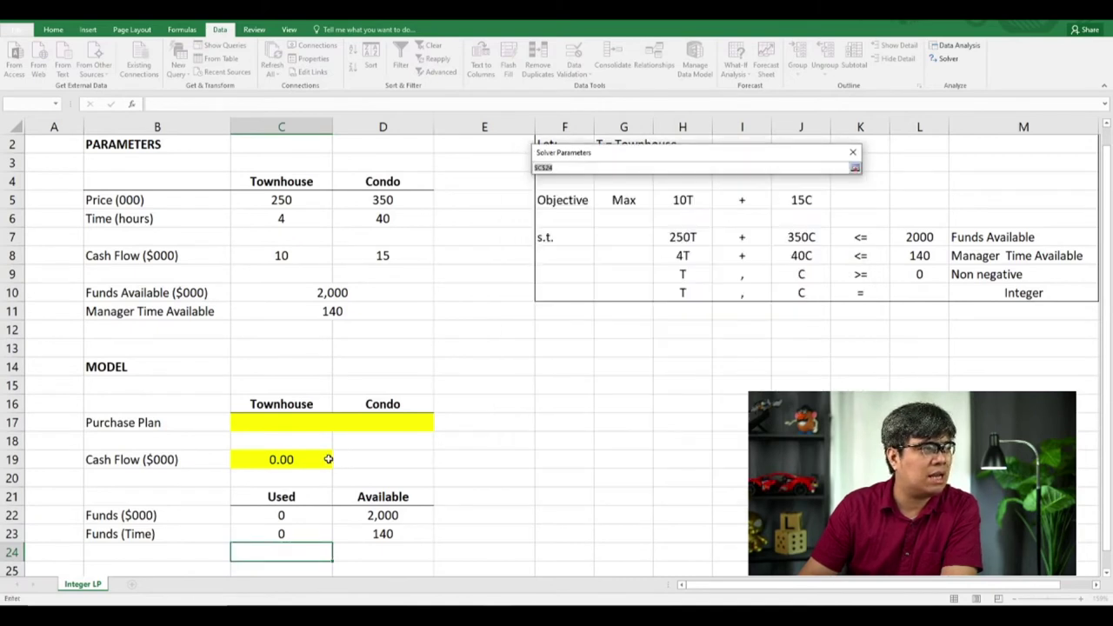
click(295, 458)
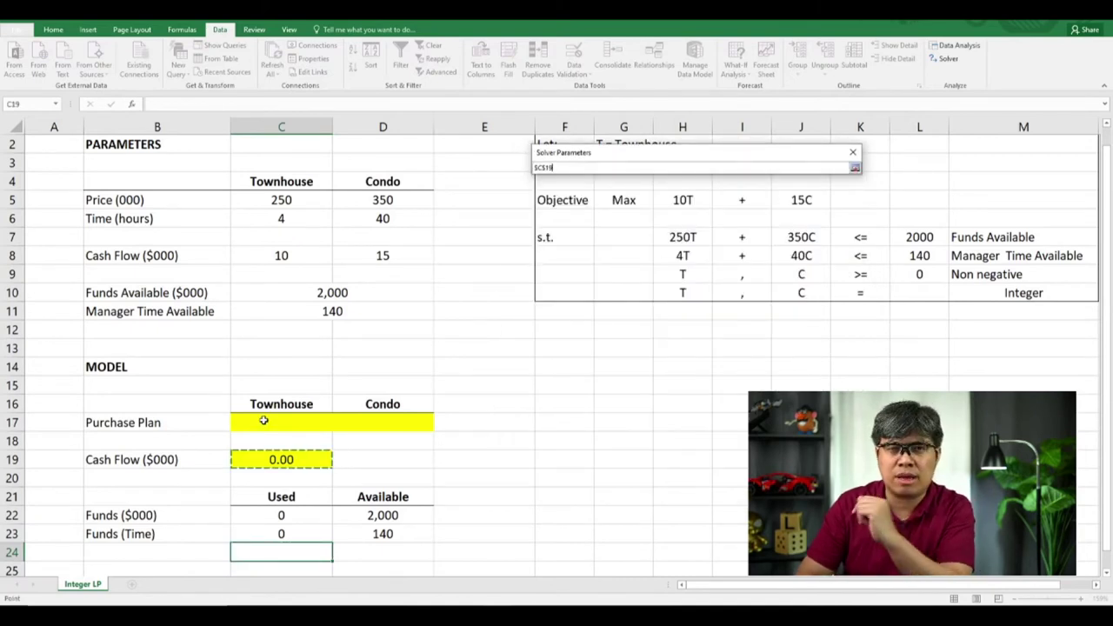
key(Return)
drag(616, 157, 276, 137)
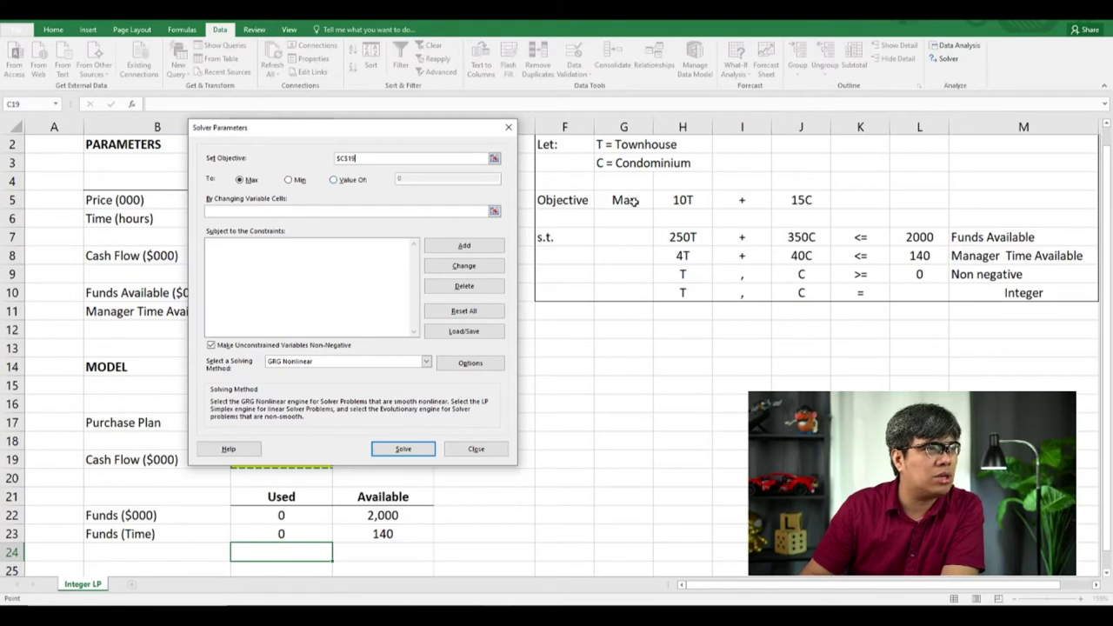
Step: Set Solver's changing variable cells to the Purchase Plan range $C$17:$D$17
click(493, 212)
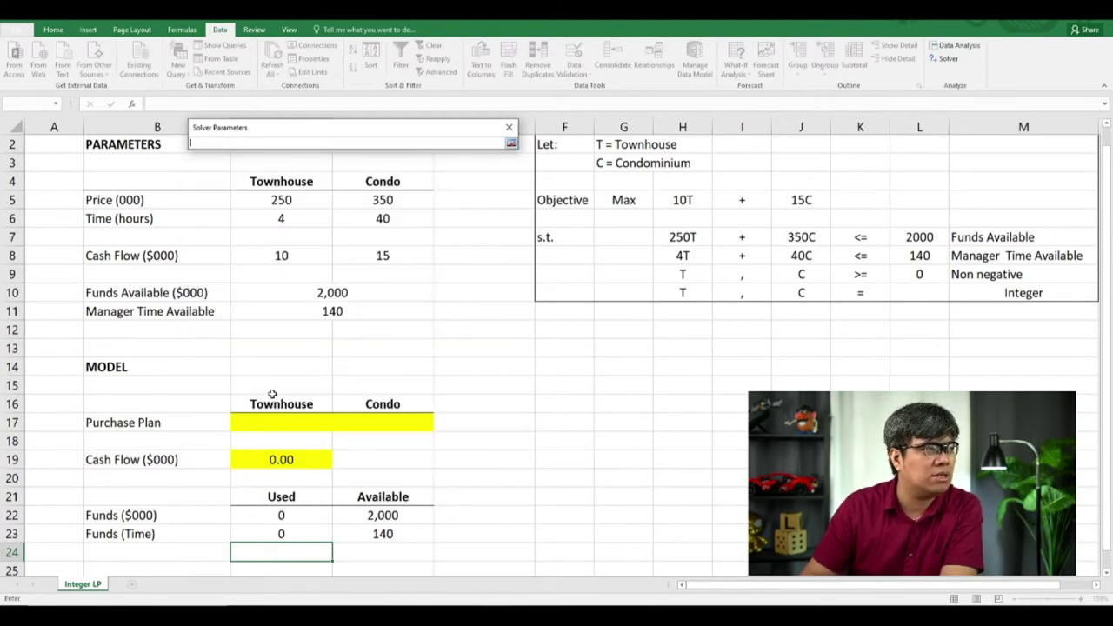
drag(275, 422, 387, 418)
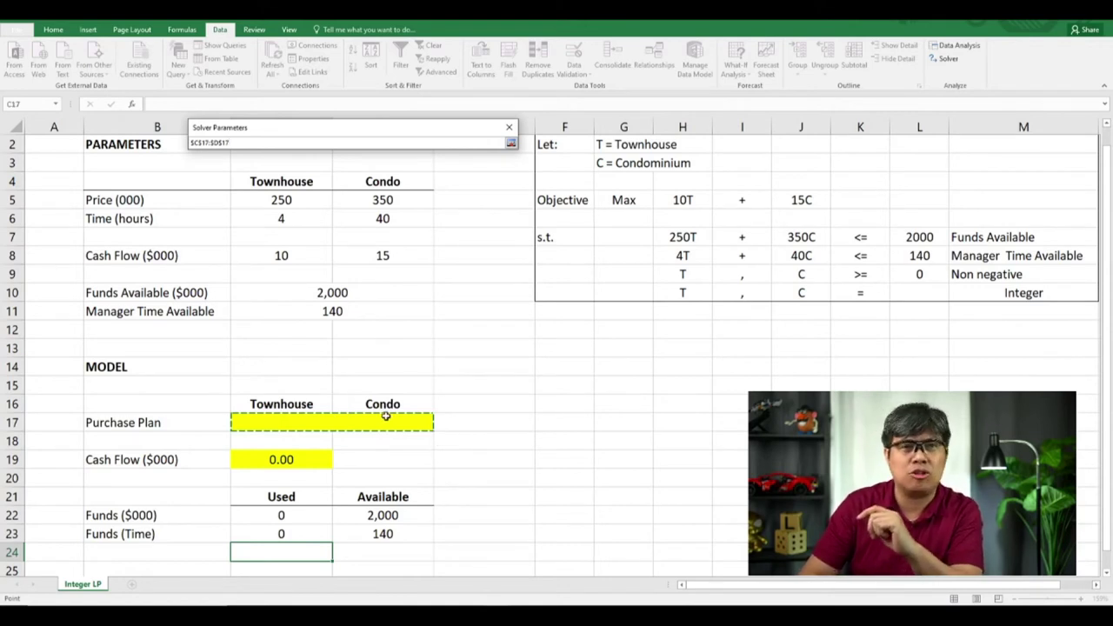
key(Return)
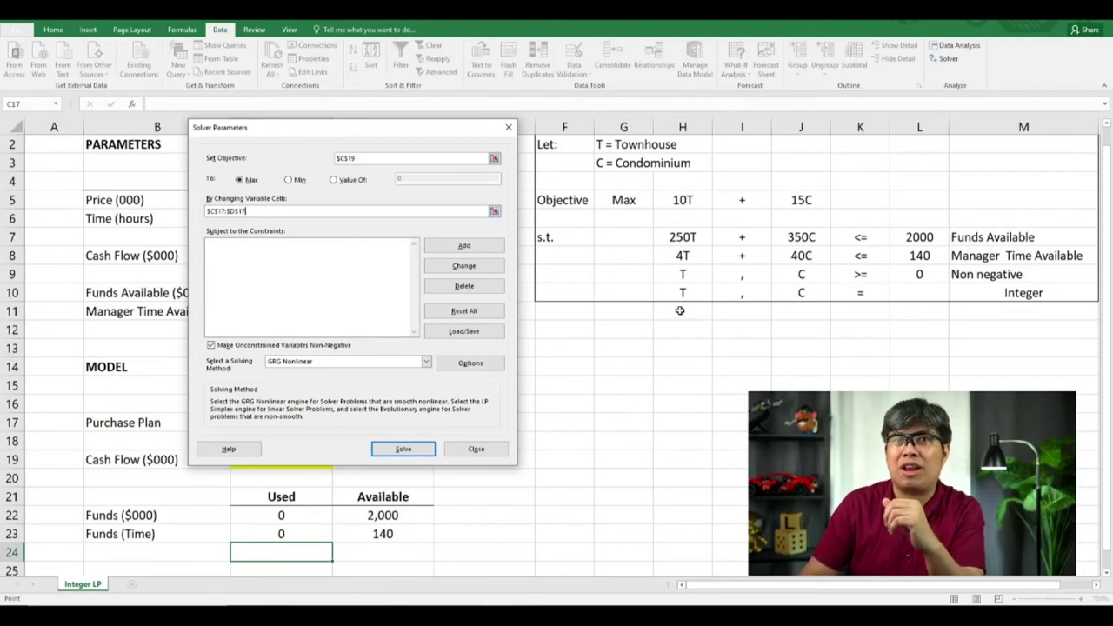
Step: Add a Solver constraint that the used Funds ($000) in $C$22 are <= the available funds in $D$22
click(464, 246)
drag(387, 260, 896, 320)
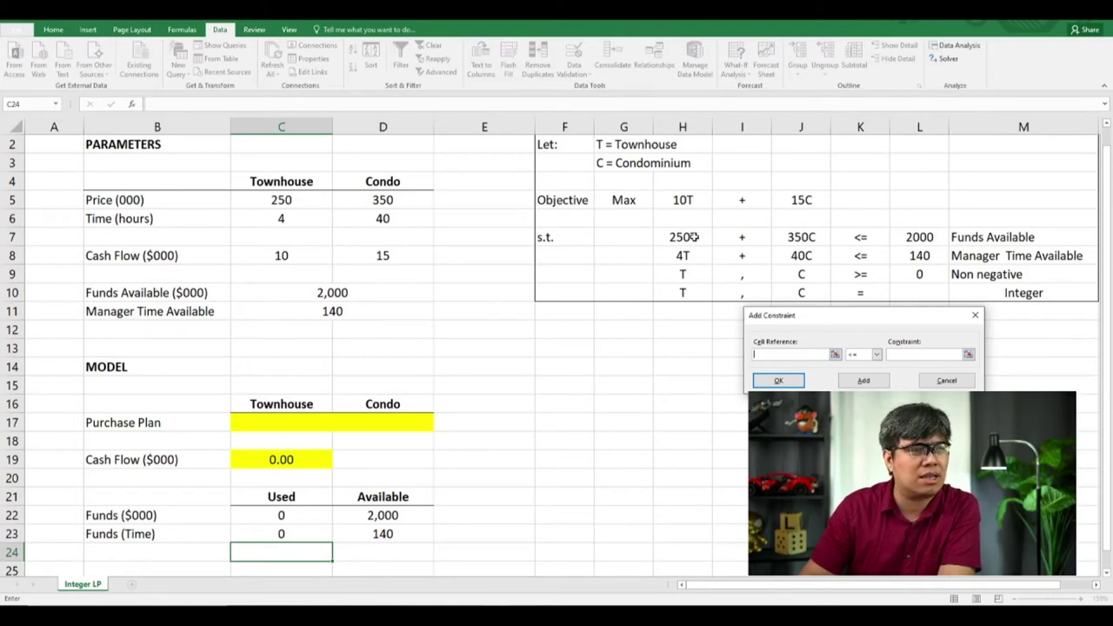
click(270, 516)
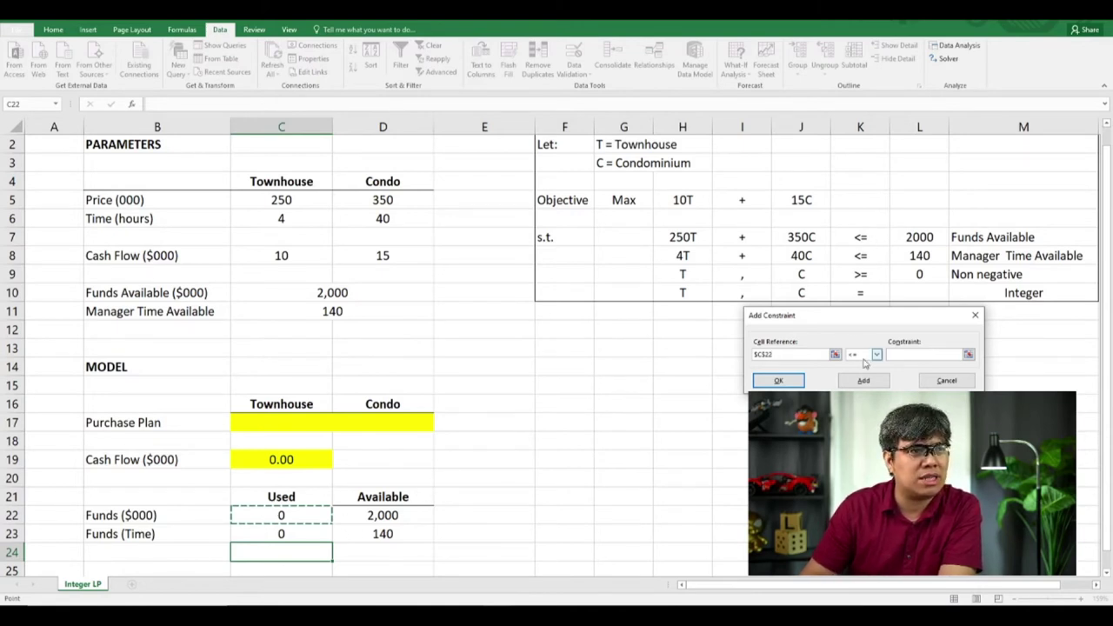
click(968, 356)
click(378, 515)
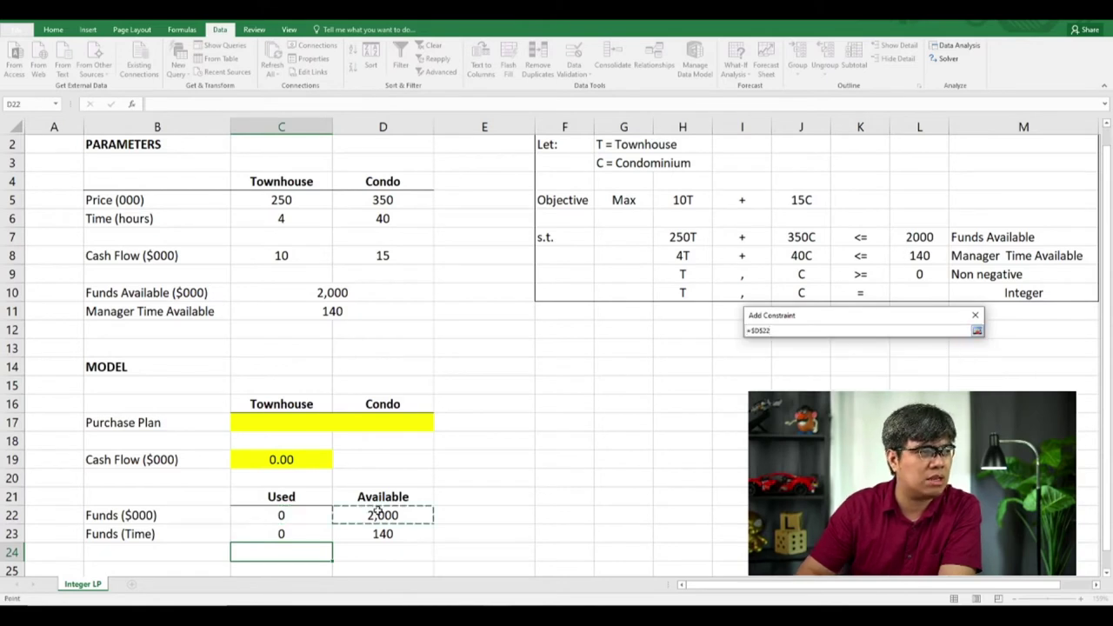
key(Return)
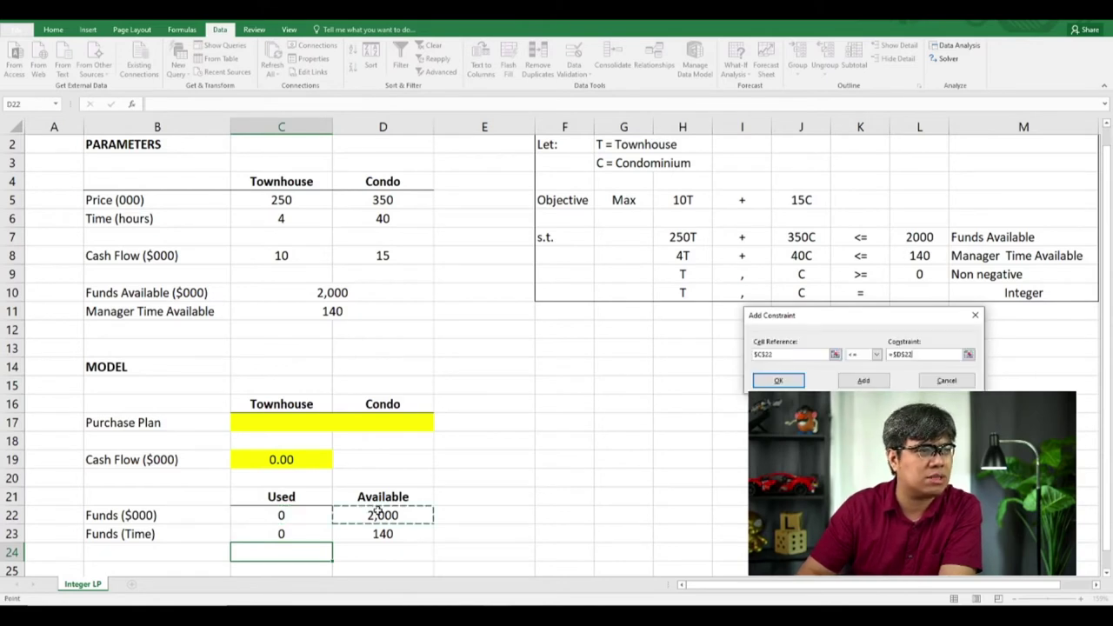
click(863, 382)
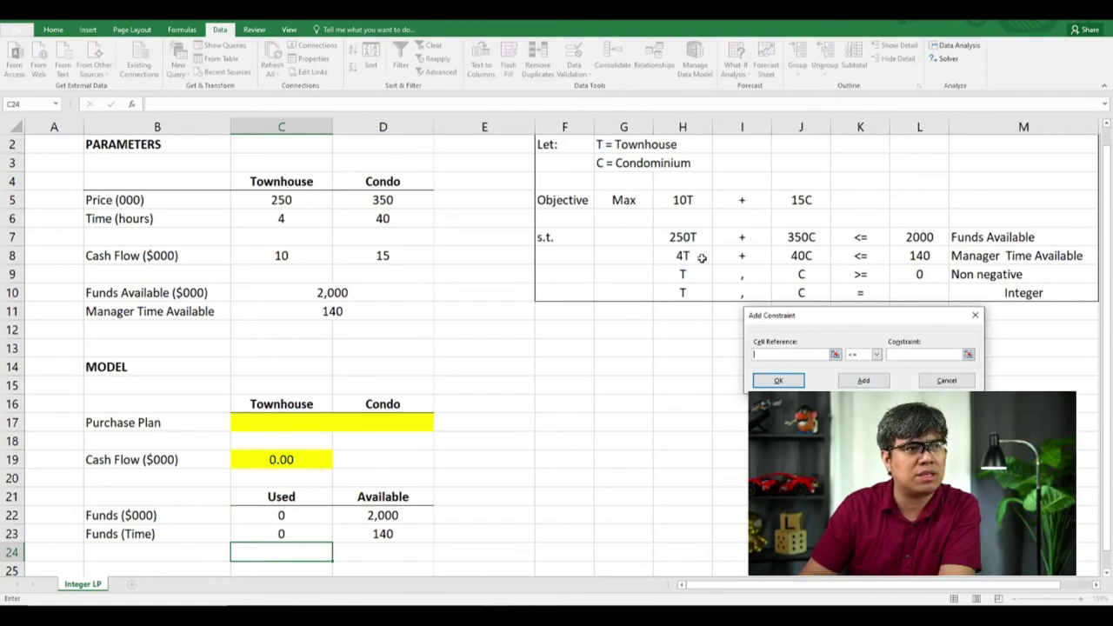
Step: Add a second Solver constraint that the used Funds (Time) in $C$23 are <= the available time in $D$23
click(286, 533)
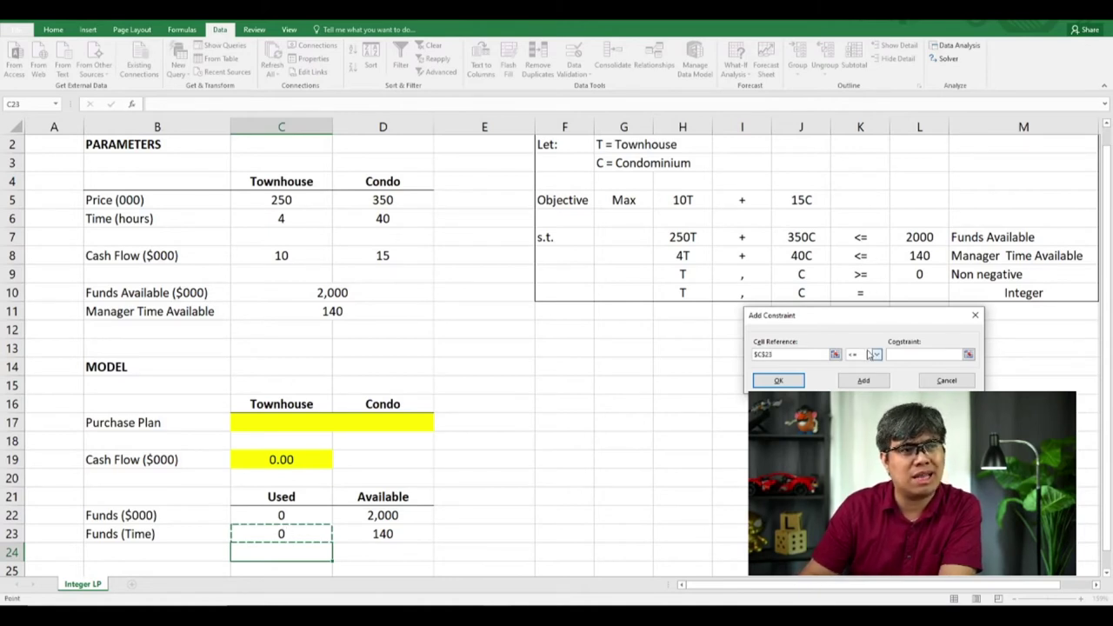
click(971, 360)
click(972, 359)
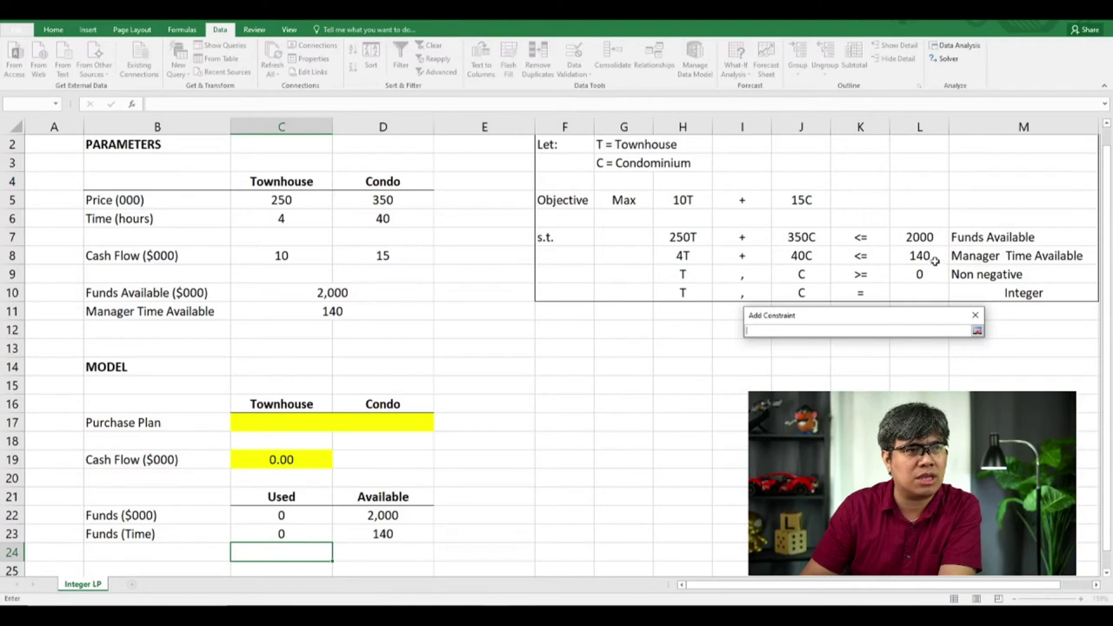
click(376, 533)
key(Return)
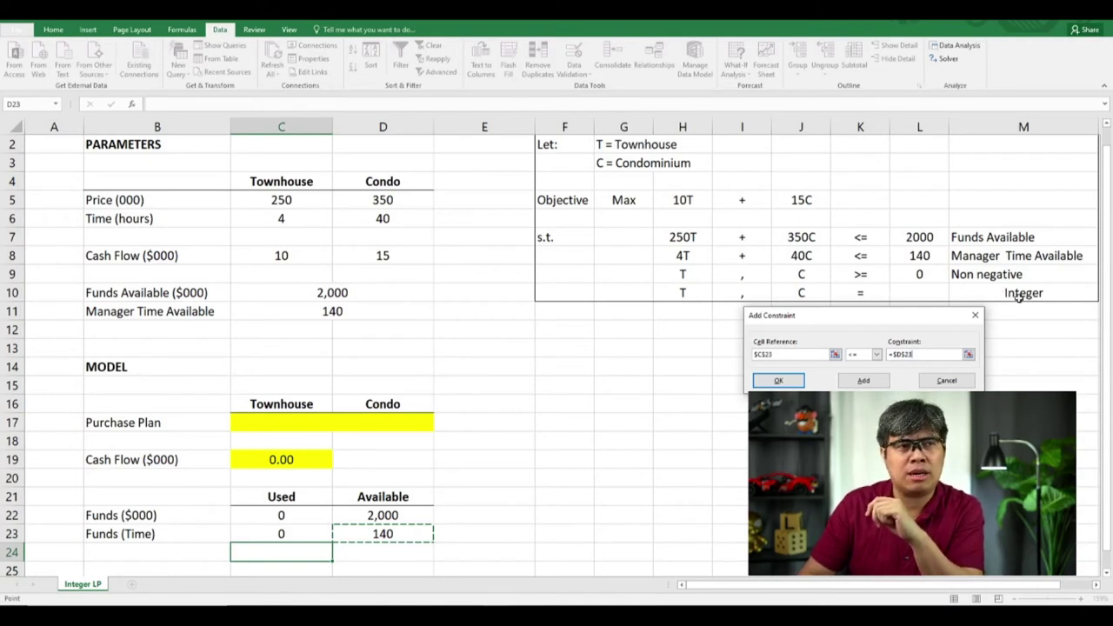
click(861, 382)
Step: Constrain the Purchase Plan range $C$17:$D$17 to integer values and finish adding constraints
click(835, 355)
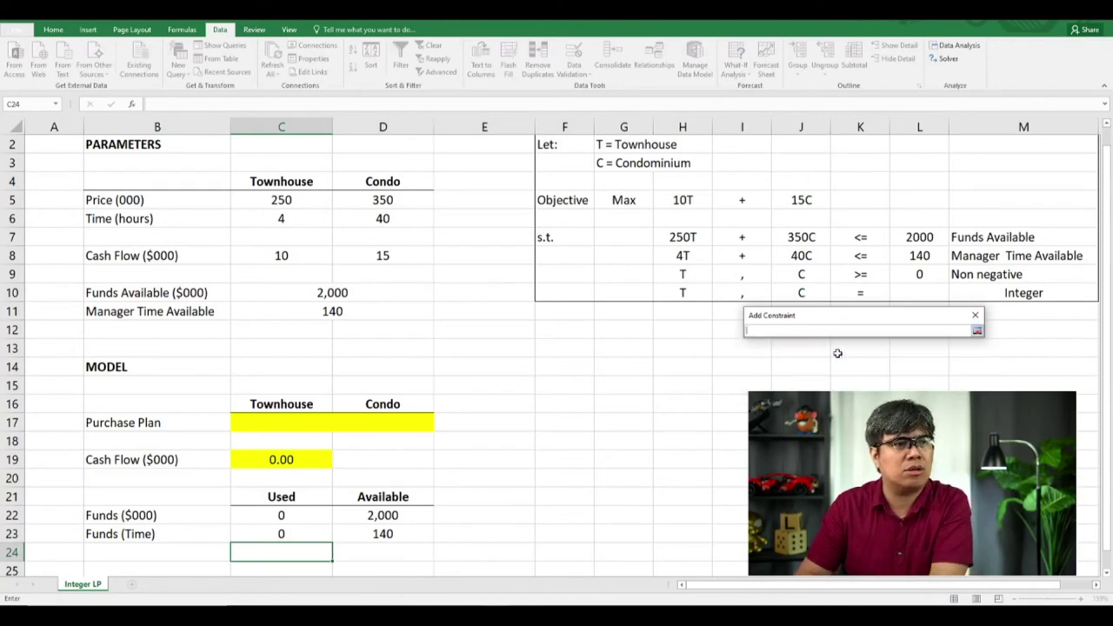
drag(284, 421, 383, 421)
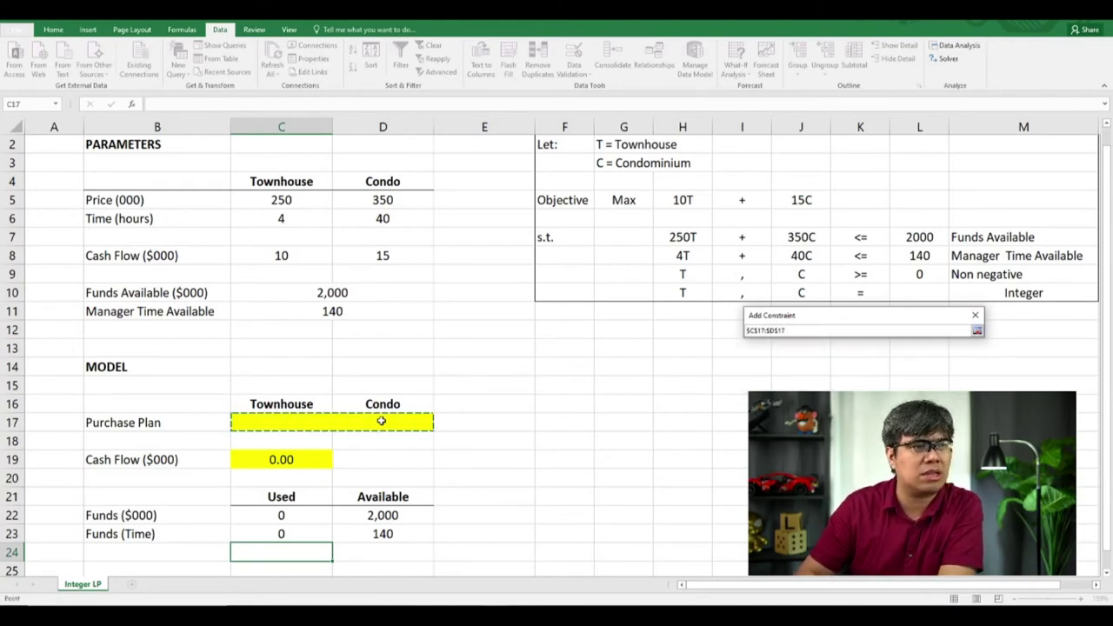
click(878, 355)
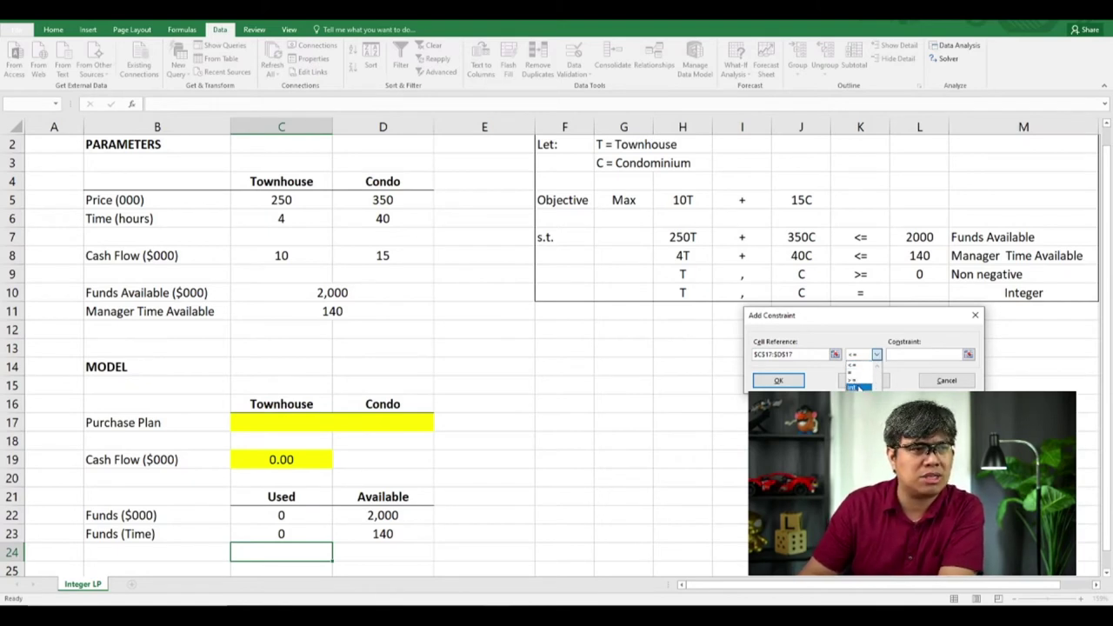
click(856, 388)
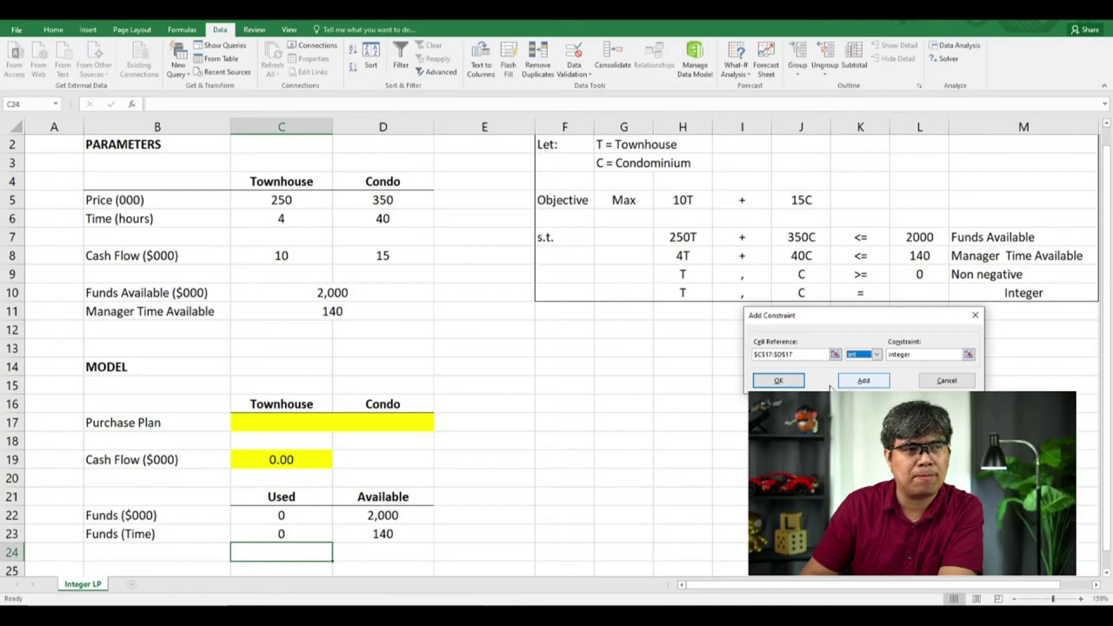
click(780, 382)
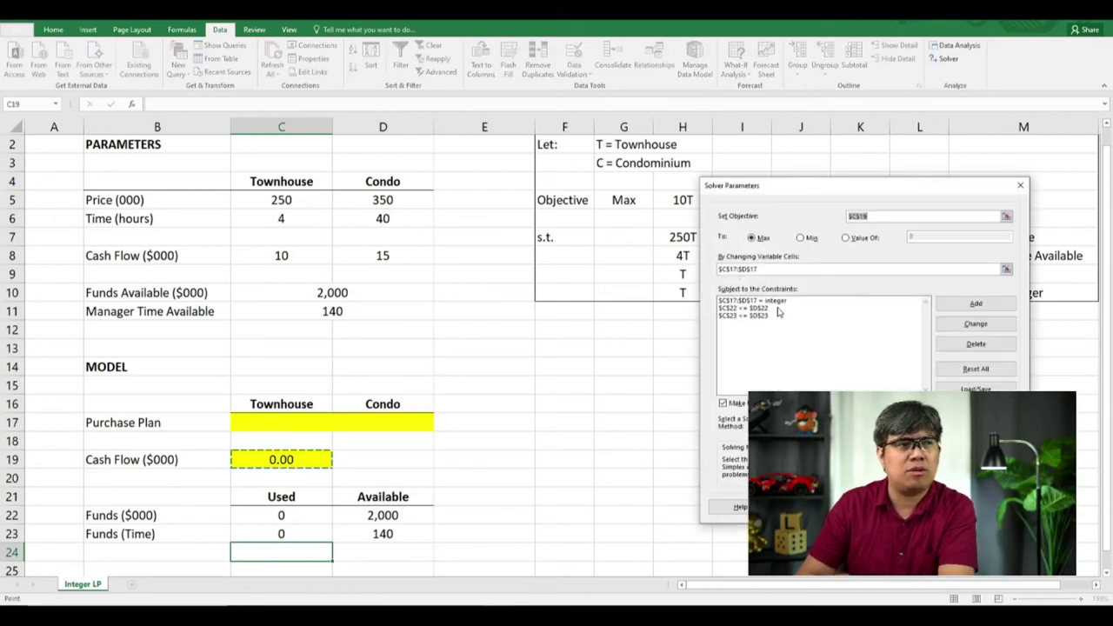
Step: Solve the model with the Simplex LP method and keep the Solver solution
drag(814, 190, 409, 164)
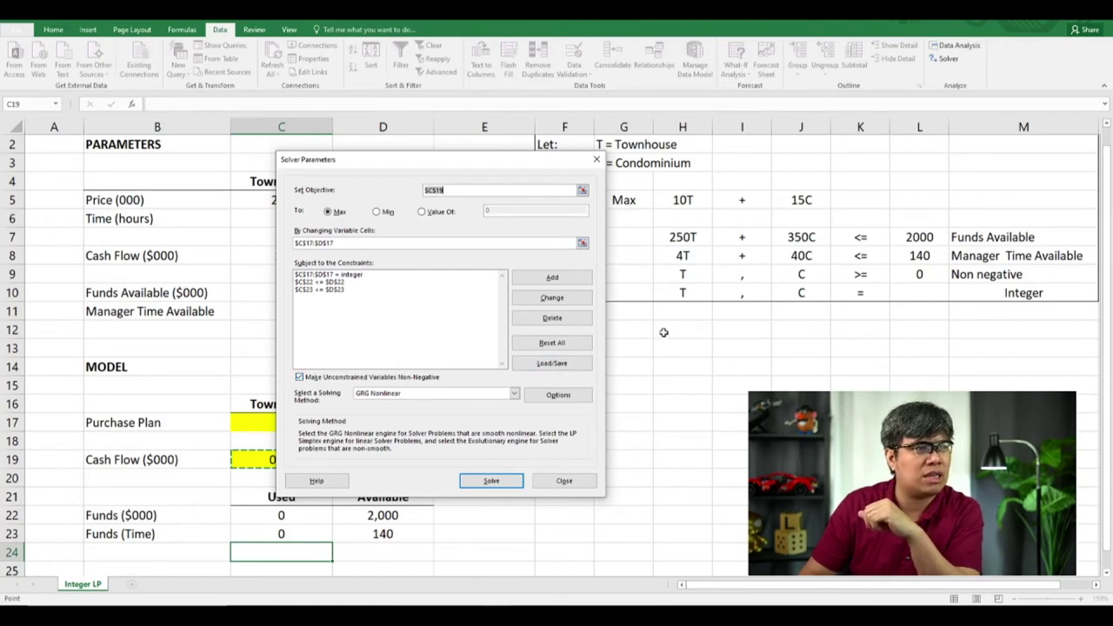
click(473, 396)
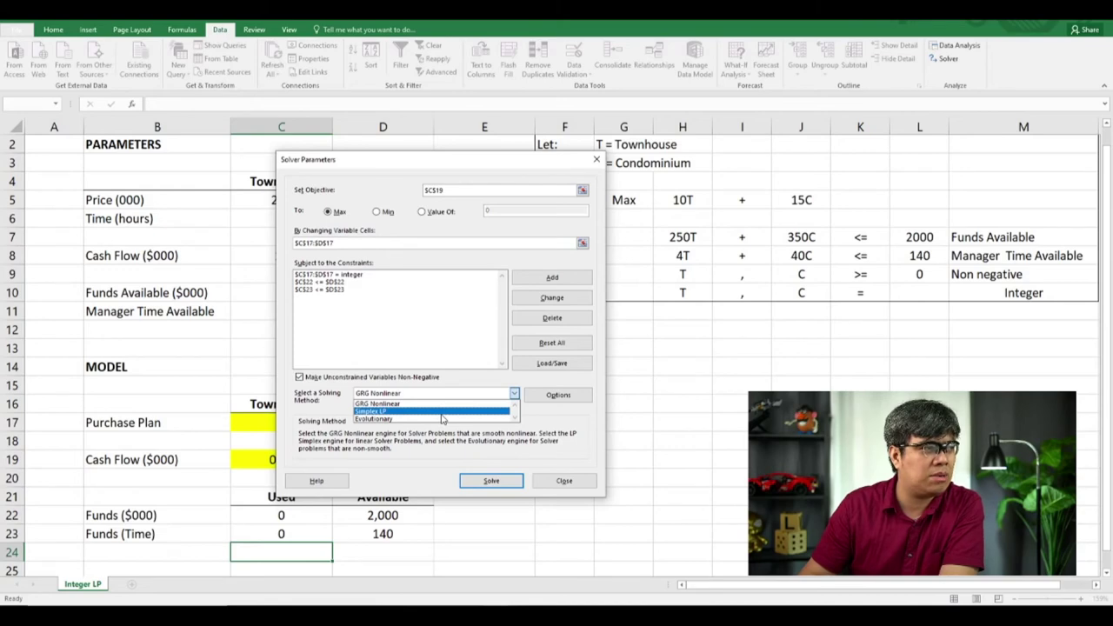
click(442, 412)
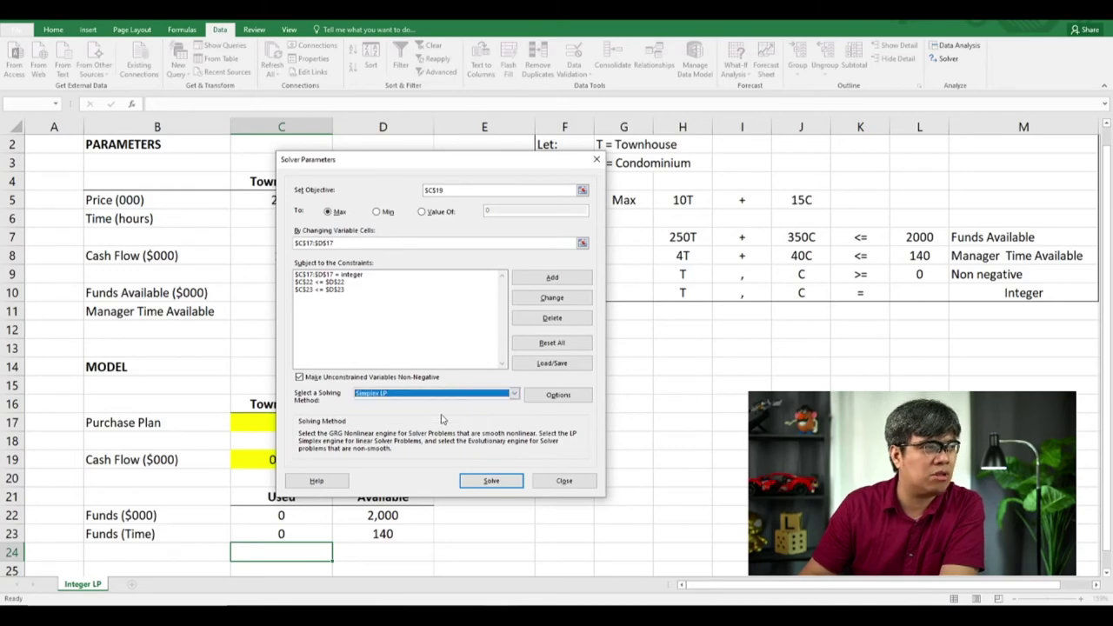
click(493, 481)
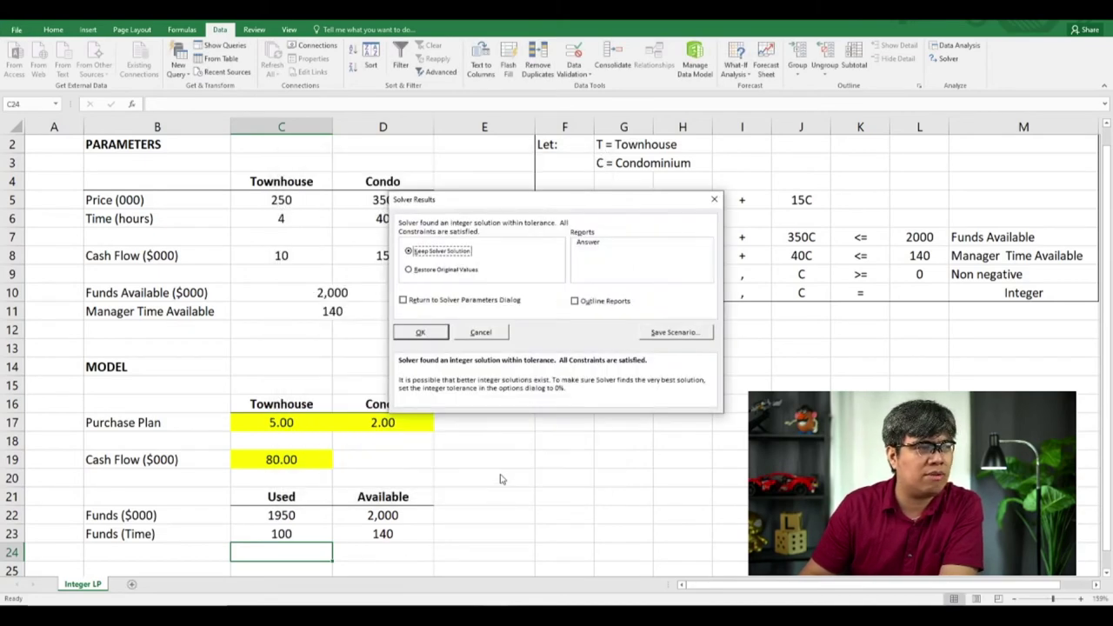
drag(577, 204, 762, 338)
click(613, 463)
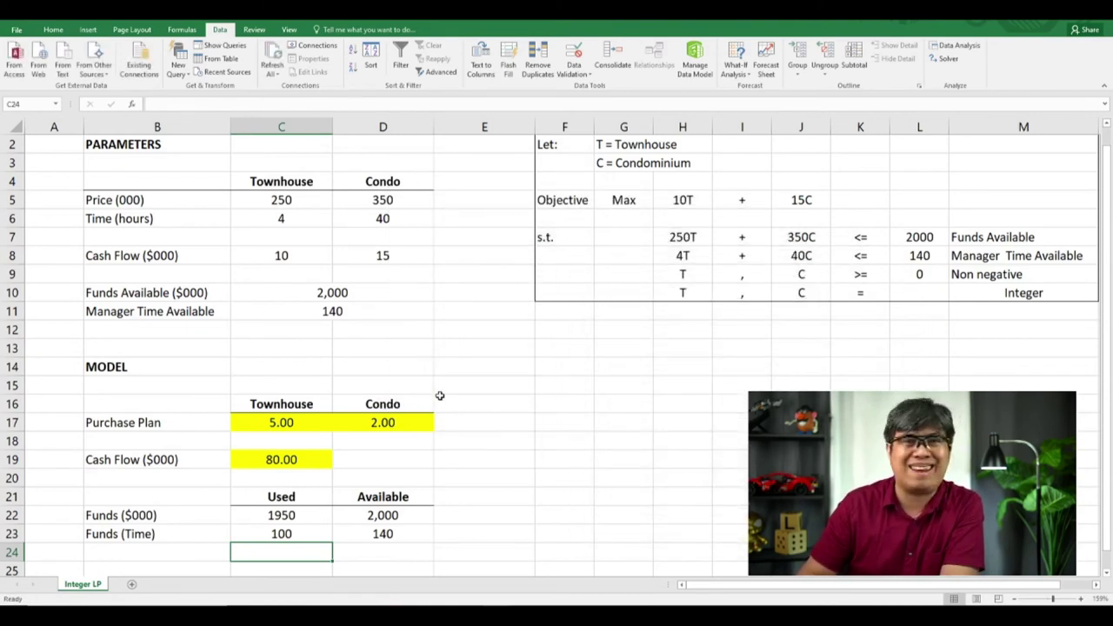
Step: Examine the Purchase Plan, Cash Flow and used resources against the available amounts and the non-negative and integer constraints
click(274, 423)
drag(333, 421, 284, 421)
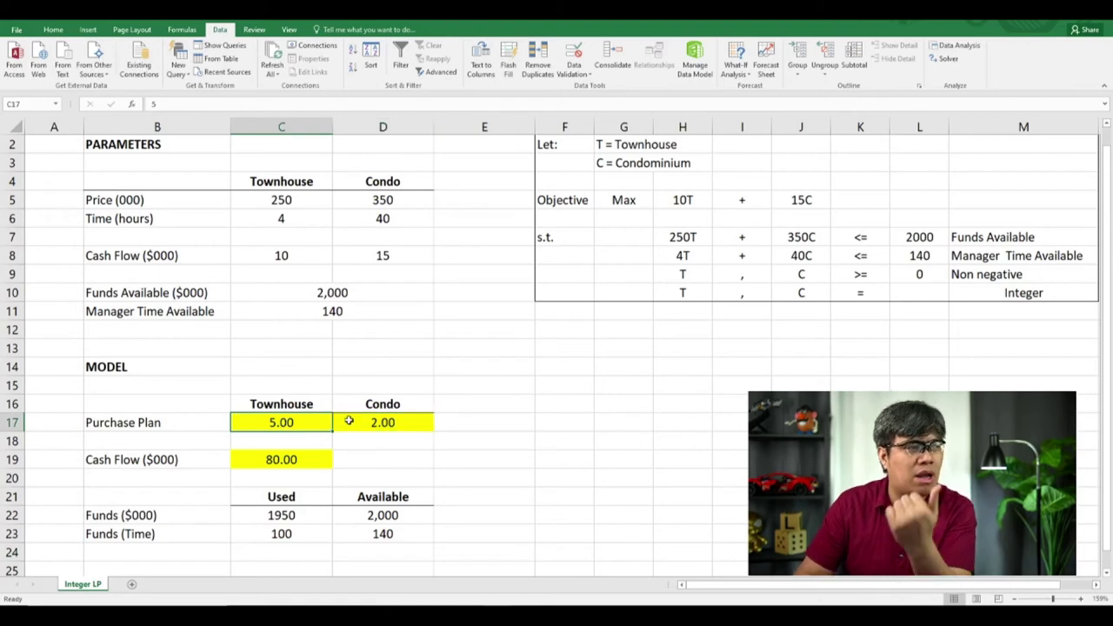
click(391, 423)
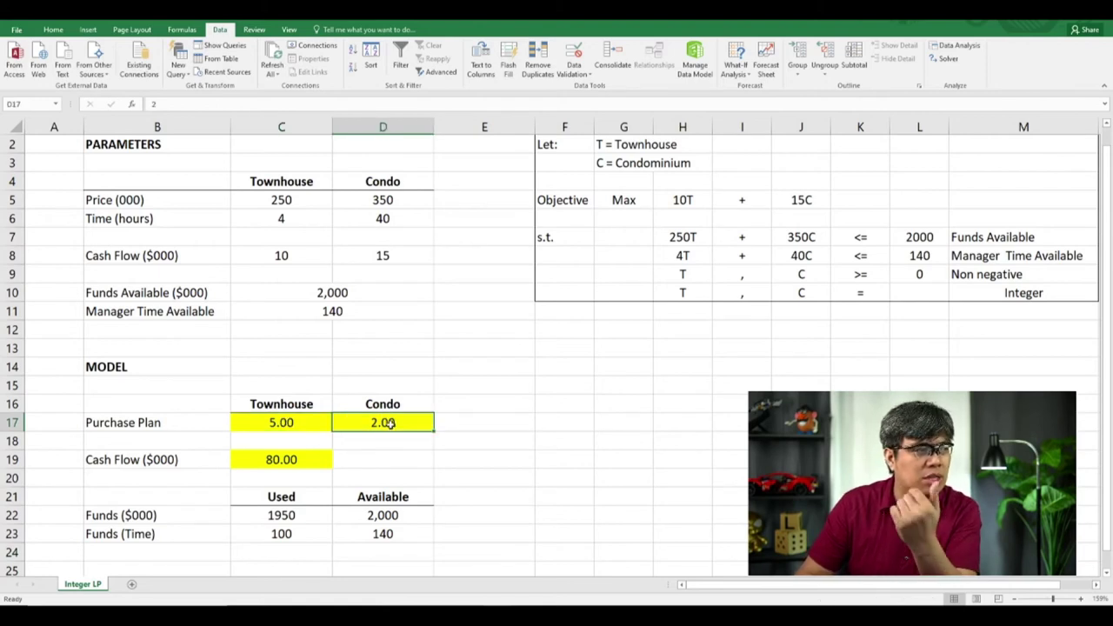
click(296, 459)
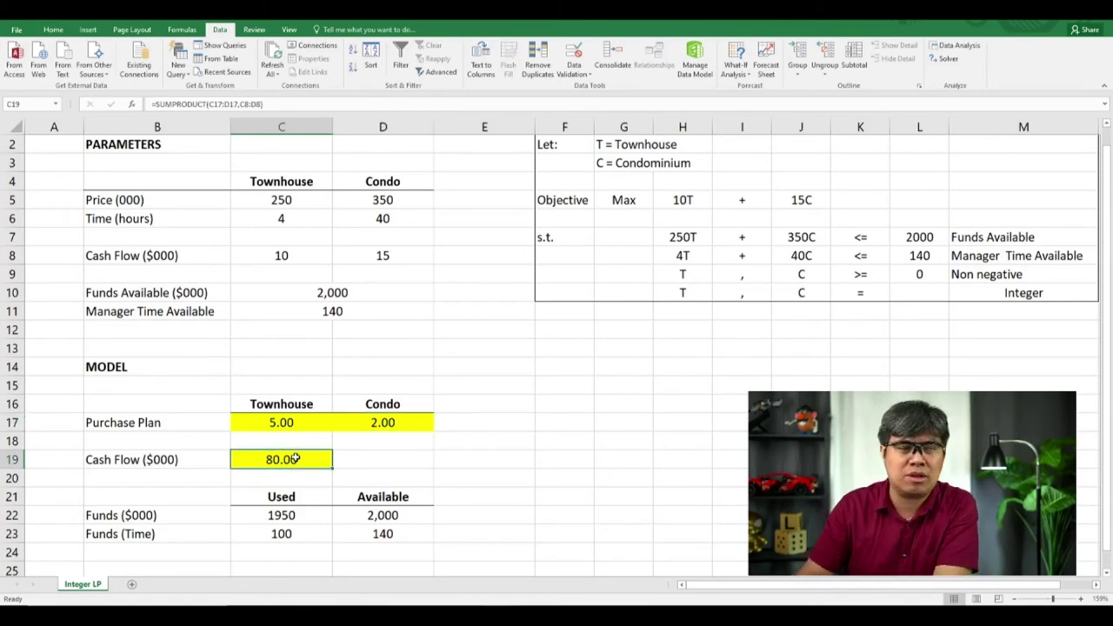
drag(277, 515, 325, 516)
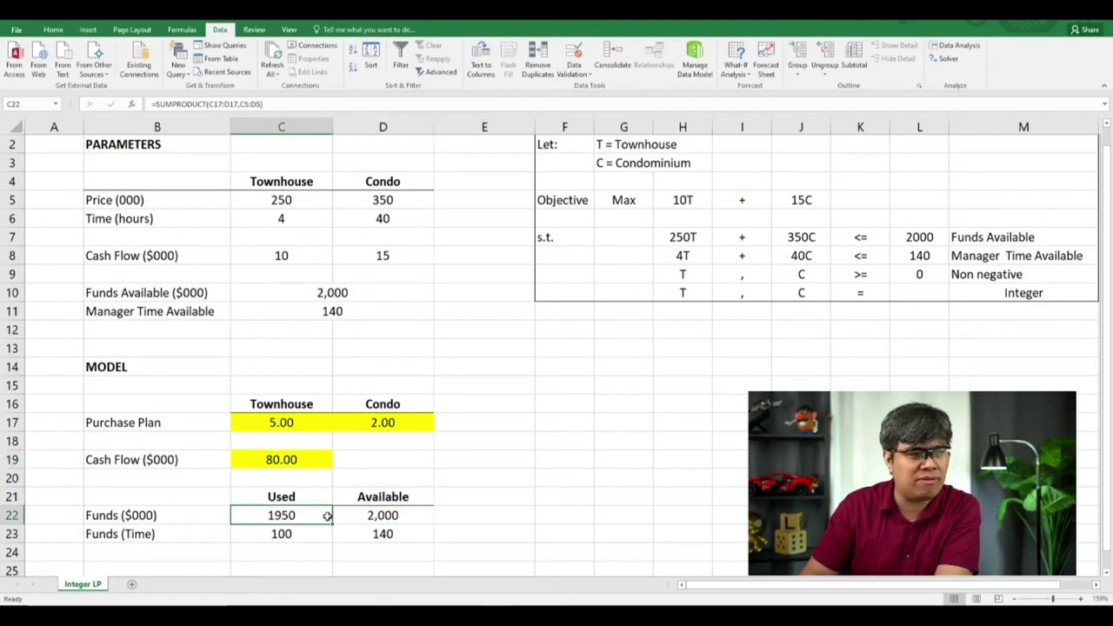
drag(257, 534, 349, 529)
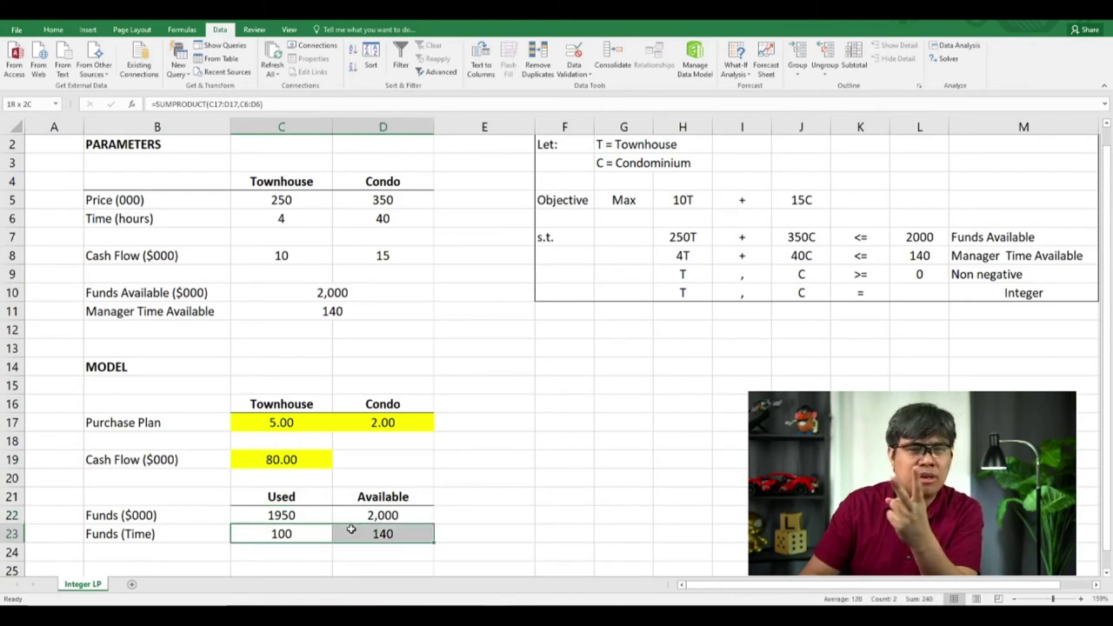
drag(350, 528, 306, 534)
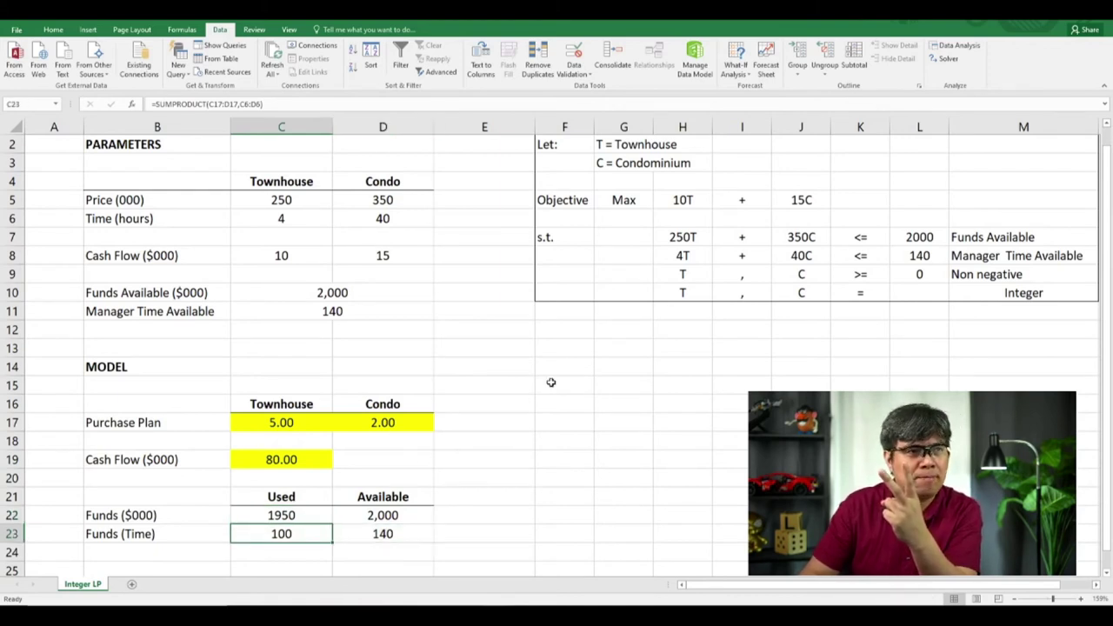
drag(975, 274, 686, 275)
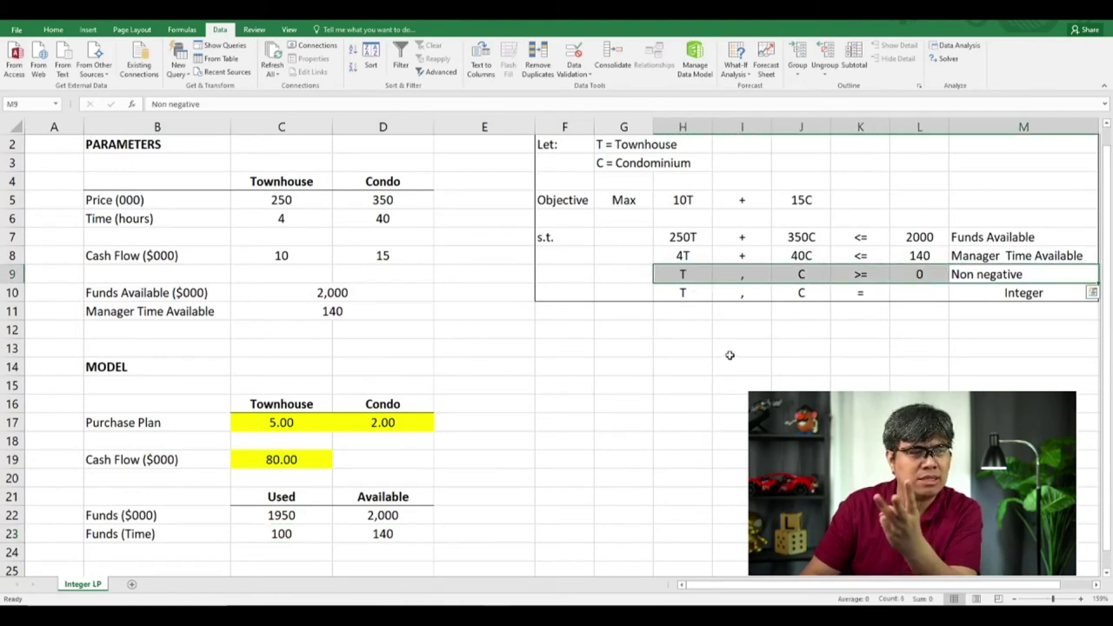
drag(992, 293, 702, 294)
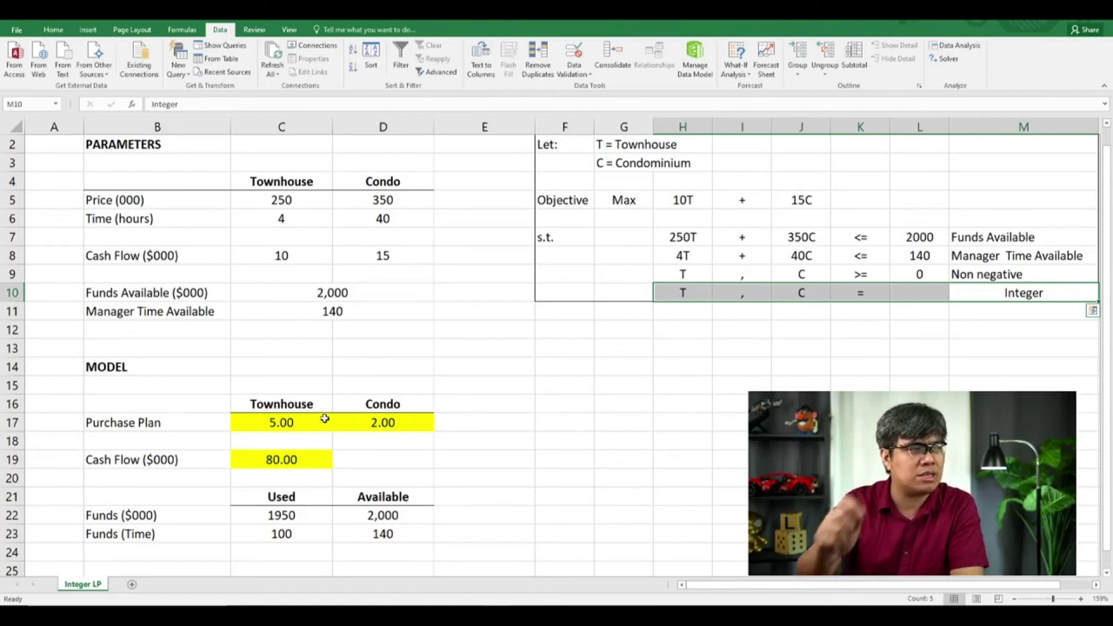
Step: Note the integer solution's cash flow by entering 80 in cell E19, on the Cash Flow row
scroll(374, 404, up, 1)
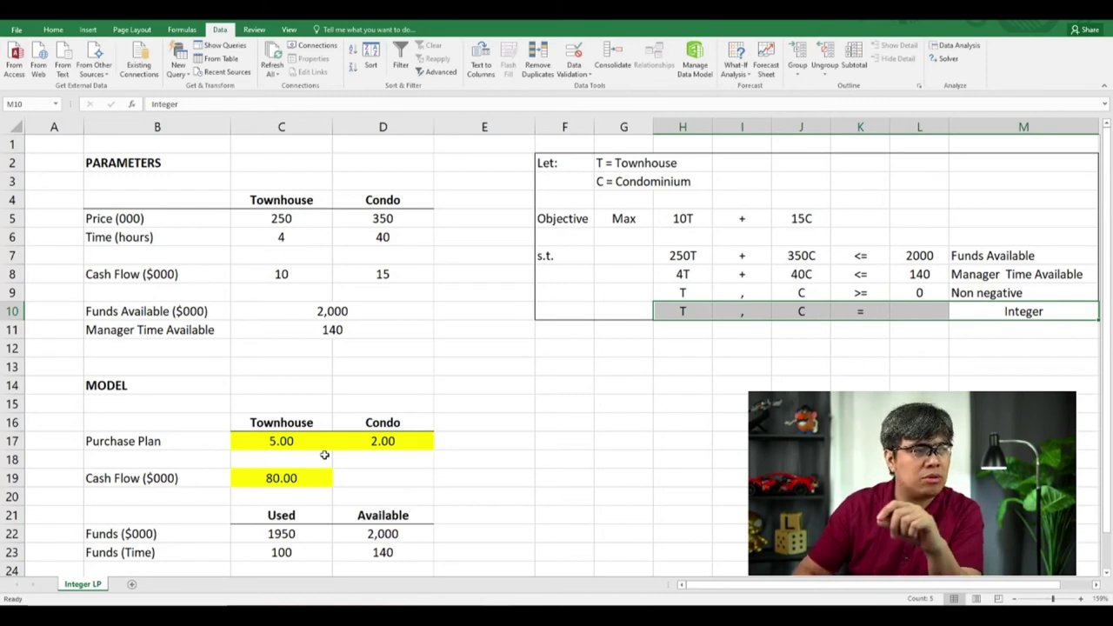
click(452, 478)
text(80)
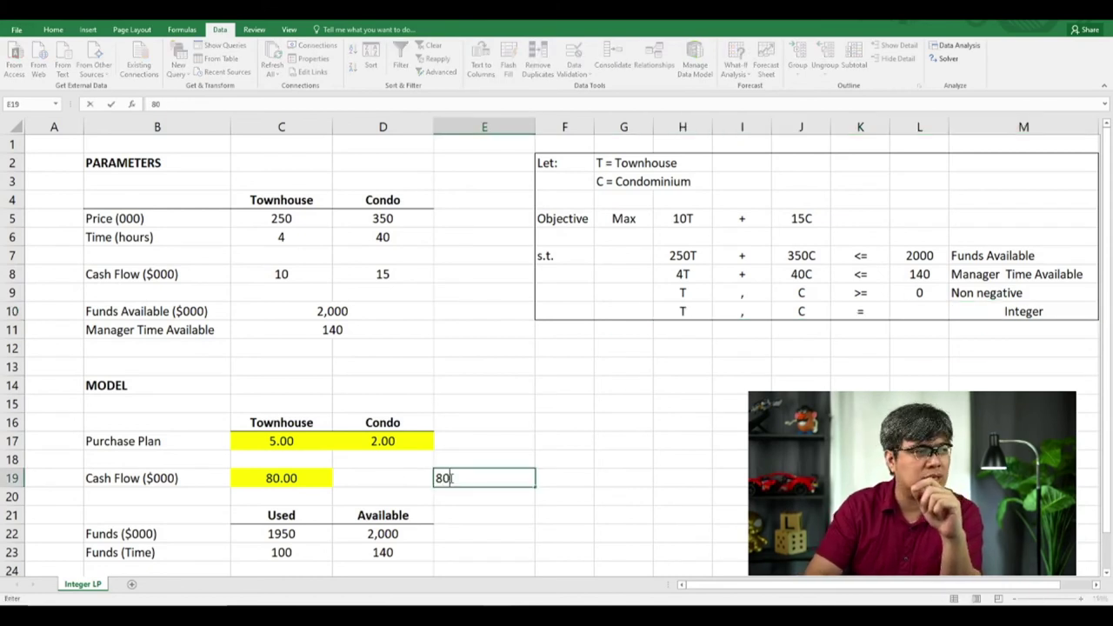
key(Return)
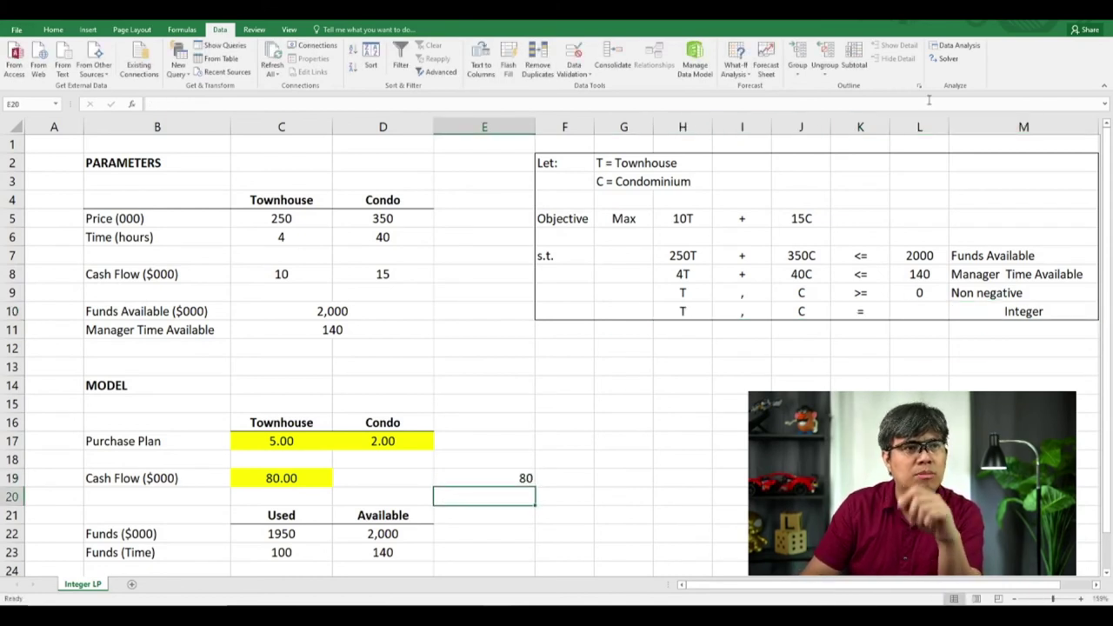
Step: Remove the integer constraint on $C$17:$D$17 from Solver, solve the model again and keep the solution for comparison with E19
click(947, 60)
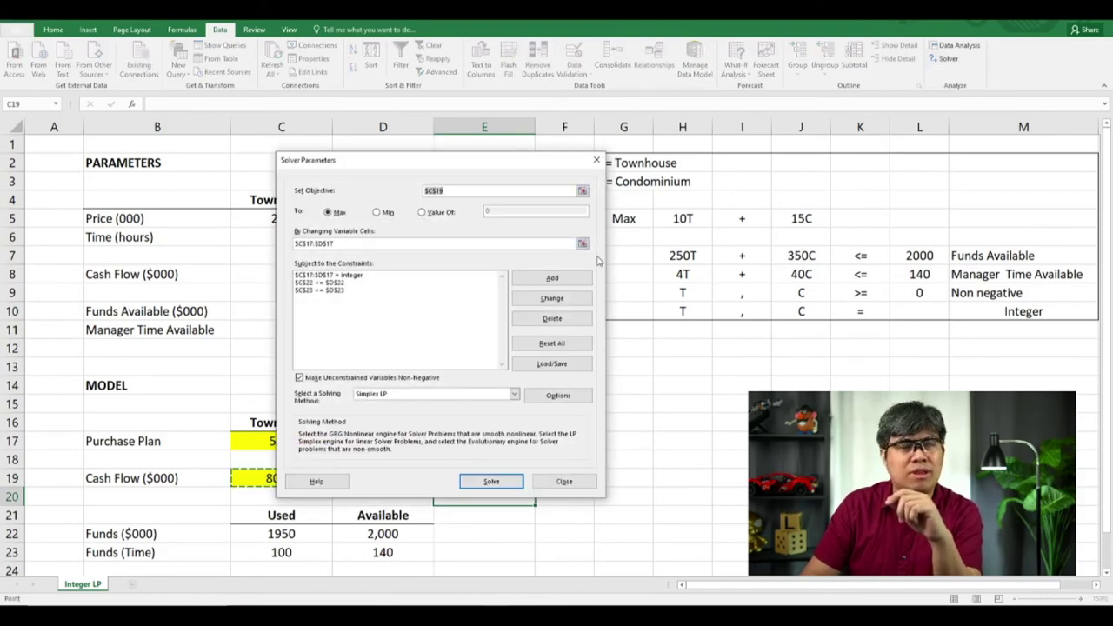
click(369, 277)
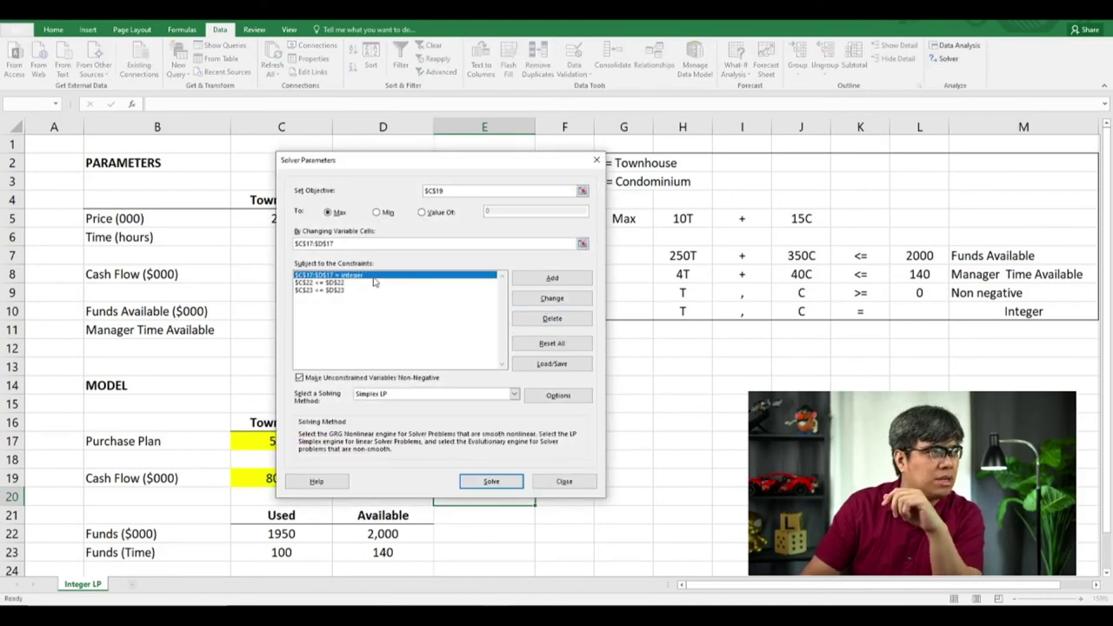
click(551, 318)
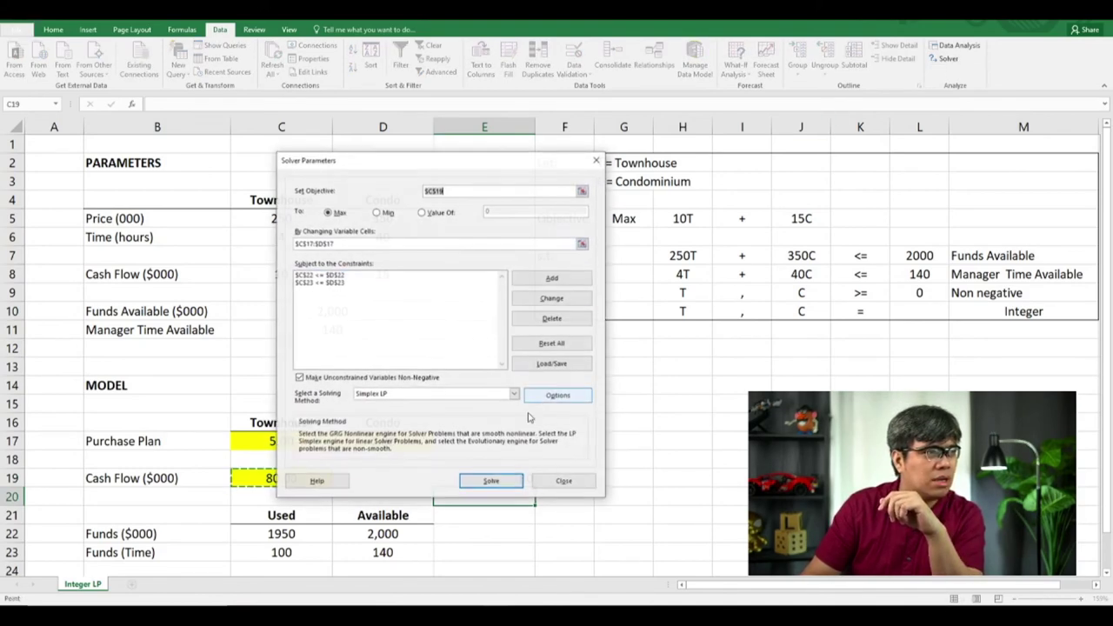
click(491, 481)
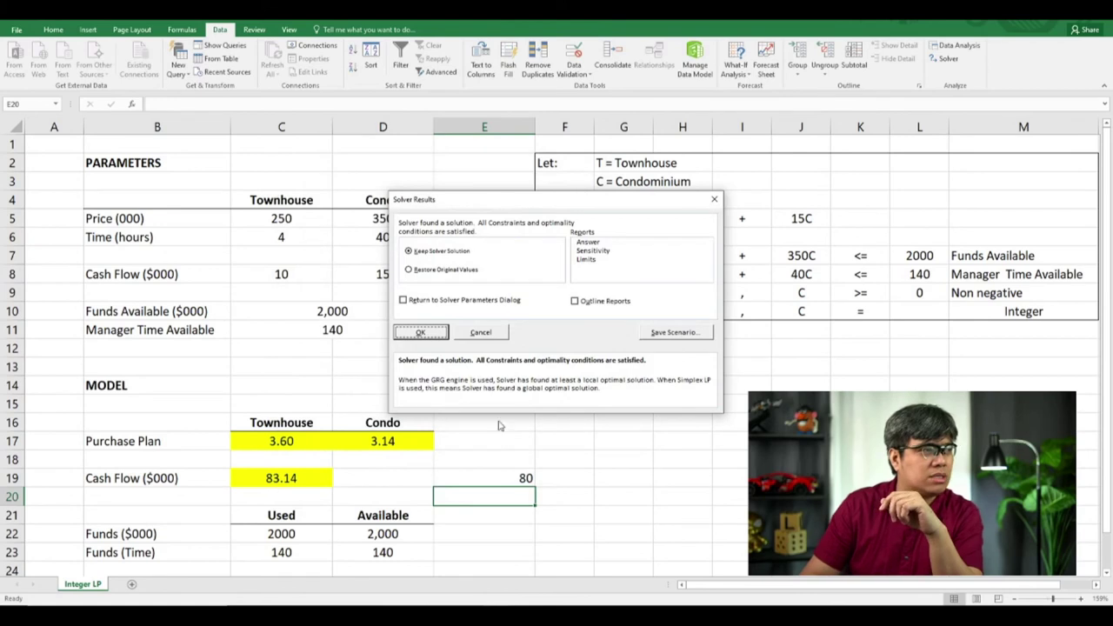
click(420, 332)
click(292, 480)
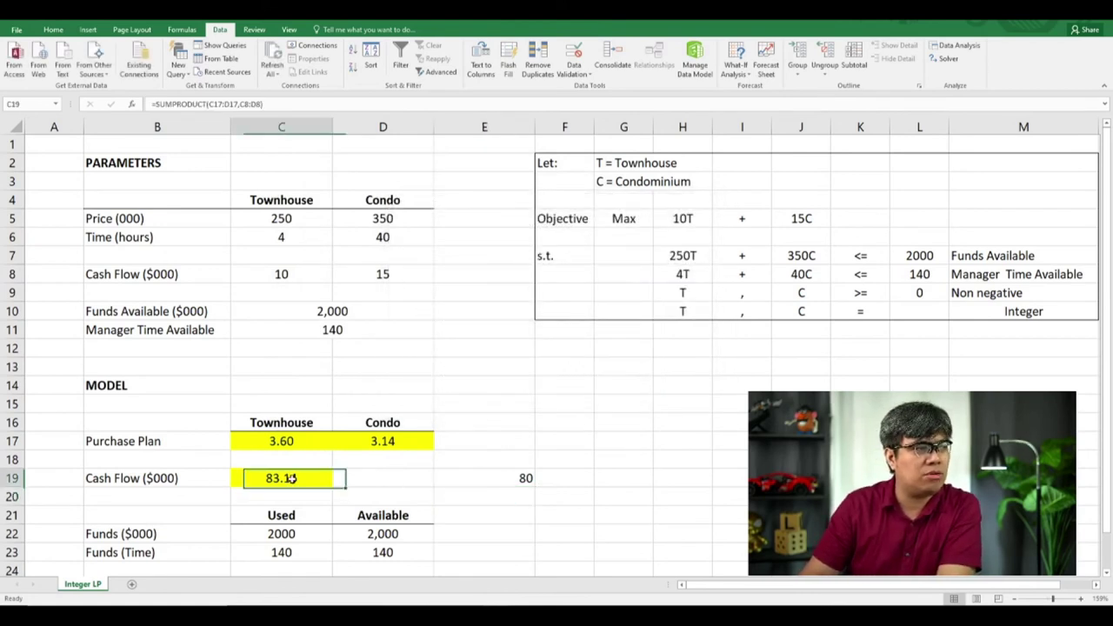
click(561, 478)
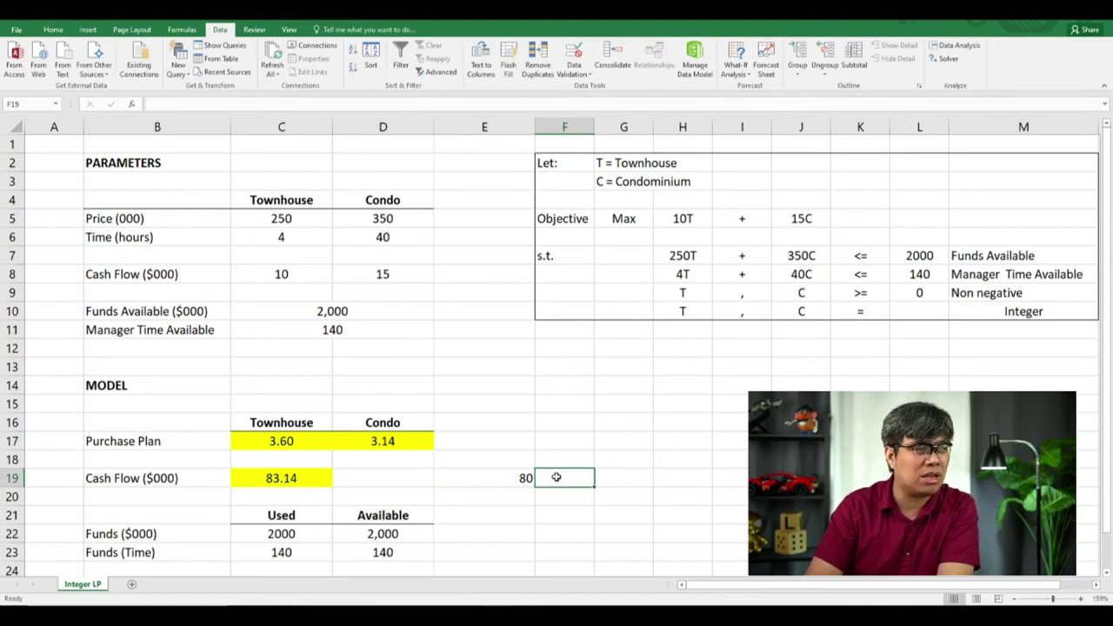
Step: Enter the non-integer cash flow 83.14 in F19 and label the two results LP in F18 and Integer LP in E18
text(83.14)
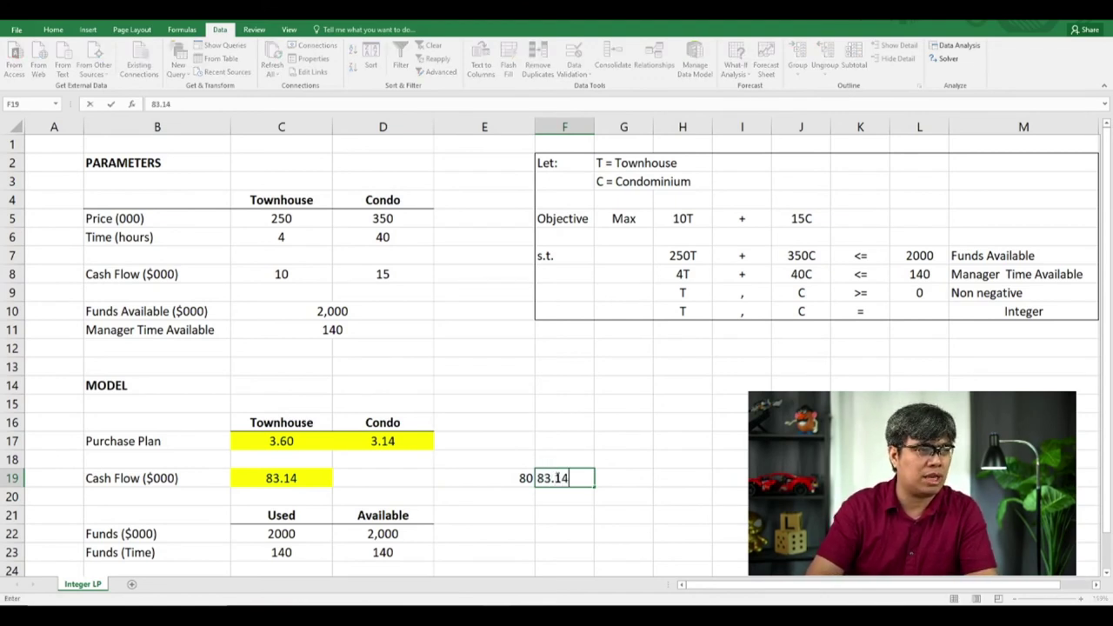
key(Up)
text(LP)
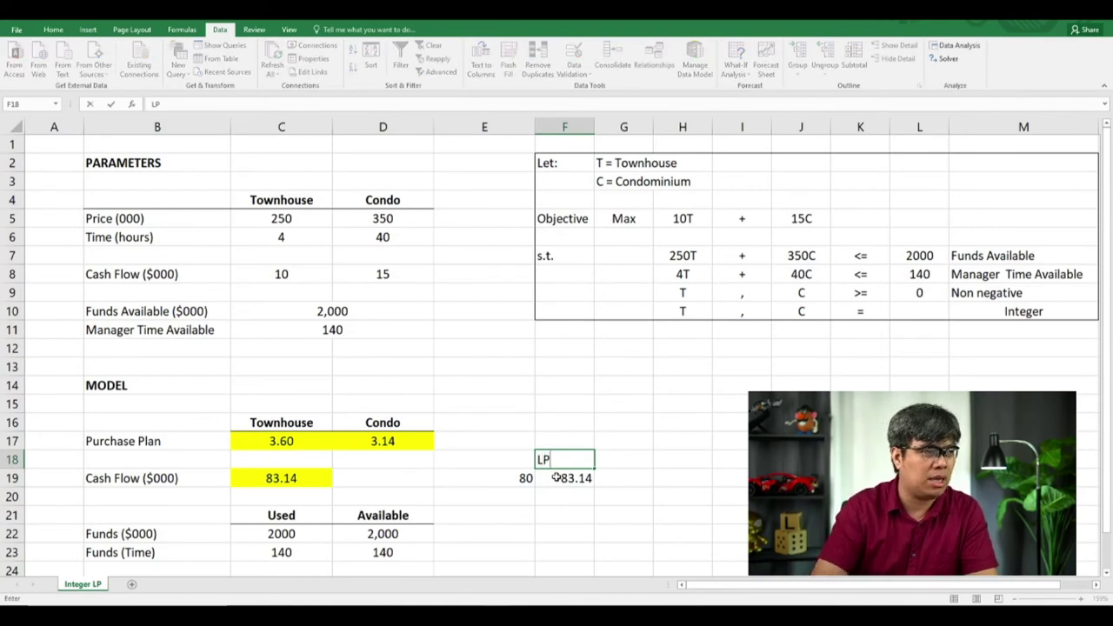
key(Left)
text(Integer LP)
key(Return)
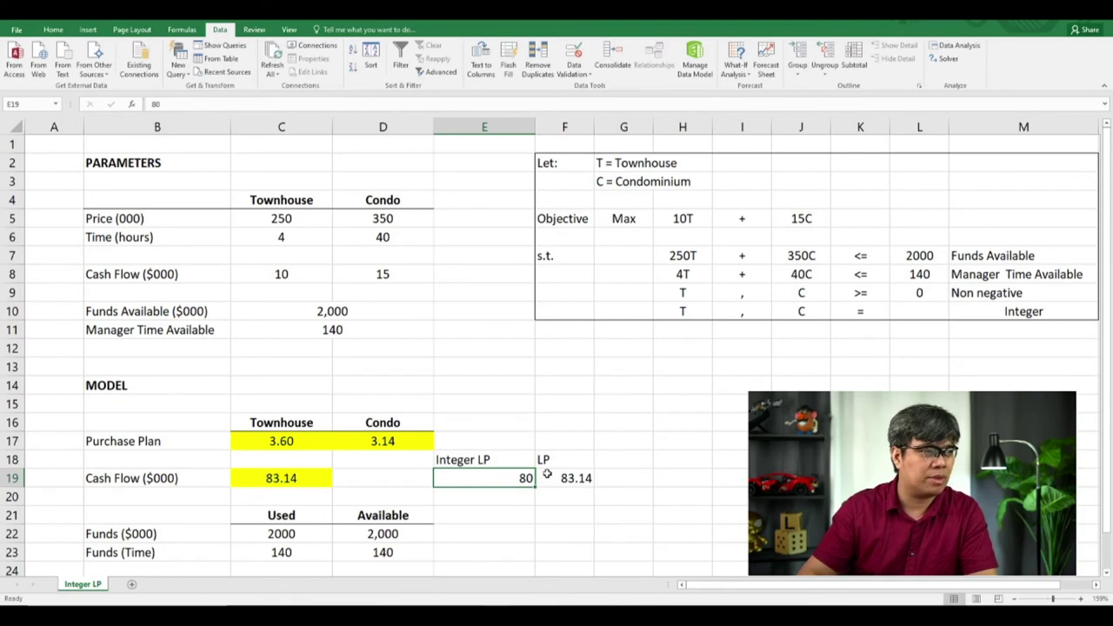
Step: Center the comparison labels and values in E18:F19
drag(477, 463, 561, 477)
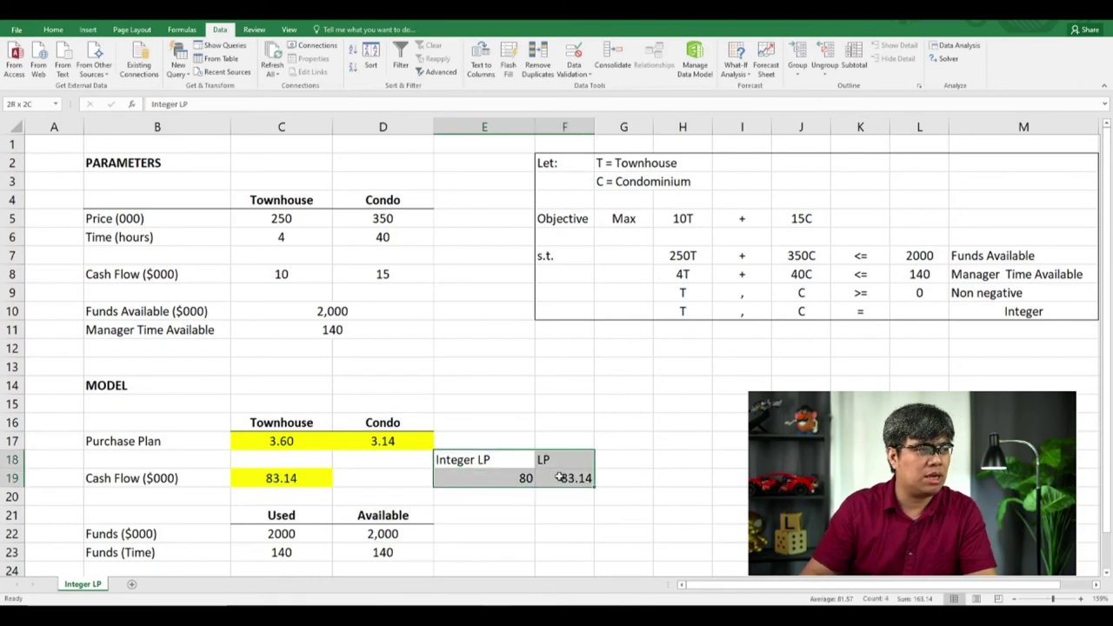
click(53, 28)
click(232, 67)
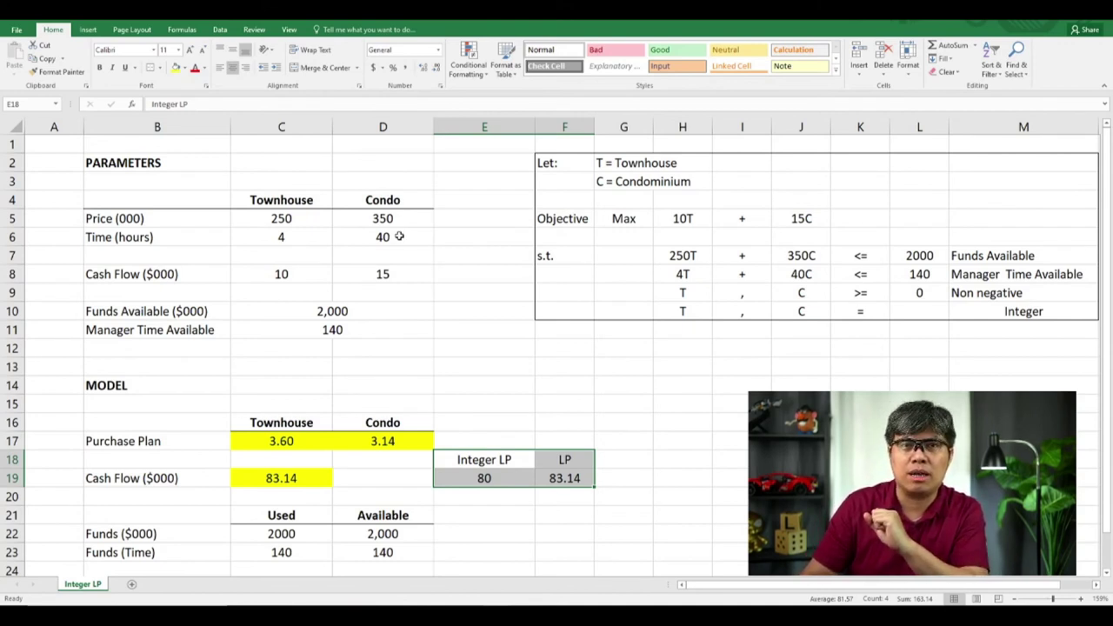
Step: Start a new Solver constraint with the Purchase Plan cells $C$17:$D$17 as its cell reference
drag(487, 461, 485, 484)
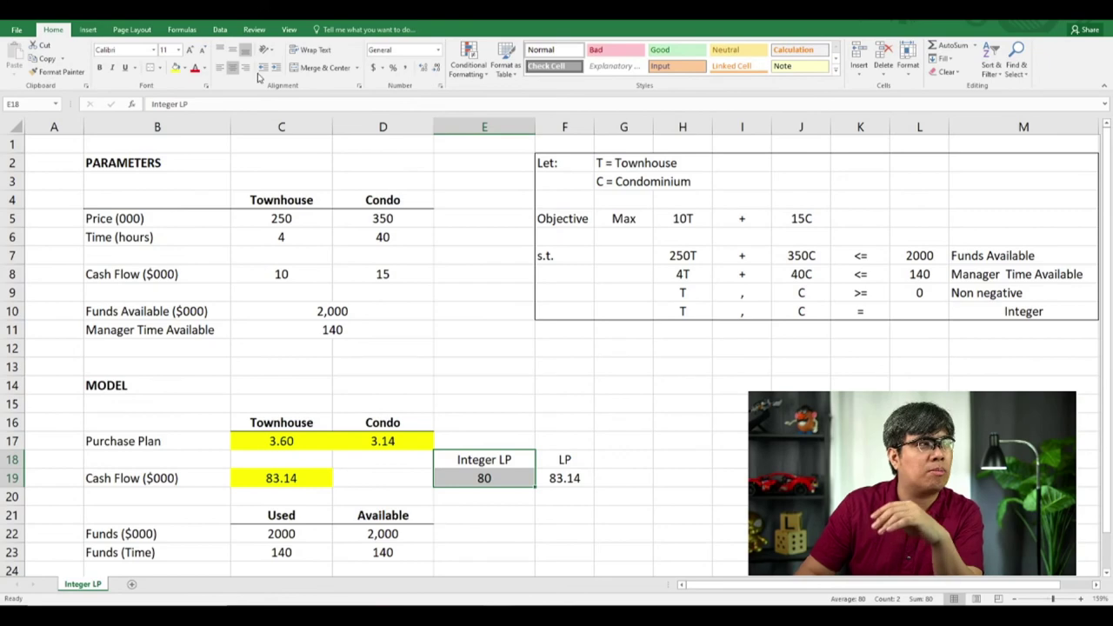
click(223, 30)
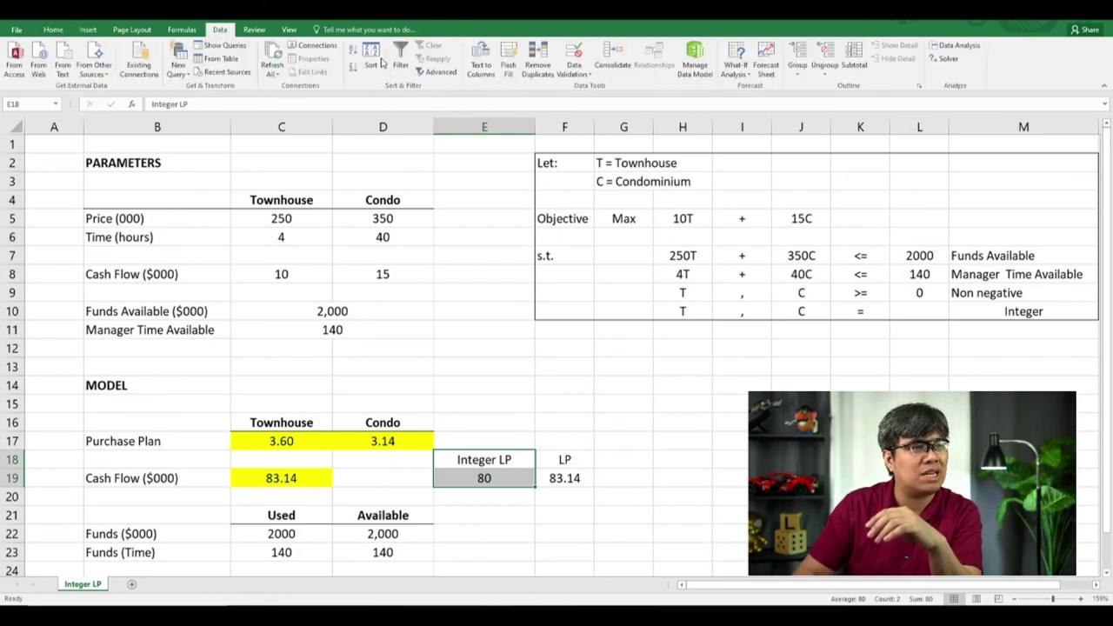
click(950, 60)
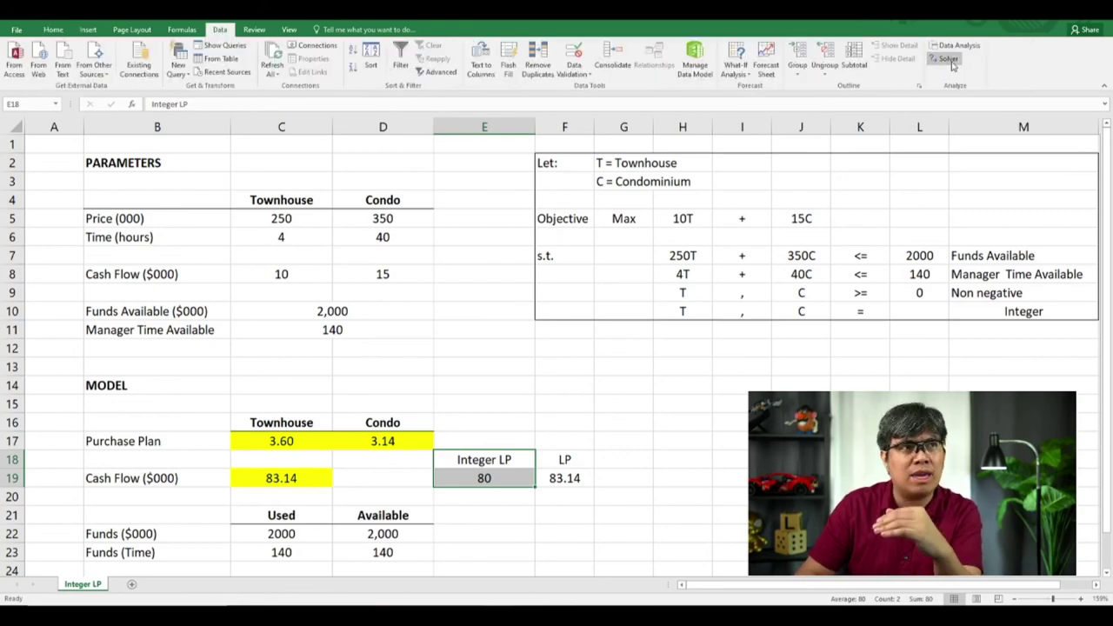
click(557, 280)
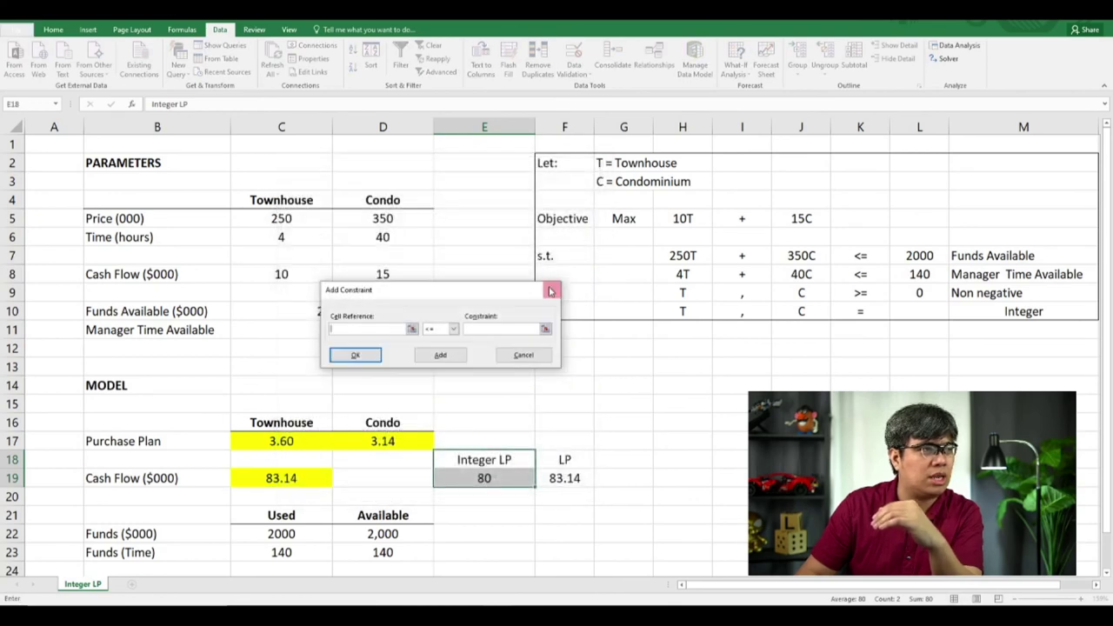
click(410, 327)
drag(268, 445, 409, 441)
Step: Try to add the integer requirement on $C$17:$D$17 using the <= and = operators
click(453, 328)
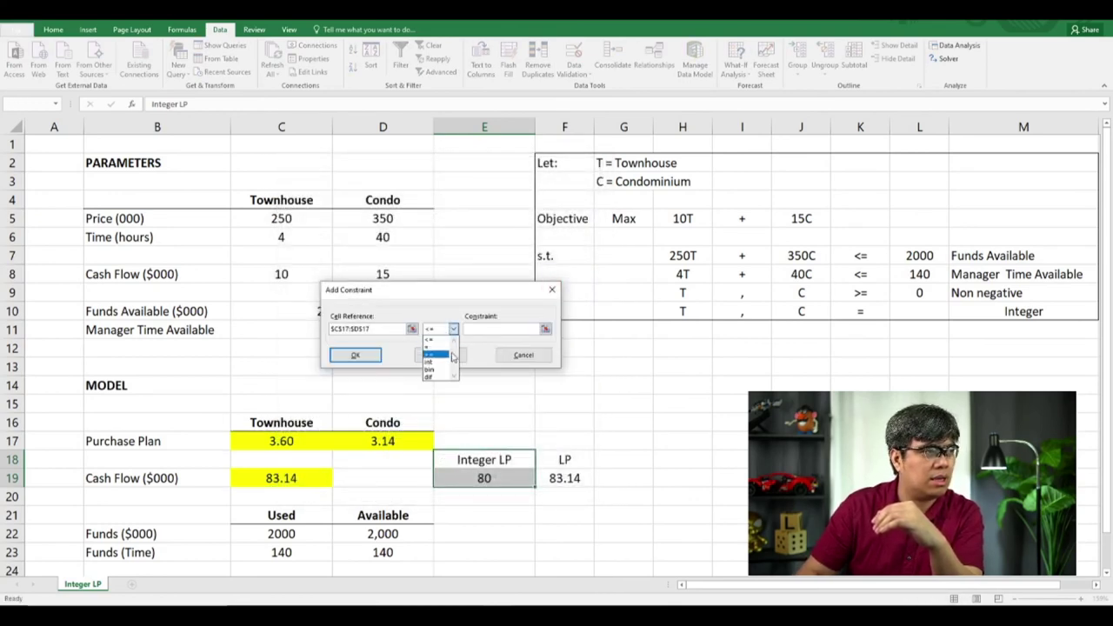
click(388, 360)
click(358, 355)
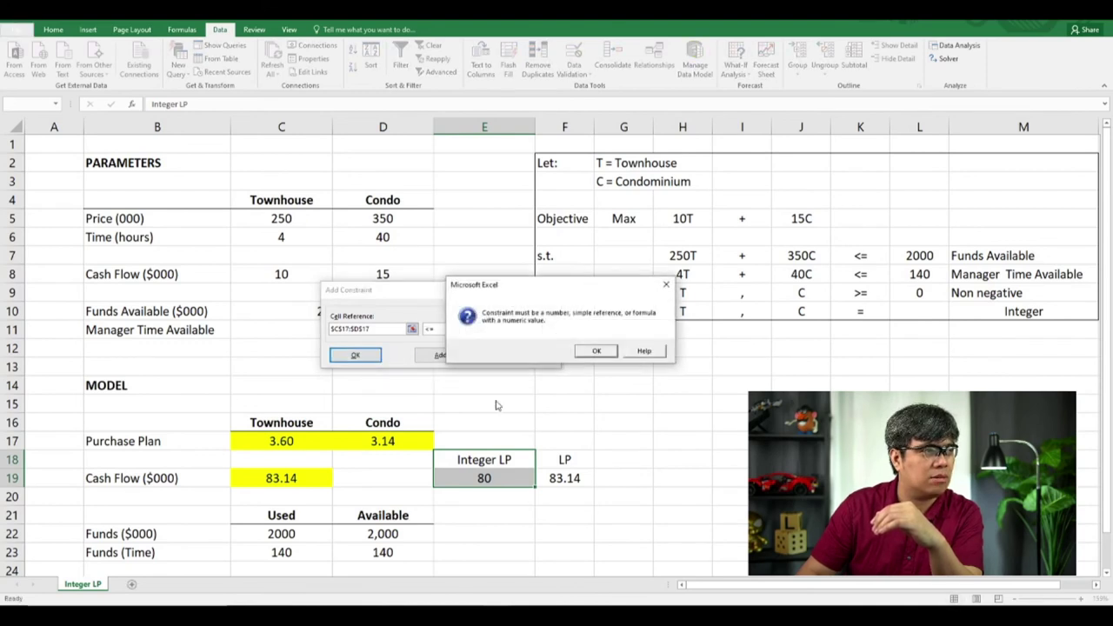
click(595, 352)
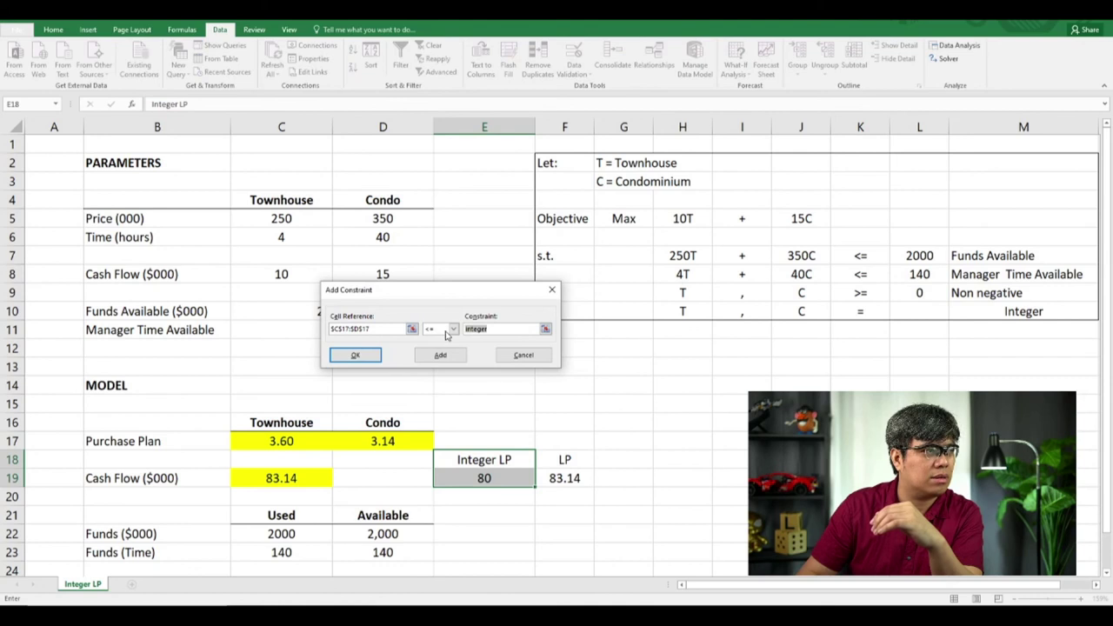
click(451, 329)
click(446, 348)
click(355, 355)
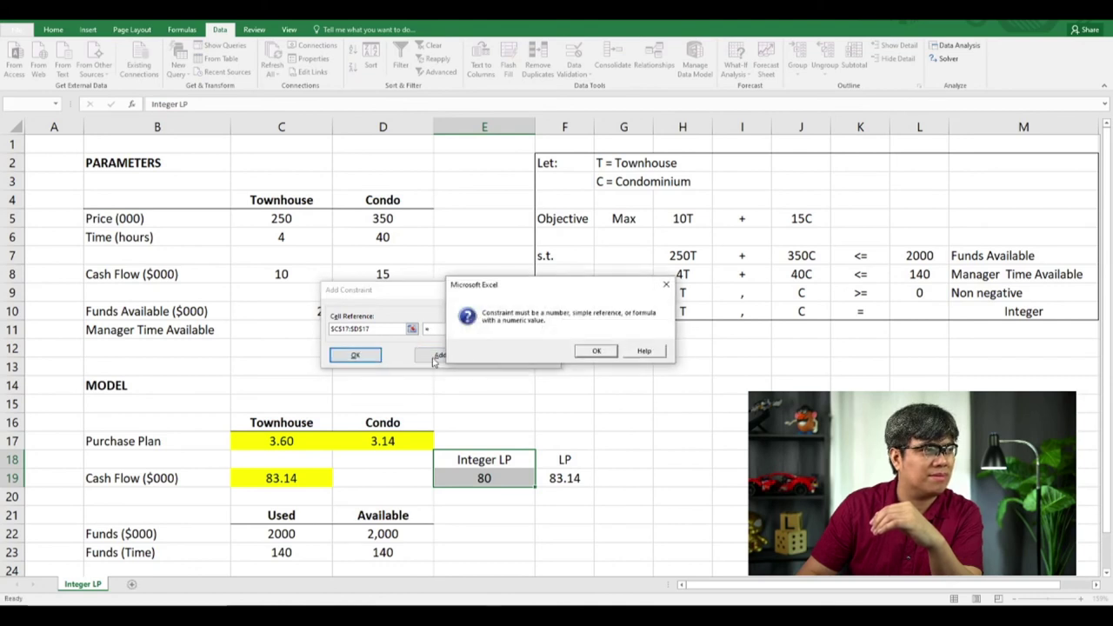
click(596, 351)
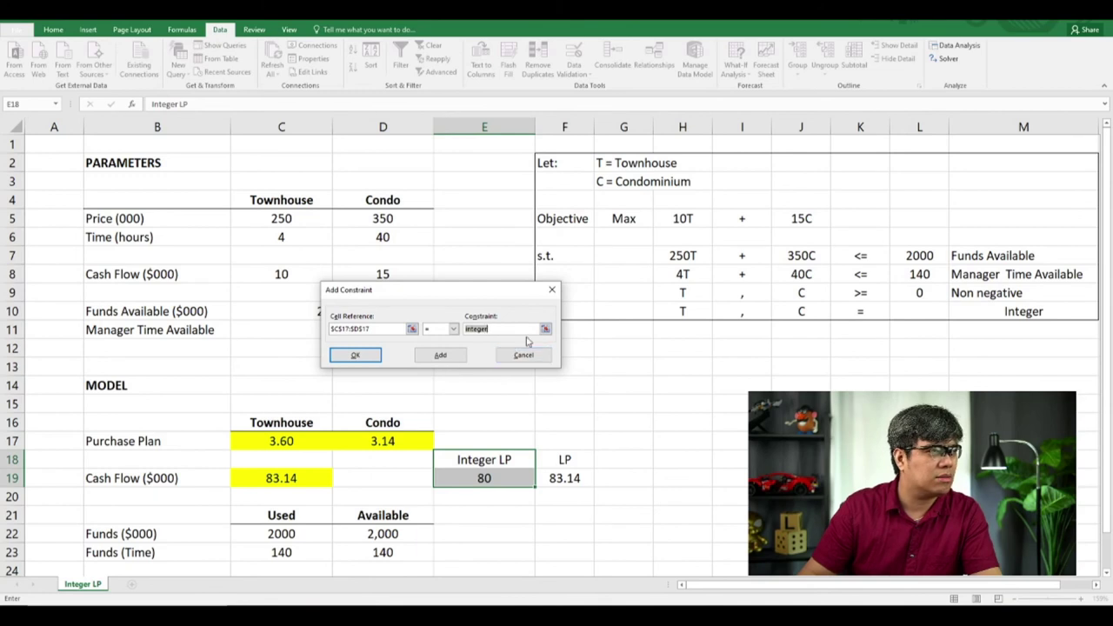
Step: Set the constraint on $C$17:$D$17 to int, add it, and solve the model again, keeping the Solver solution
key(Delete)
click(454, 329)
click(445, 363)
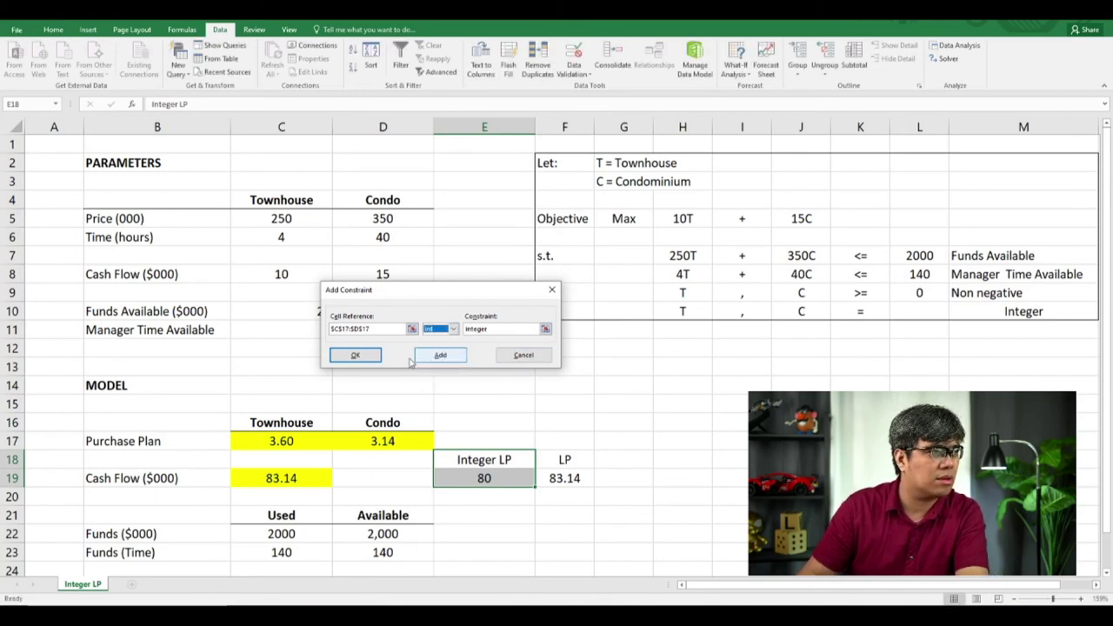
click(357, 355)
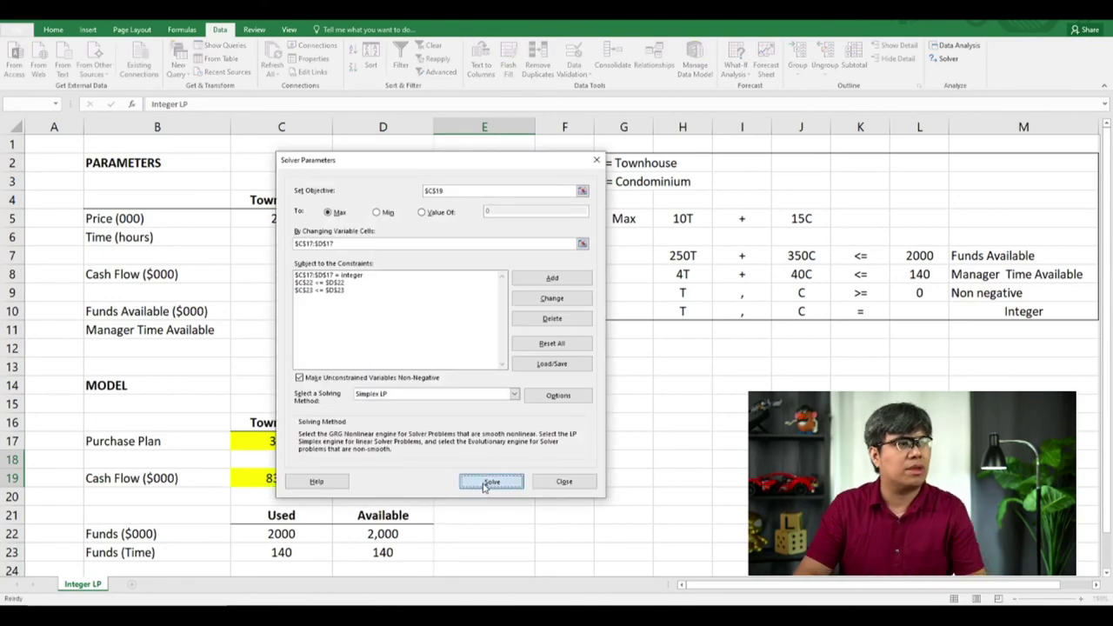
click(485, 482)
click(433, 335)
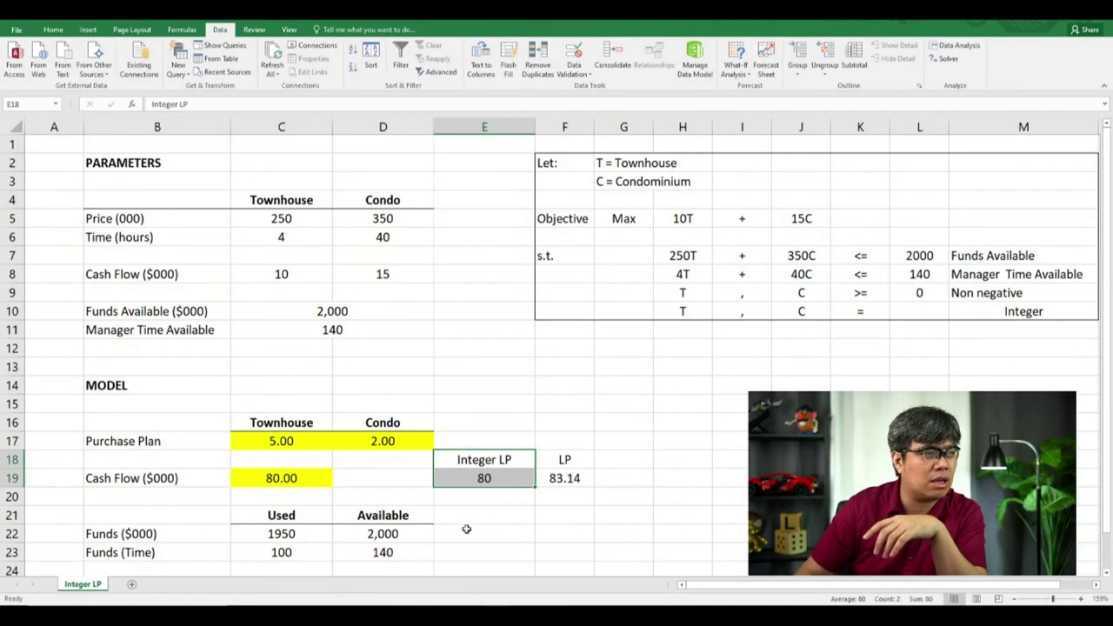
Step: Add a Slack header in E21 with the same formatting as the Available header
drag(280, 532, 365, 534)
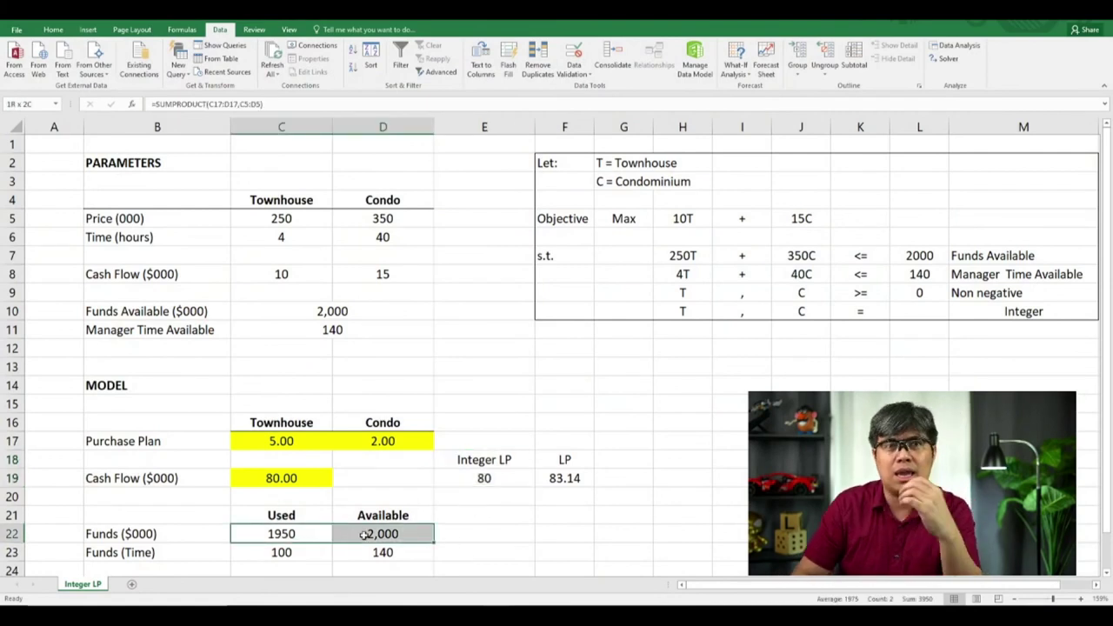
click(409, 518)
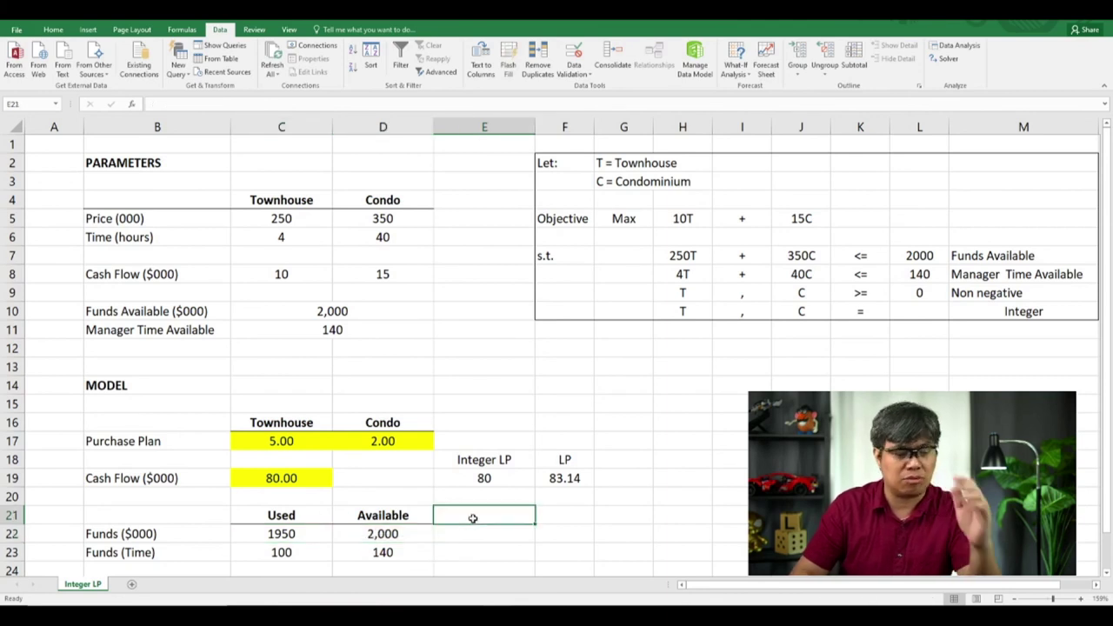
key(ctrl+c)
click(473, 519)
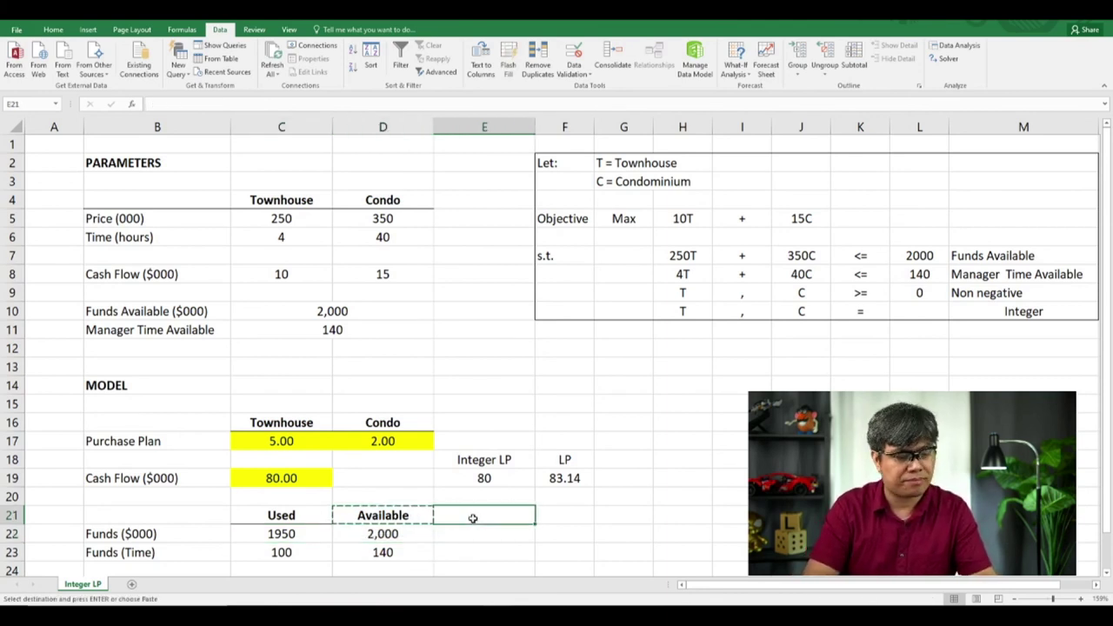
key(ctrl+v)
text(S)
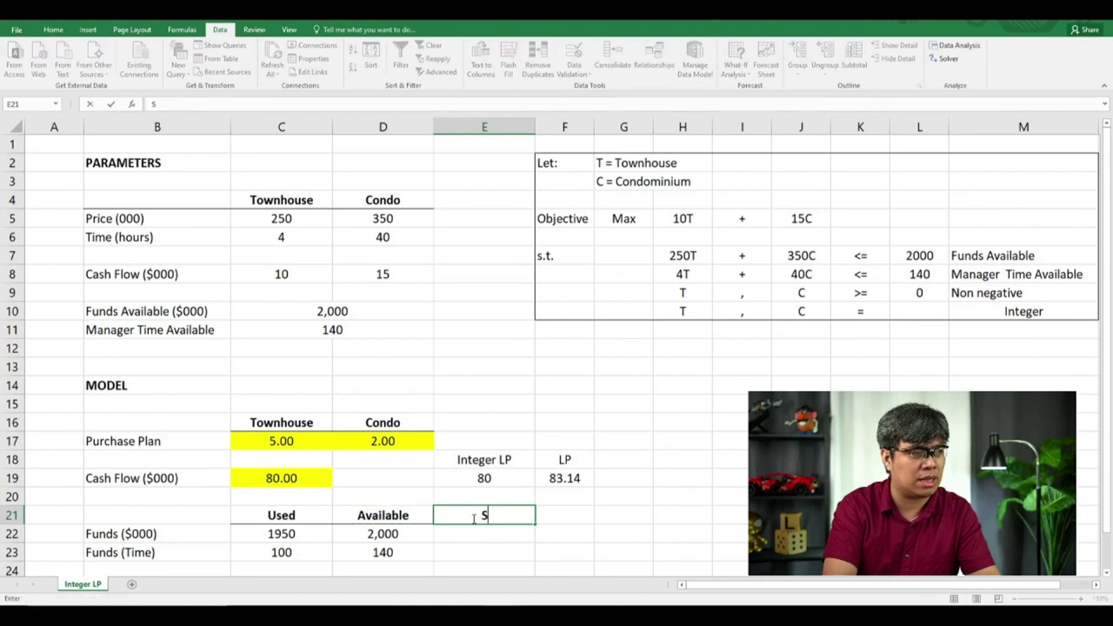
text(lack)
key(Return)
Step: Calculate the slack for Funds ($000) in E22 with the formula =D22-C22
text(=)
key(Left)
text(-)
key(Left)
key(Left)
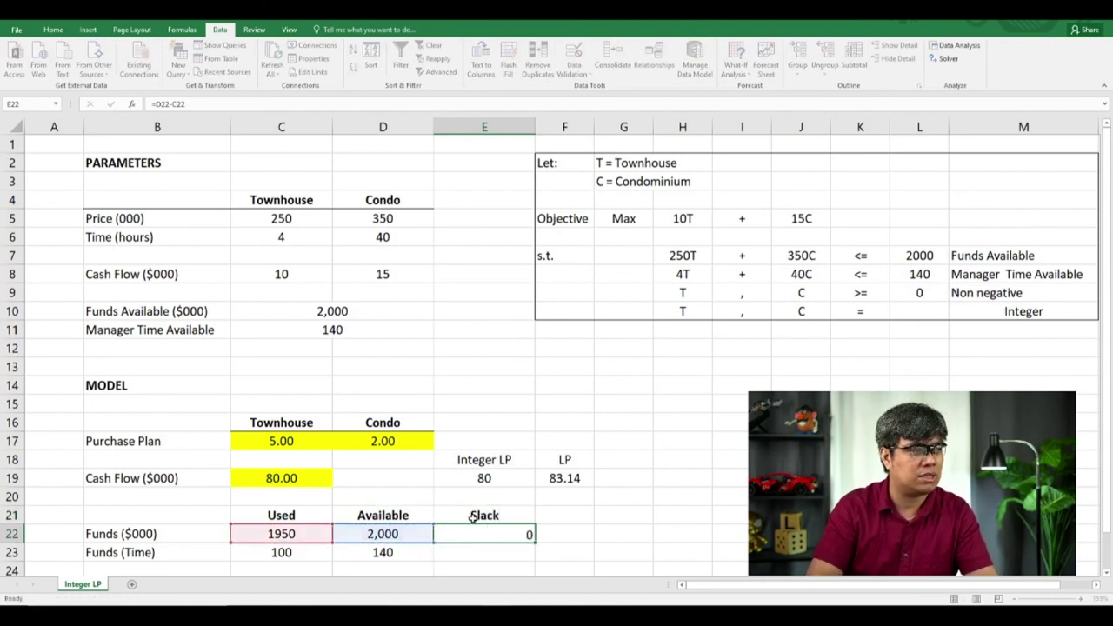
key(Return)
Step: Calculate the slack for Funds (Time) in E23 as available D23 minus used C23
text(=)
key(Left)
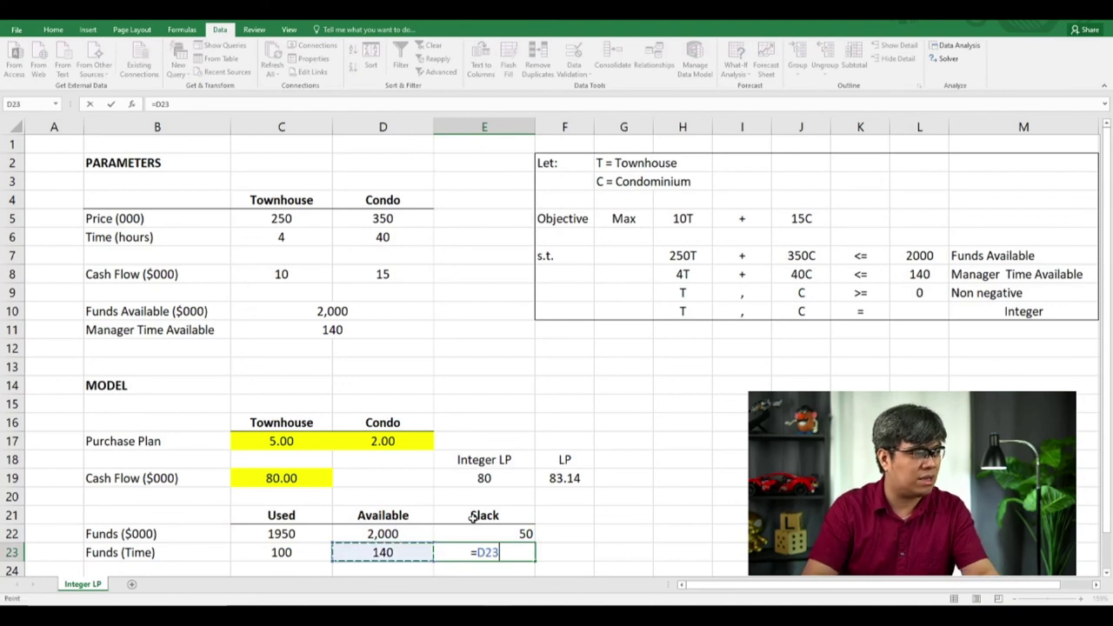
text(-)
key(Left)
key(Left)
key(Return)
scroll(472, 518, up, 1)
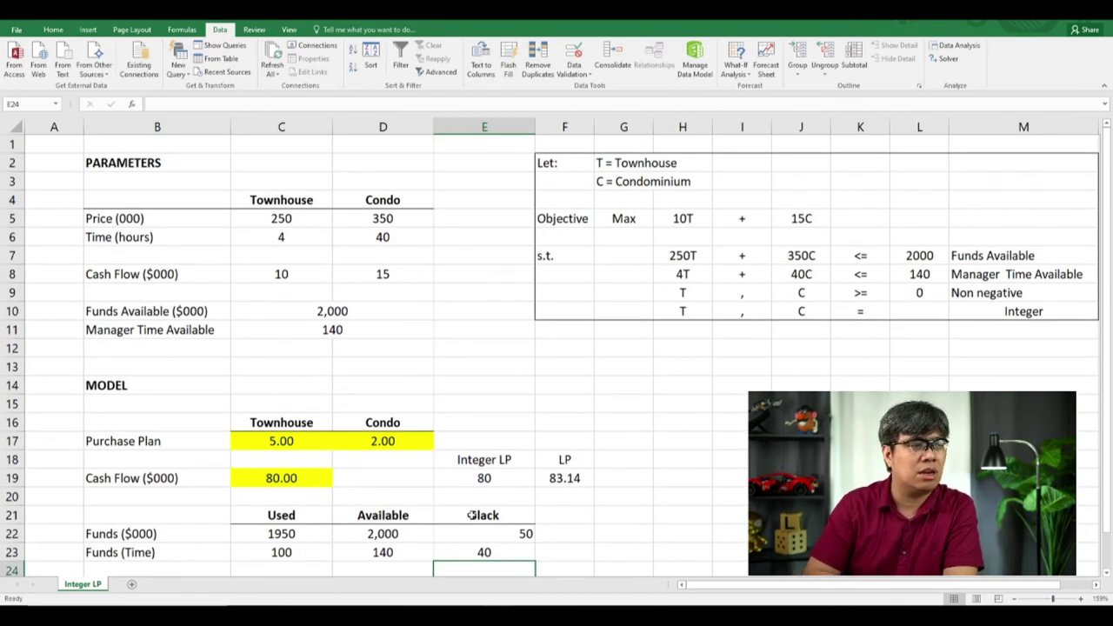
Step: Center the slack values in E22:E23
drag(484, 536, 483, 553)
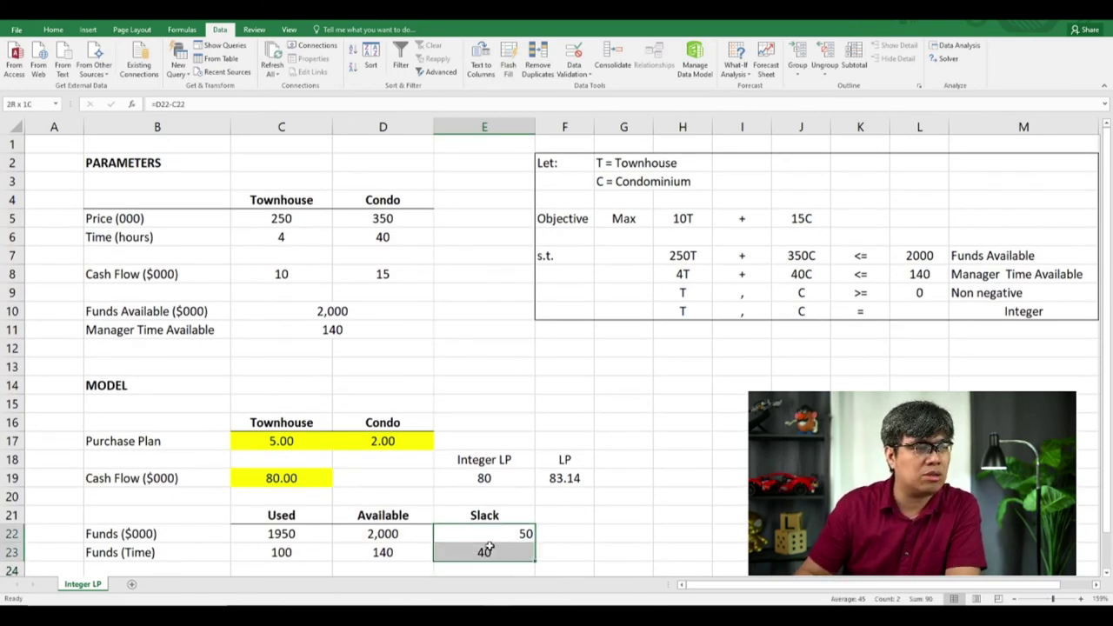
click(53, 29)
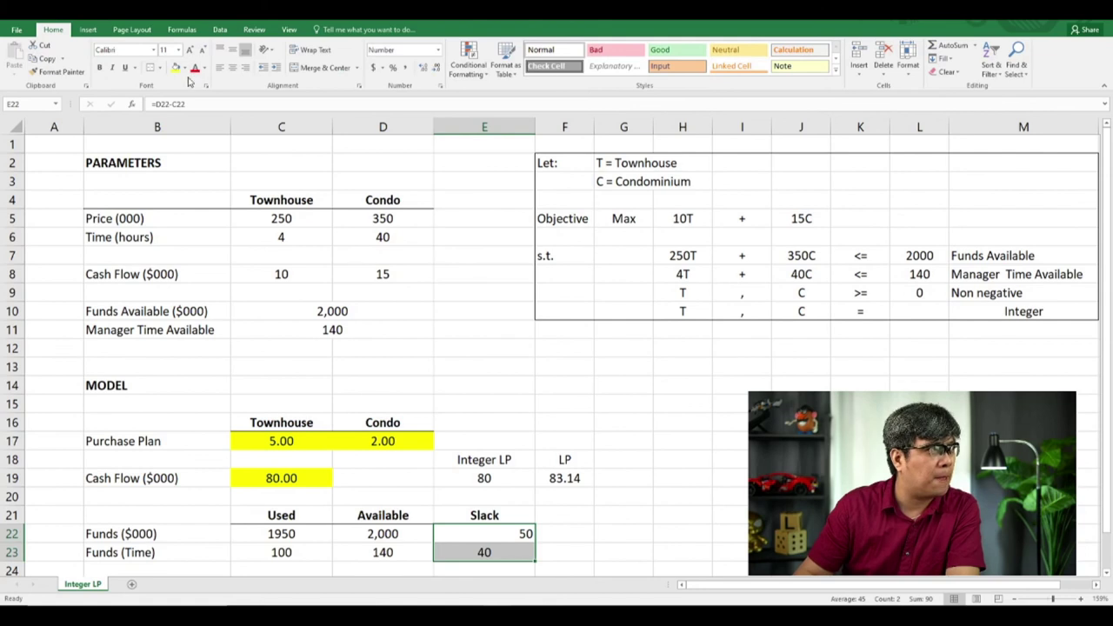
click(439, 311)
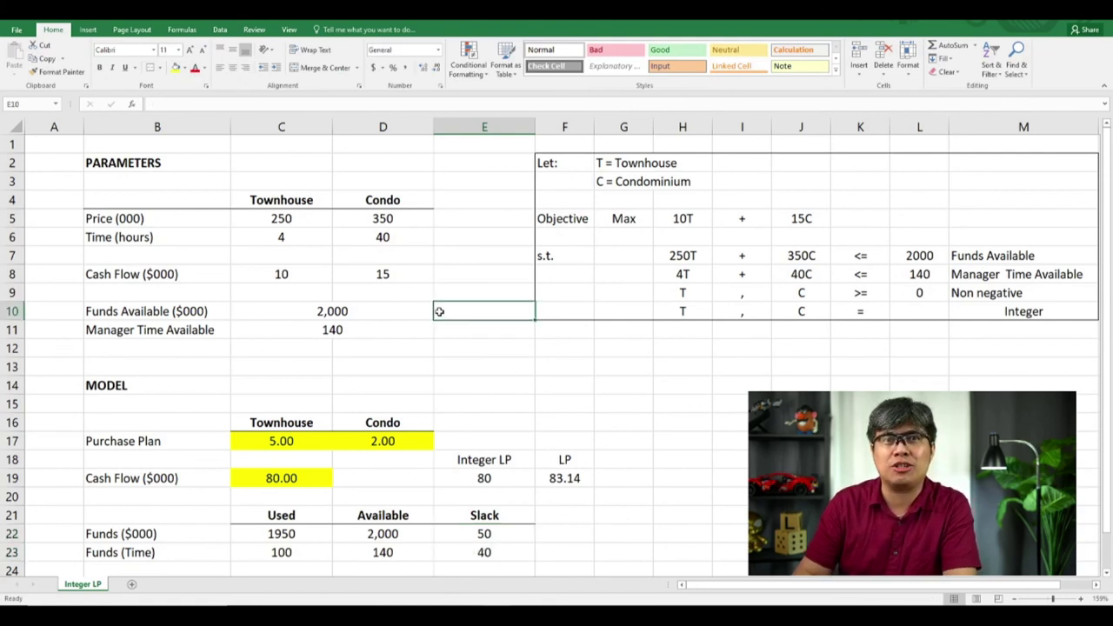